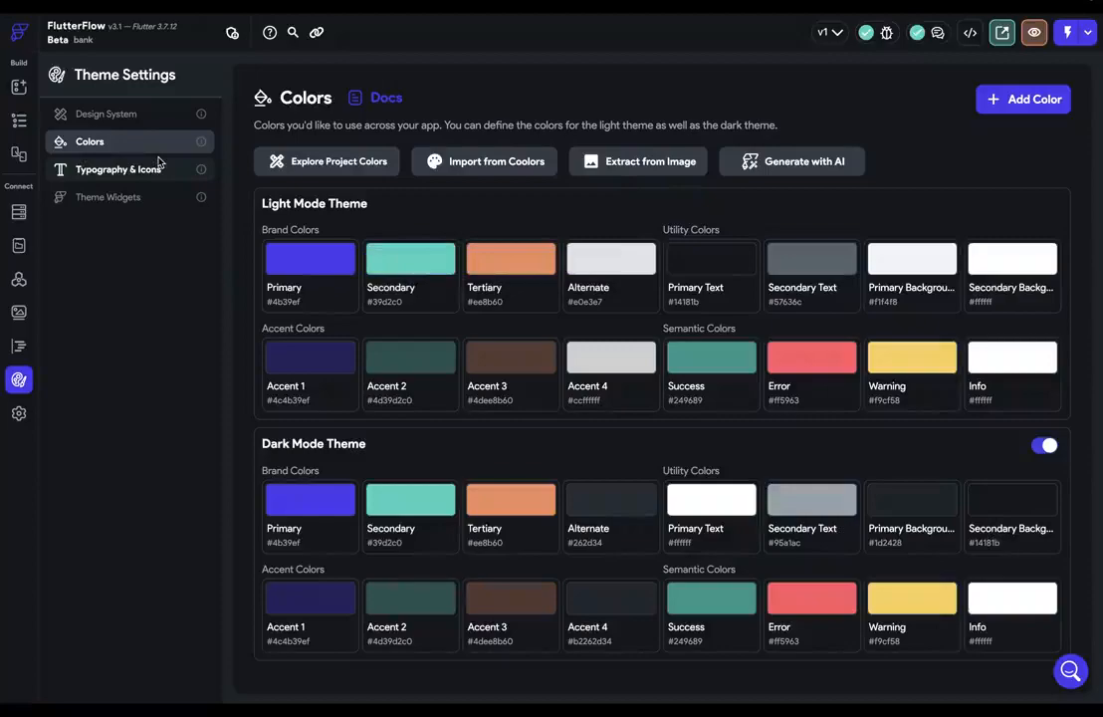
Check the Design System settings, and in the Colors settings set the light mode Secondary color to #AD39D2
{"action": "left_click", "coordinate": [128, 115]}
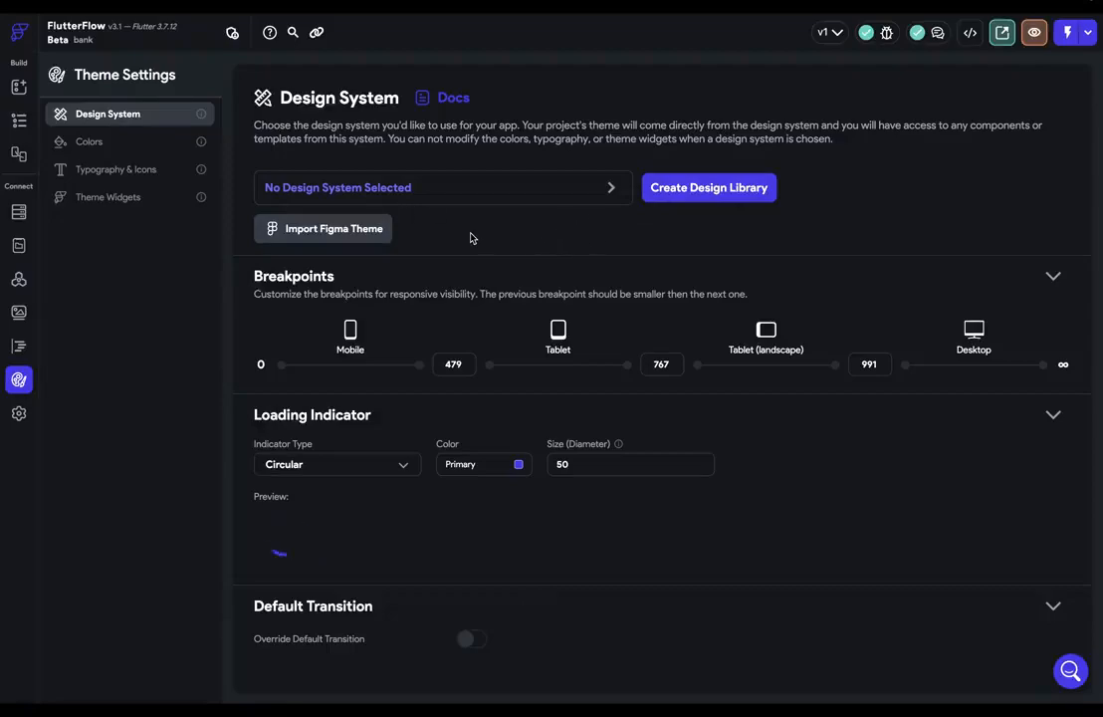
{"action": "left_click", "coordinate": [150, 141]}
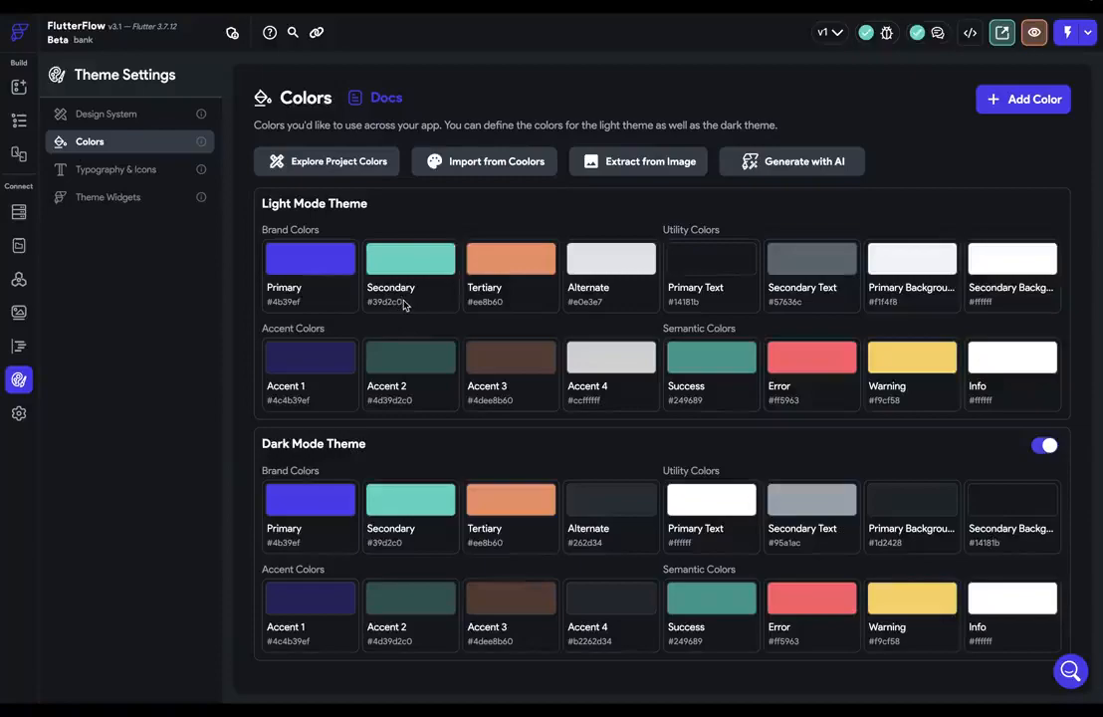
{"action": "key", "text": "super+a"}
{"action": "type", "text": "#AD39D2"}
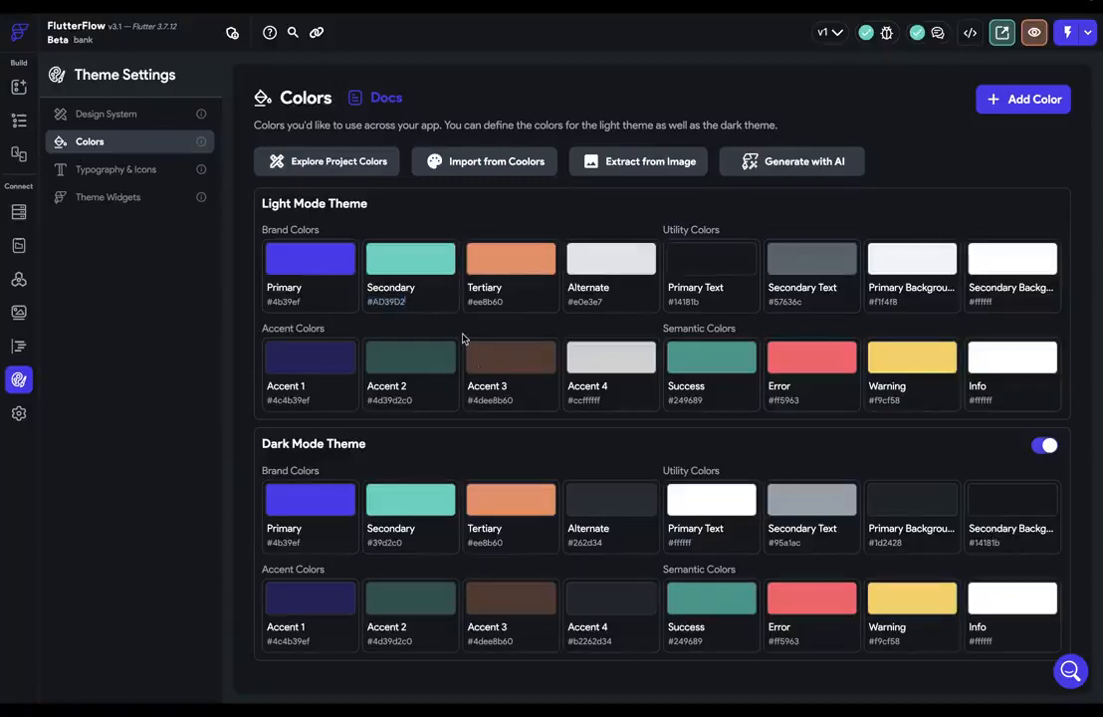
{"action": "key", "text": "Return"}
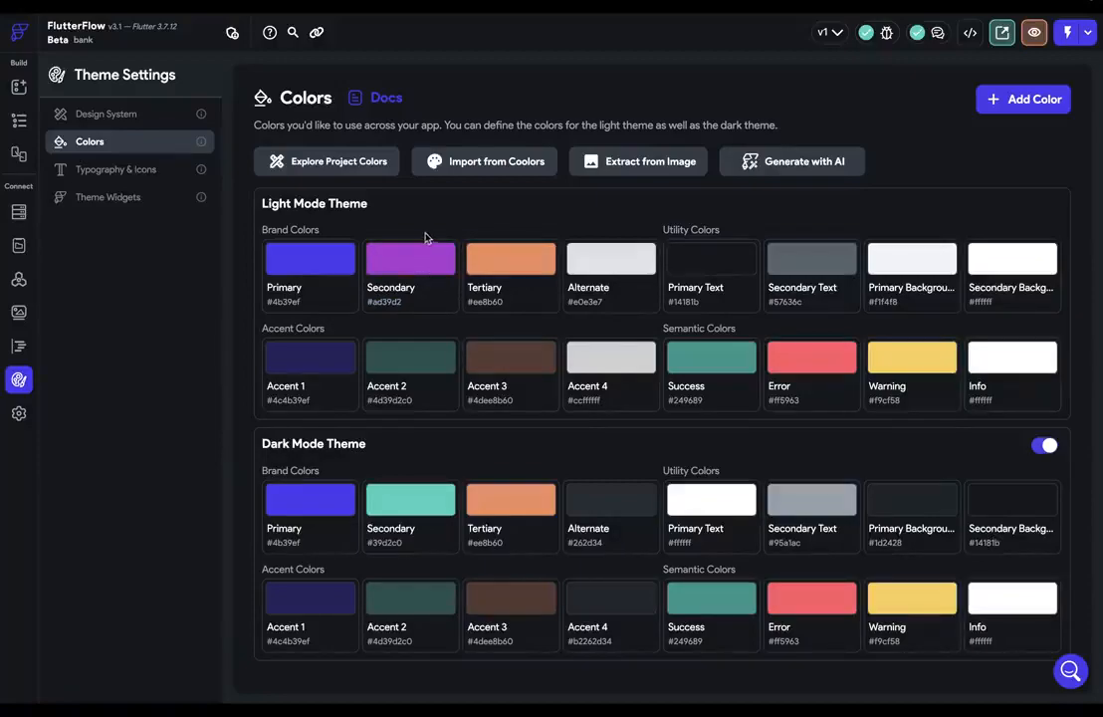
Open the light mode Secondary color for editing, switch its value format to HSV and apply the color
{"action": "left_click", "coordinate": [411, 261]}
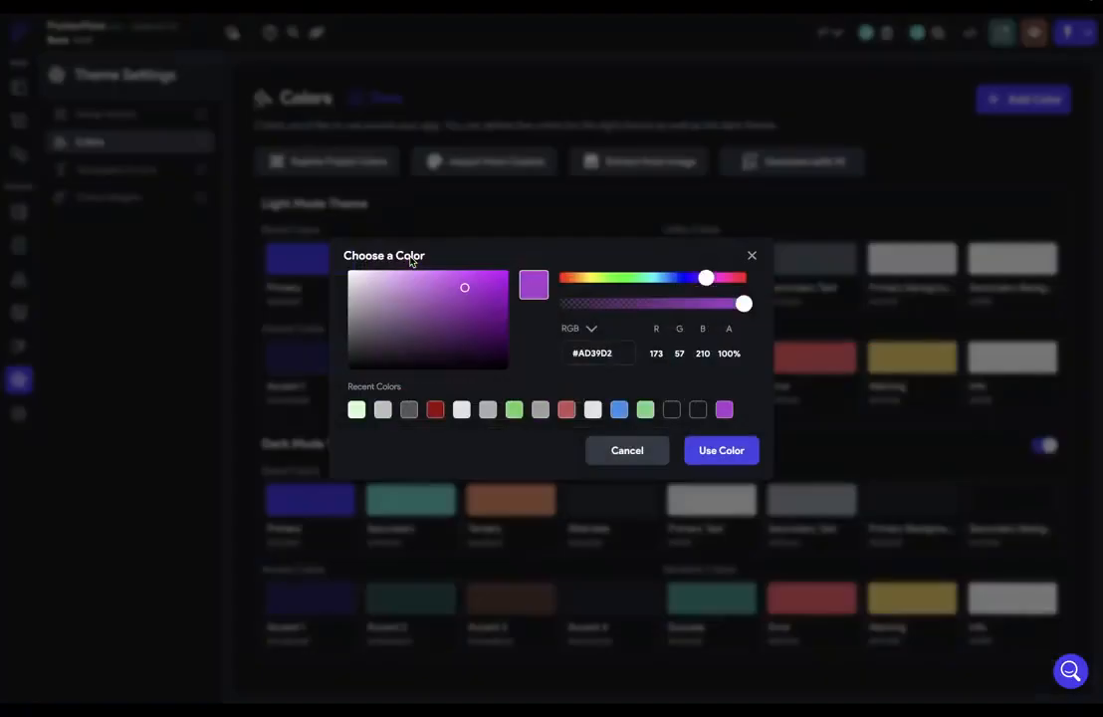
{"action": "left_click", "coordinate": [579, 329]}
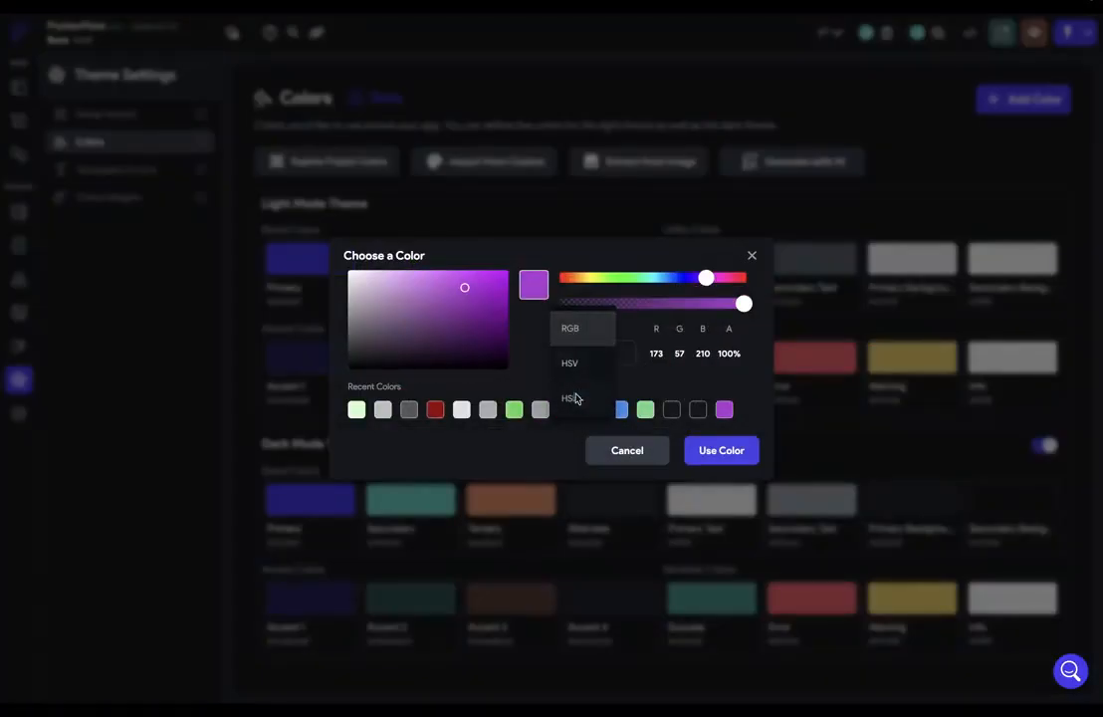
{"action": "left_click", "coordinate": [573, 364]}
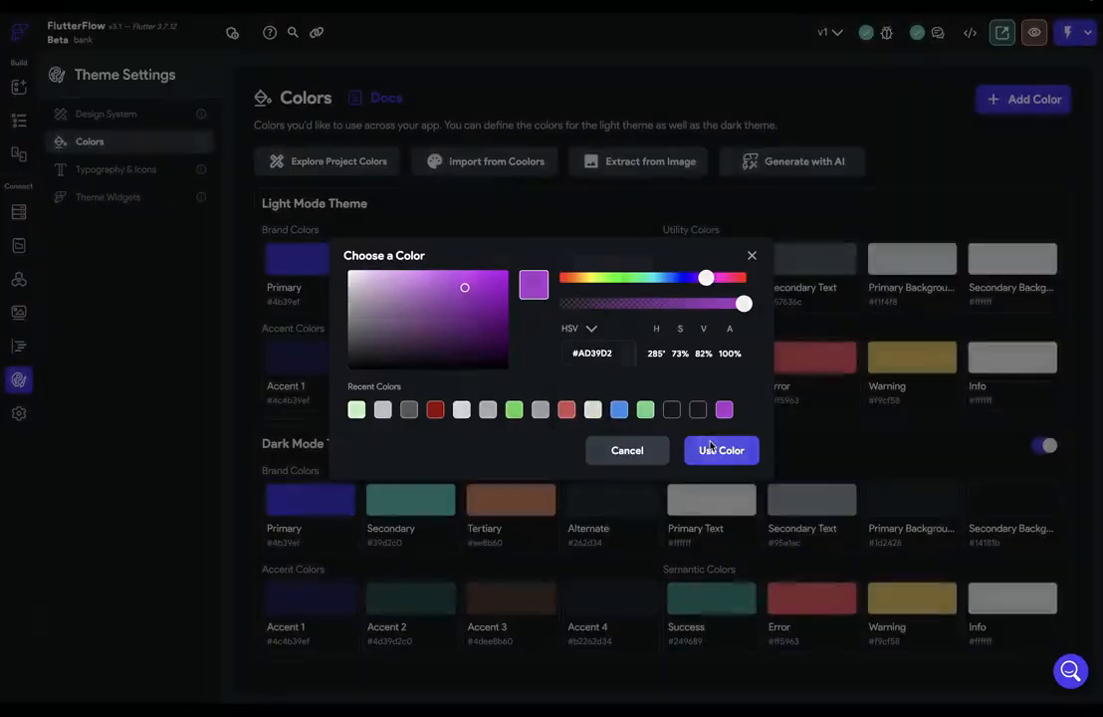
{"action": "left_click", "coordinate": [710, 445]}
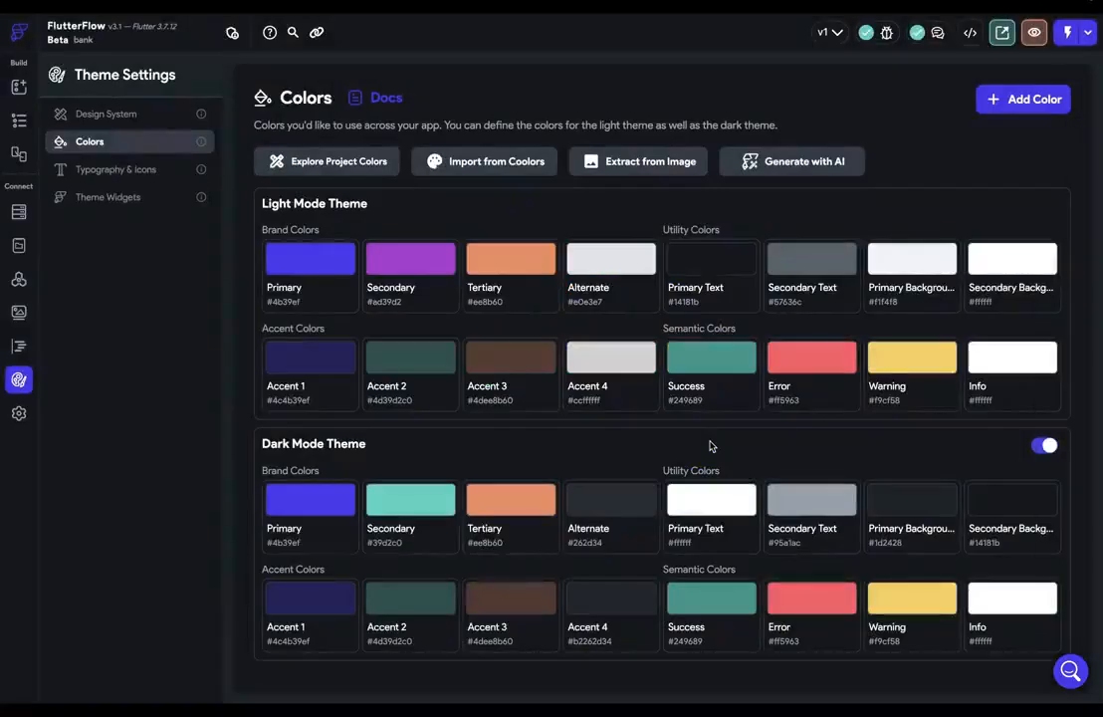
Undo the light mode Secondary color change and redo it
{"action": "key", "text": "ctrl+z"}
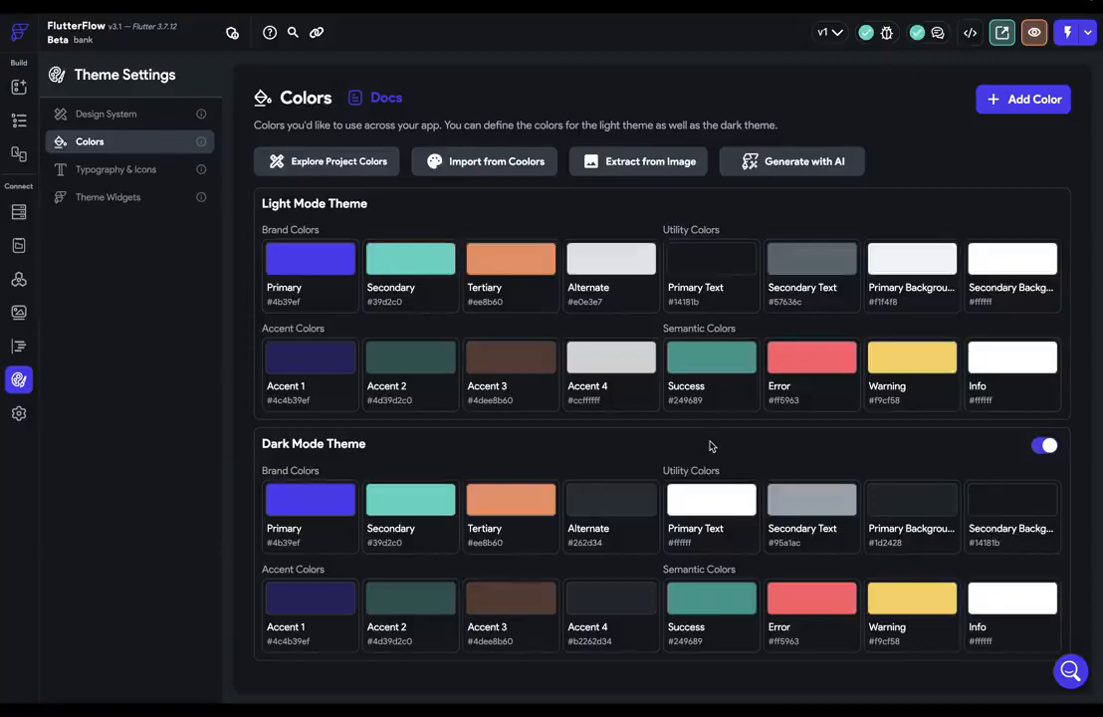
{"action": "key", "text": "ctrl+shift+z"}
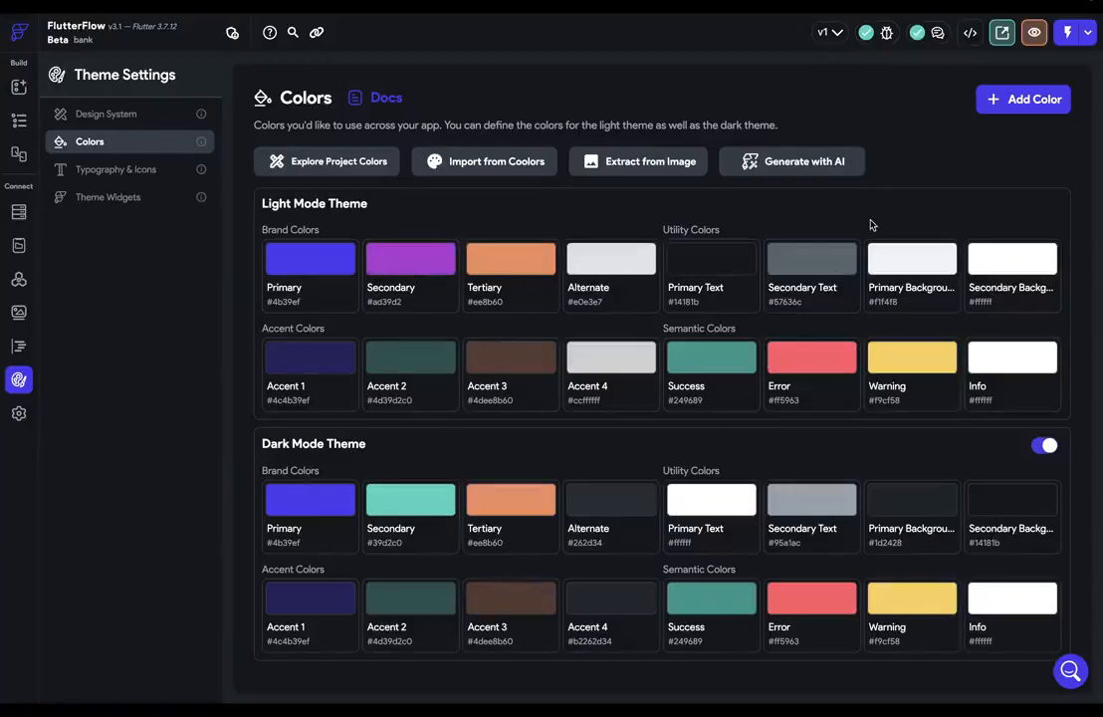
Add a custom color #4dea60 and rename it Secondary Green
{"action": "left_click", "coordinate": [1025, 101]}
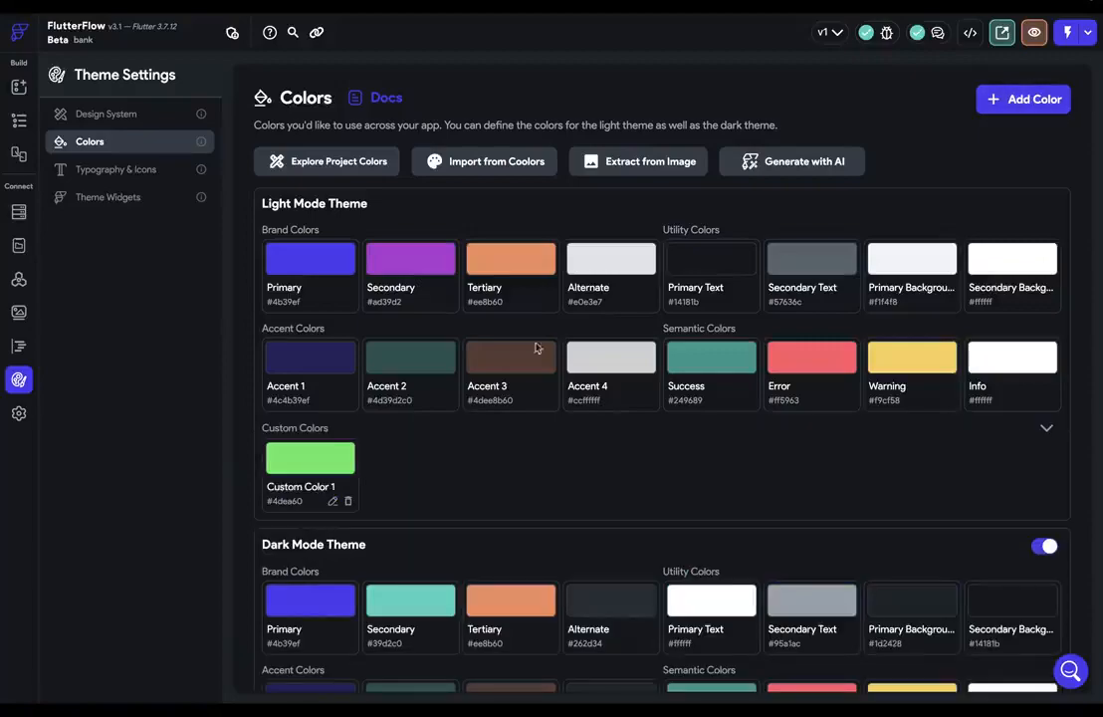
{"action": "left_click", "coordinate": [333, 502]}
{"action": "left_click_drag", "start_coordinate": [565, 375], "coordinate": [418, 374]}
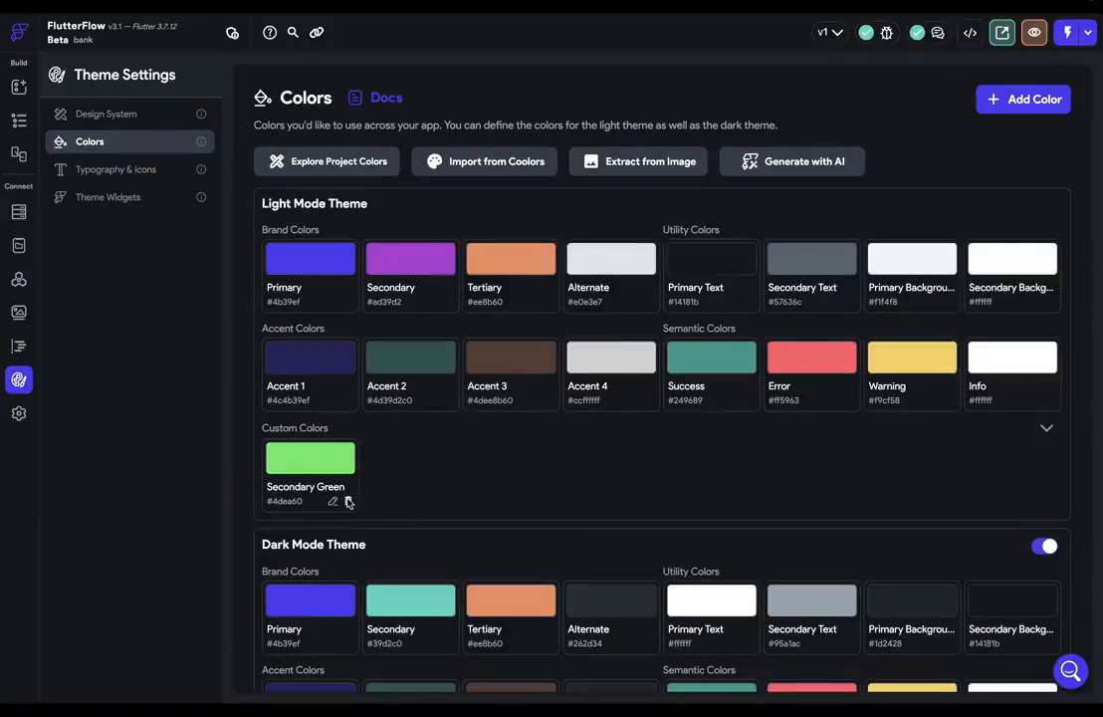
Delete the Secondary Green custom color from the theme
{"action": "left_click", "coordinate": [347, 501]}
{"action": "left_click", "coordinate": [676, 389]}
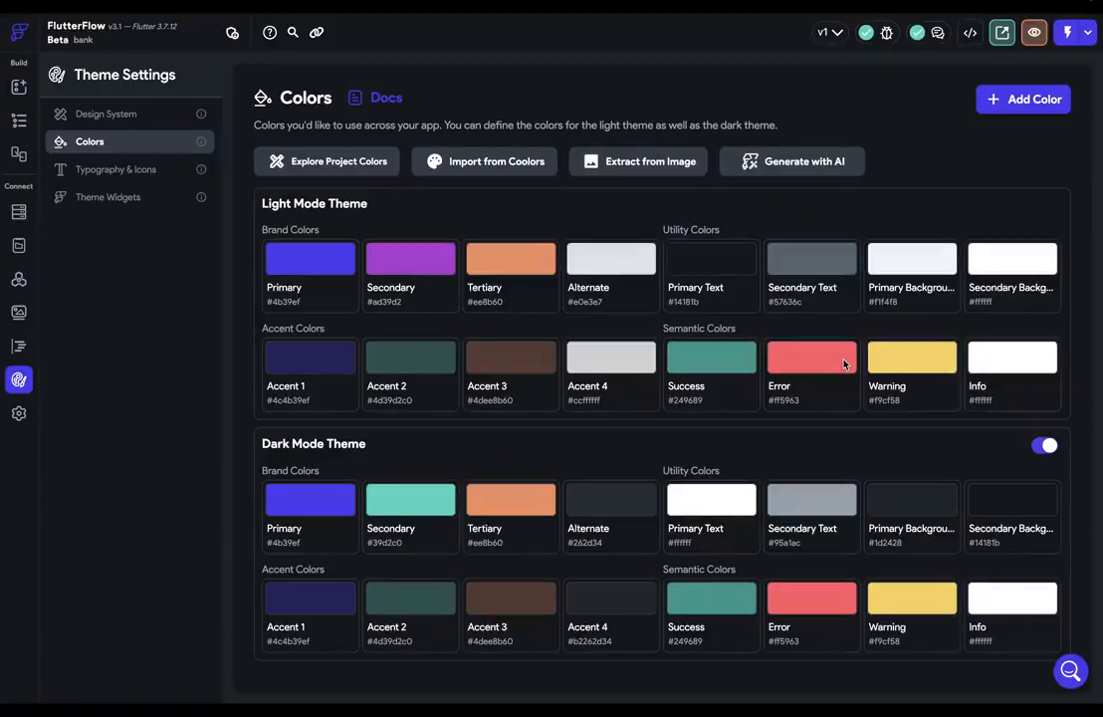
Add a custom color #00e881 and check its entries in the light and dark mode themes
{"action": "left_click", "coordinate": [1047, 100]}
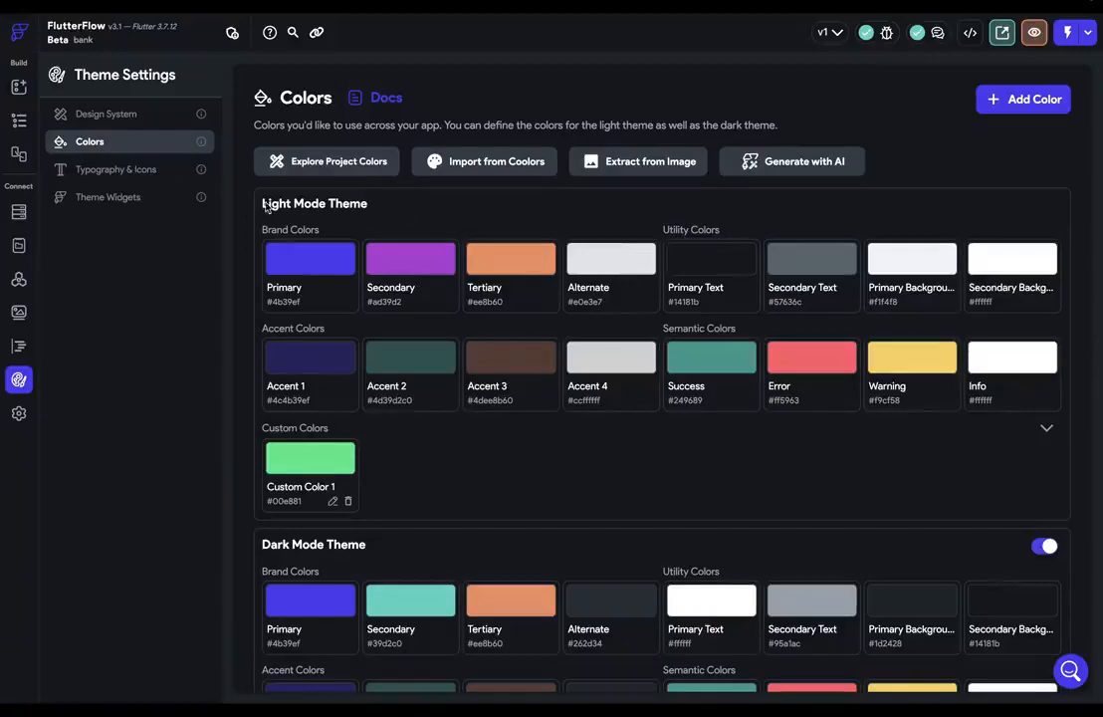
{"action": "scroll", "coordinate": [513, 281], "scroll_direction": "down", "scroll_amount": 3}
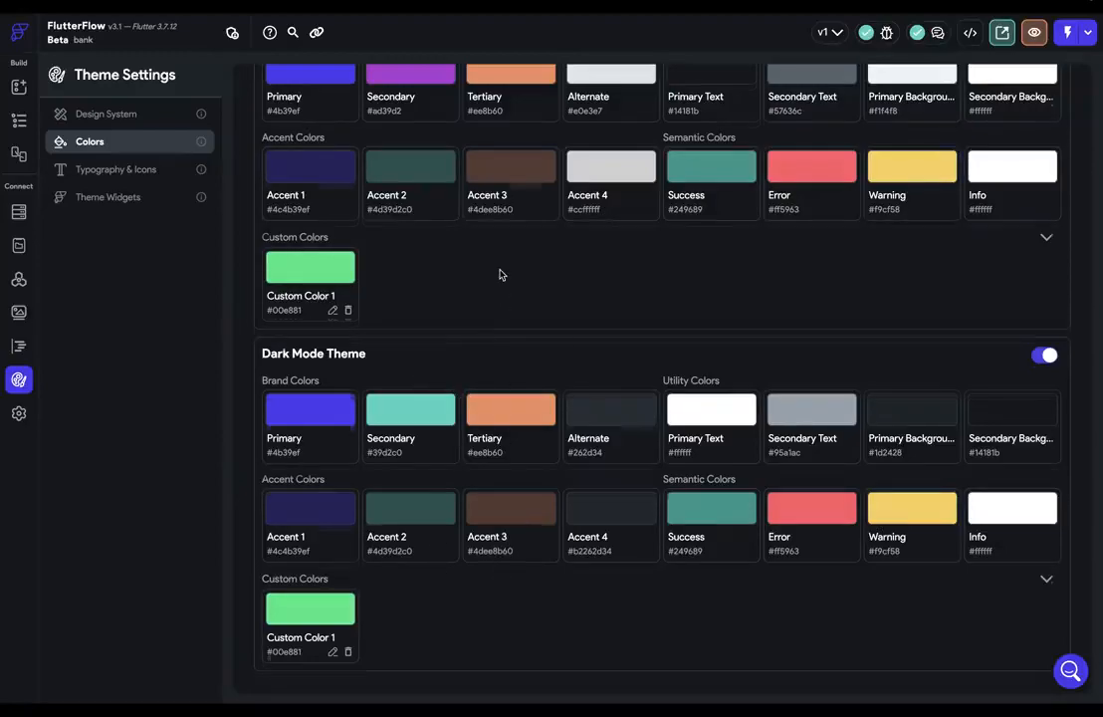
{"action": "scroll", "coordinate": [510, 244], "scroll_direction": "up", "scroll_amount": 1}
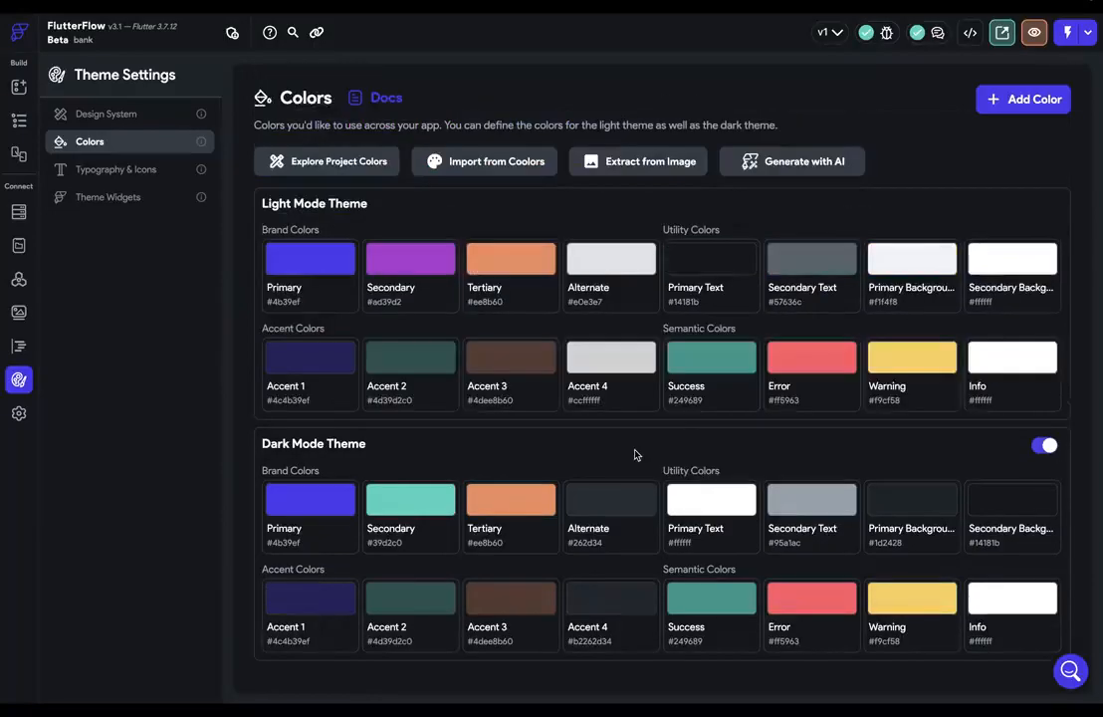
Open the dark mode Primary color for editing and view its values in HSL format
{"action": "left_click", "coordinate": [295, 513]}
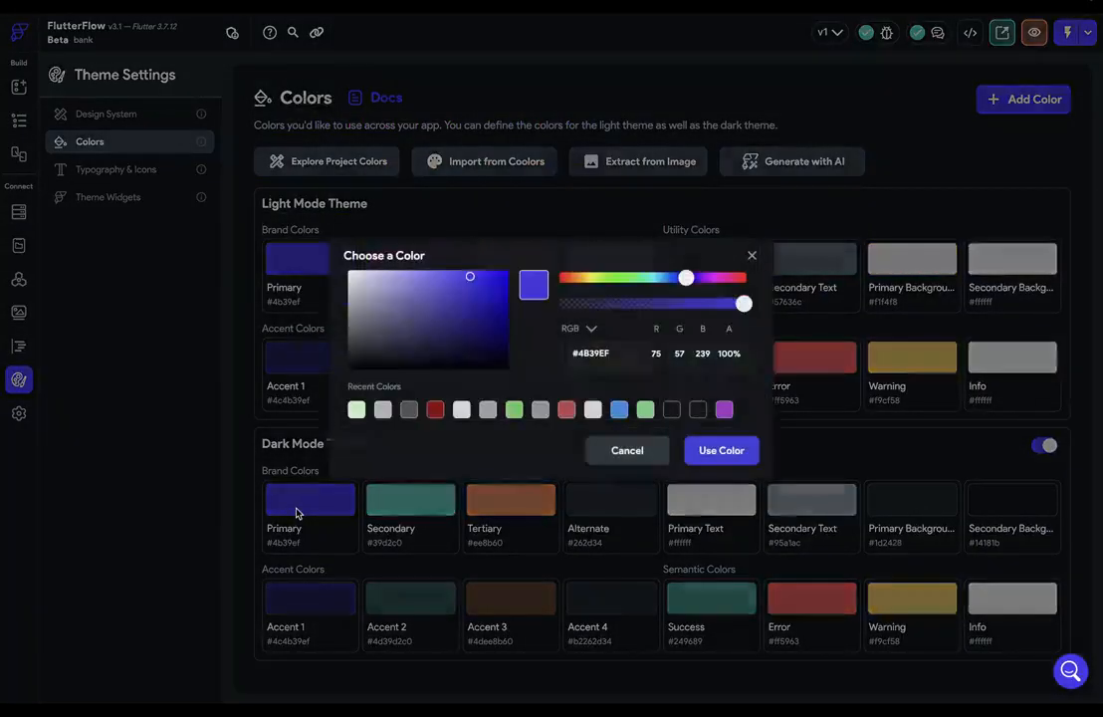
{"action": "left_click", "coordinate": [591, 330]}
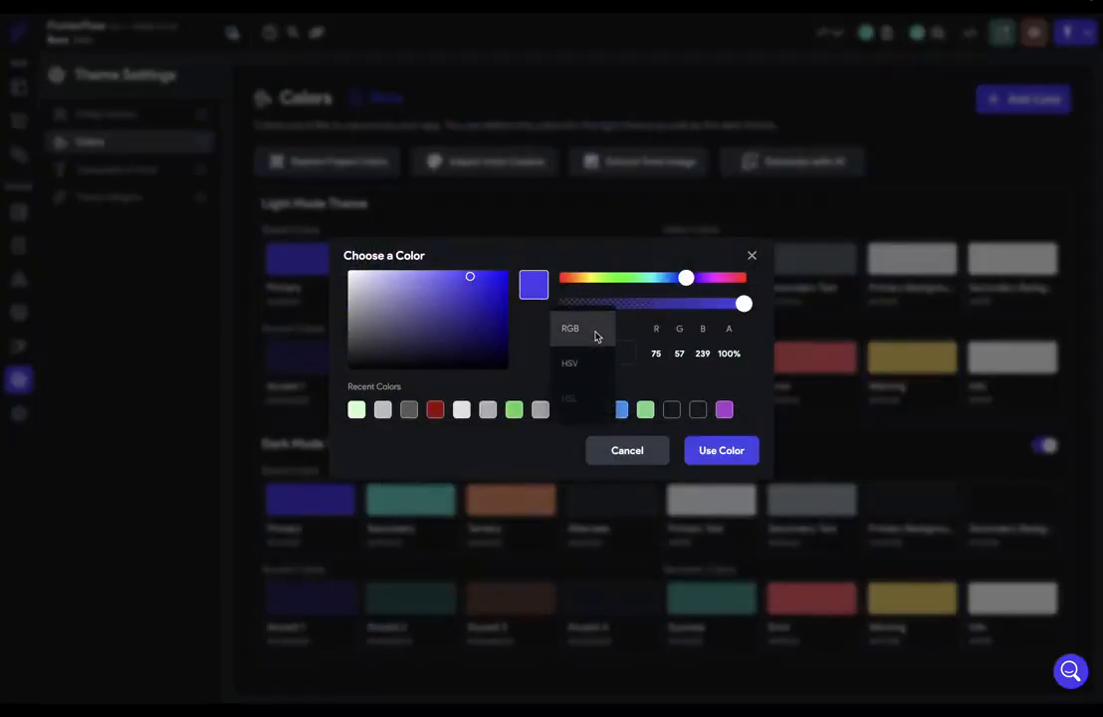
{"action": "left_click", "coordinate": [581, 399]}
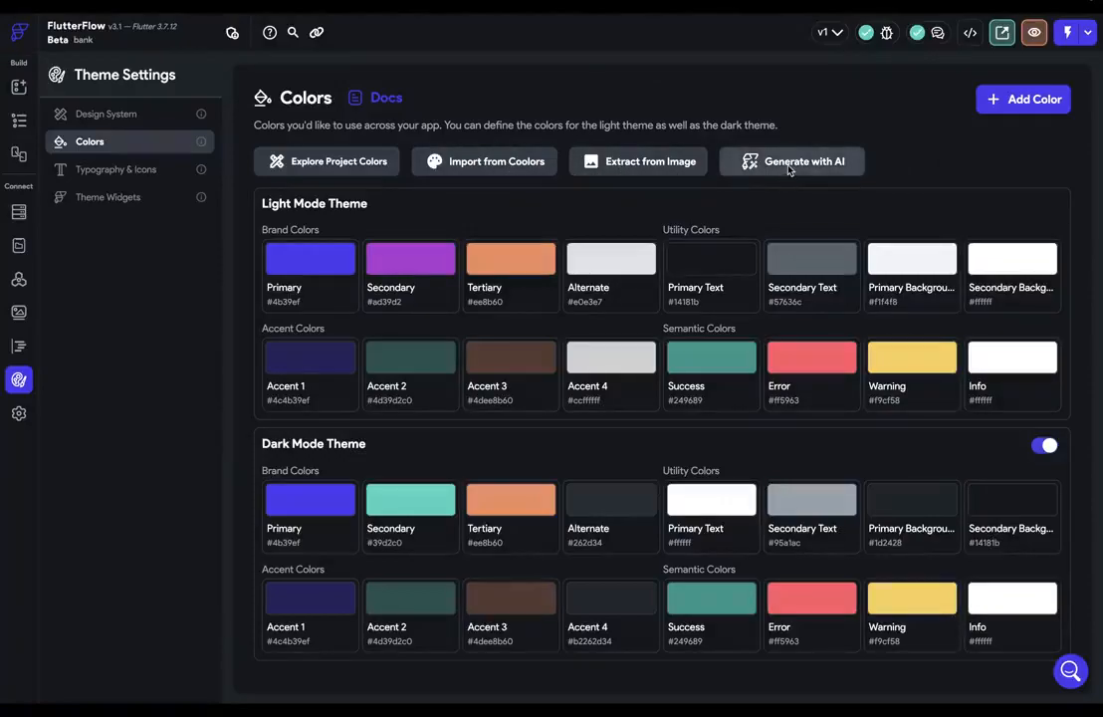
Start importing a palette from Coolors and generate several random palettes on the Coolors website
{"action": "left_click", "coordinate": [488, 164]}
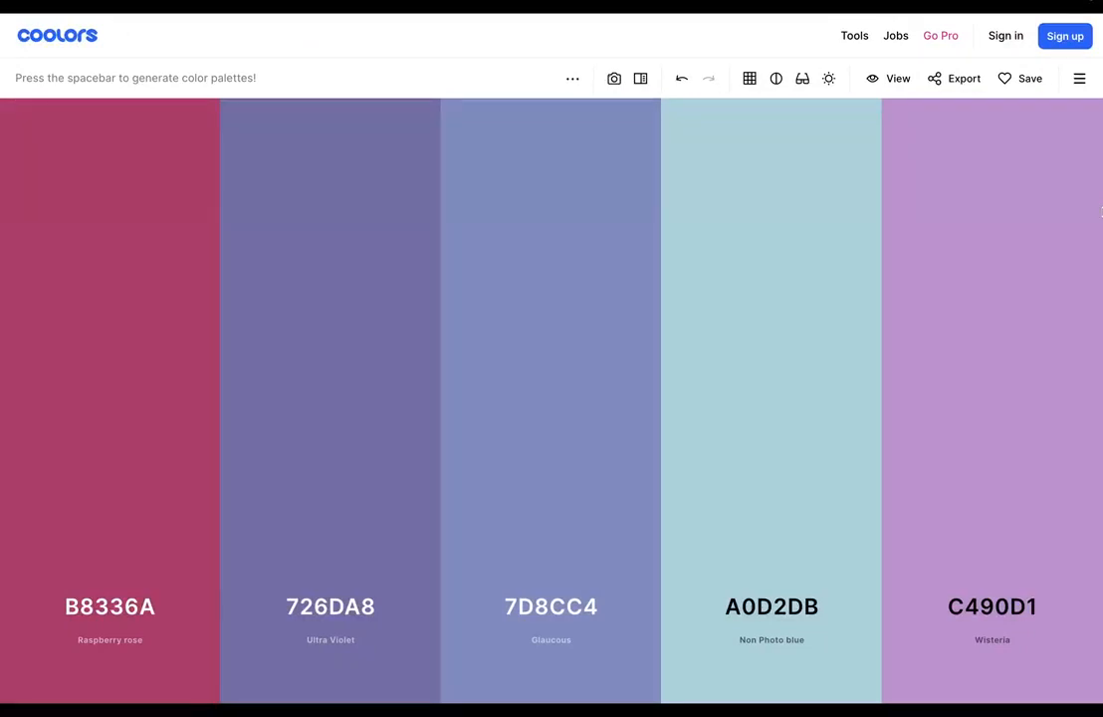
{"action": "key", "text": "space"}
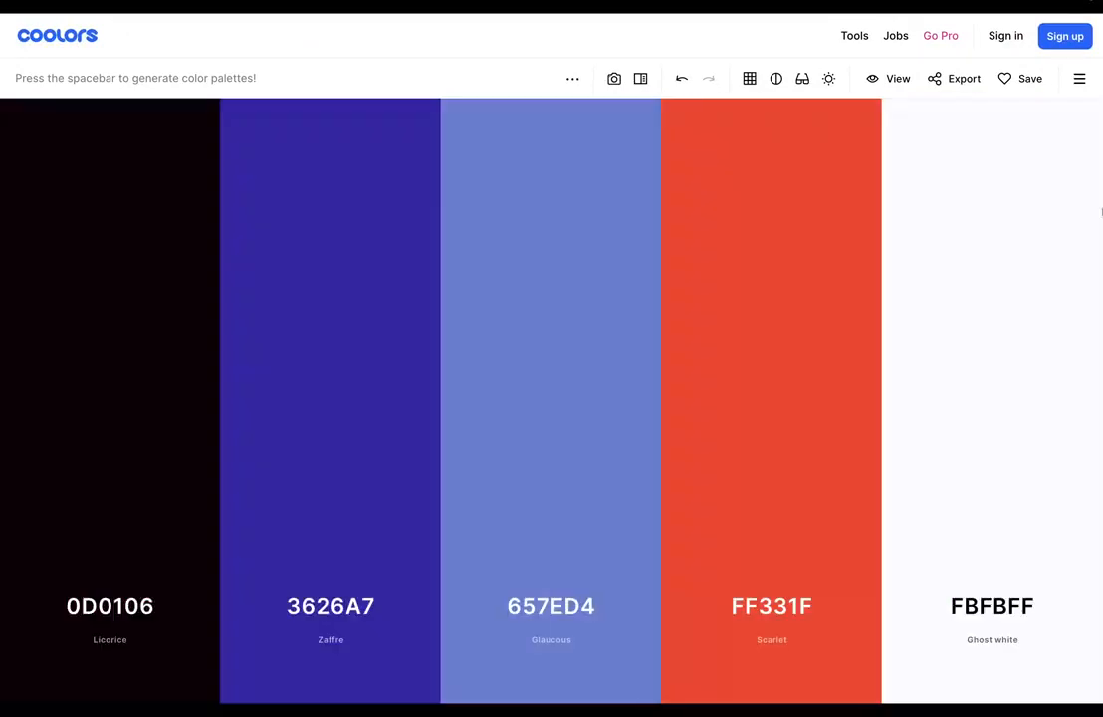
{"action": "key", "text": "space"}
{"action": "key", "text": "space"}
{"action": "key", "text": "space"}
{"action": "key", "text": "space"}
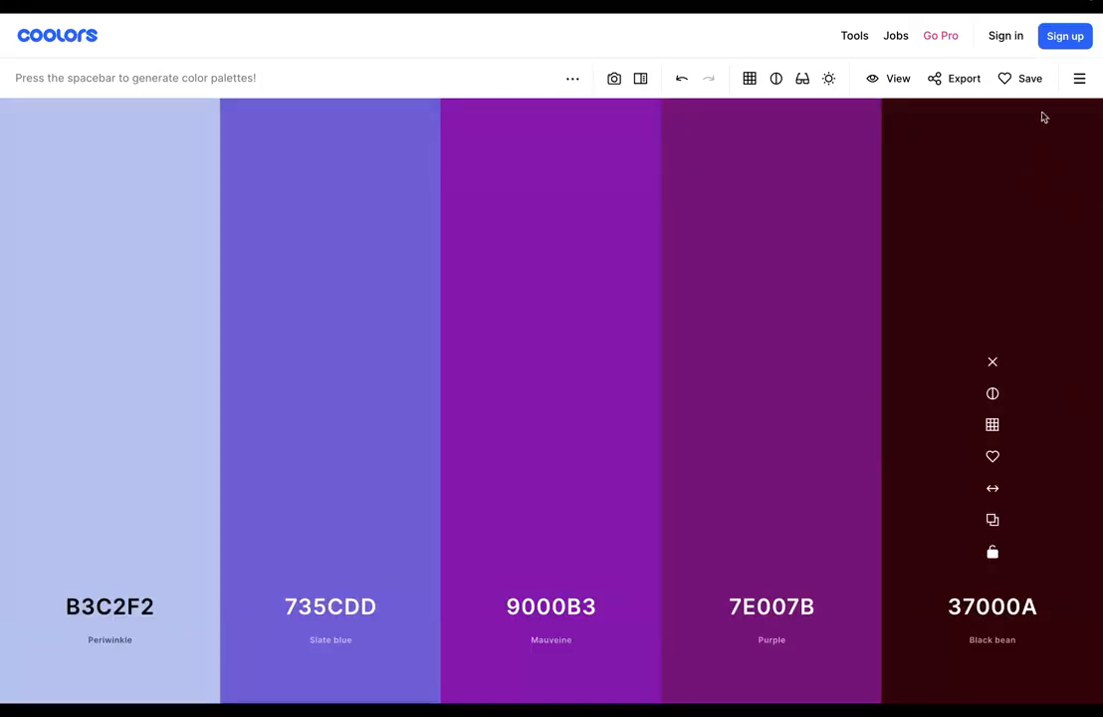
Search the Coolors Explore palettes for "ui" and load the seven-color palette running from Princeton orange F89225 to Gunmetal 202B31
{"action": "left_click", "coordinate": [1078, 77]}
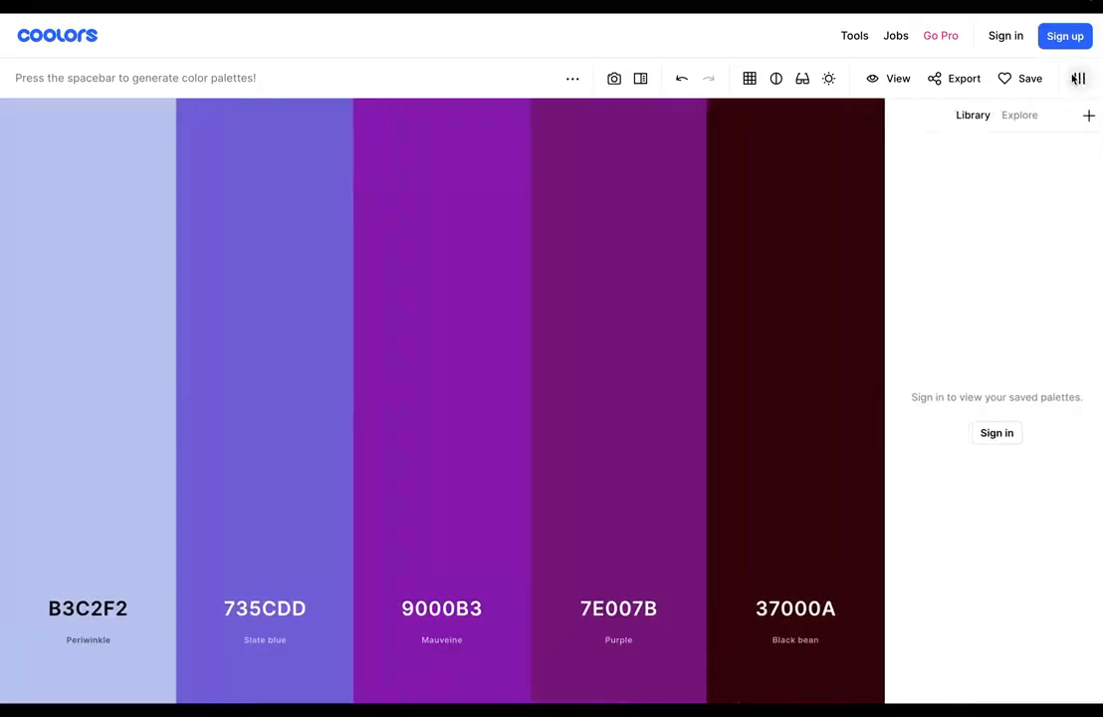
{"action": "left_click", "coordinate": [1015, 116]}
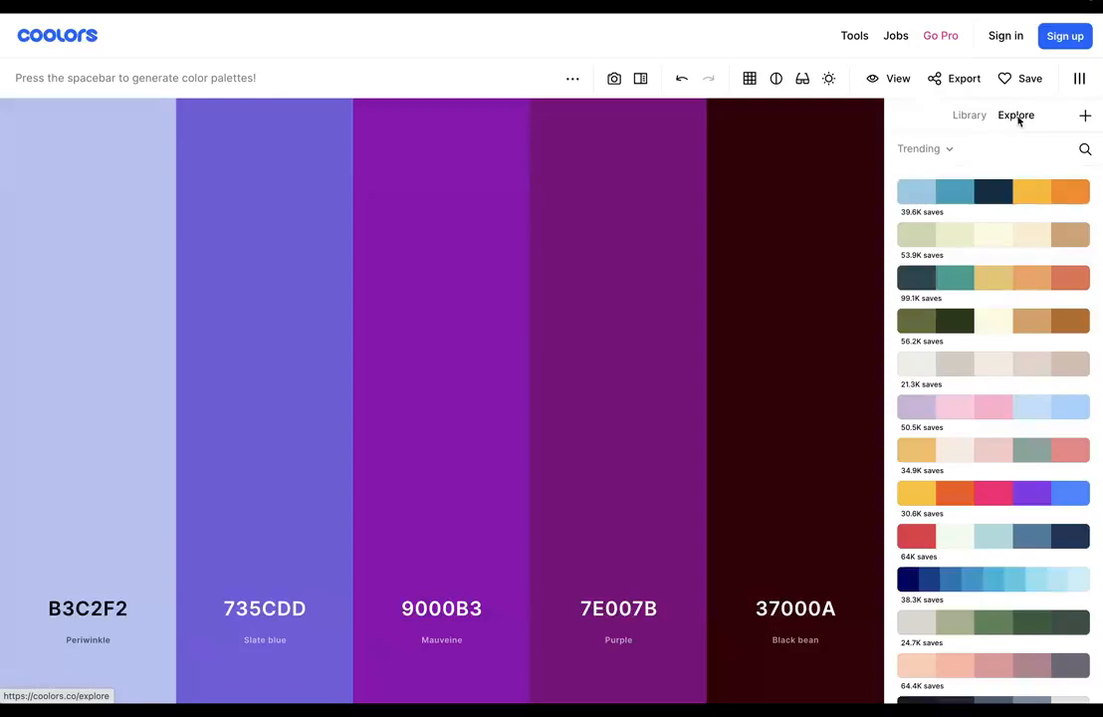
{"action": "left_click", "coordinate": [946, 149]}
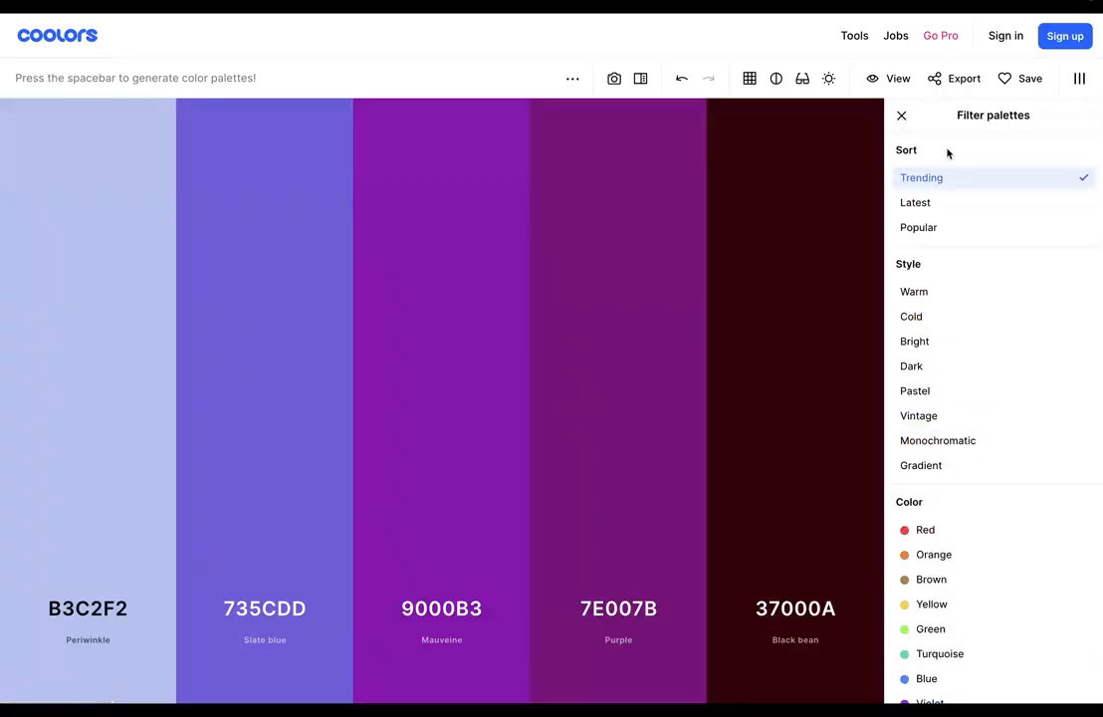
{"action": "scroll", "coordinate": [946, 244], "scroll_direction": "down", "scroll_amount": 1}
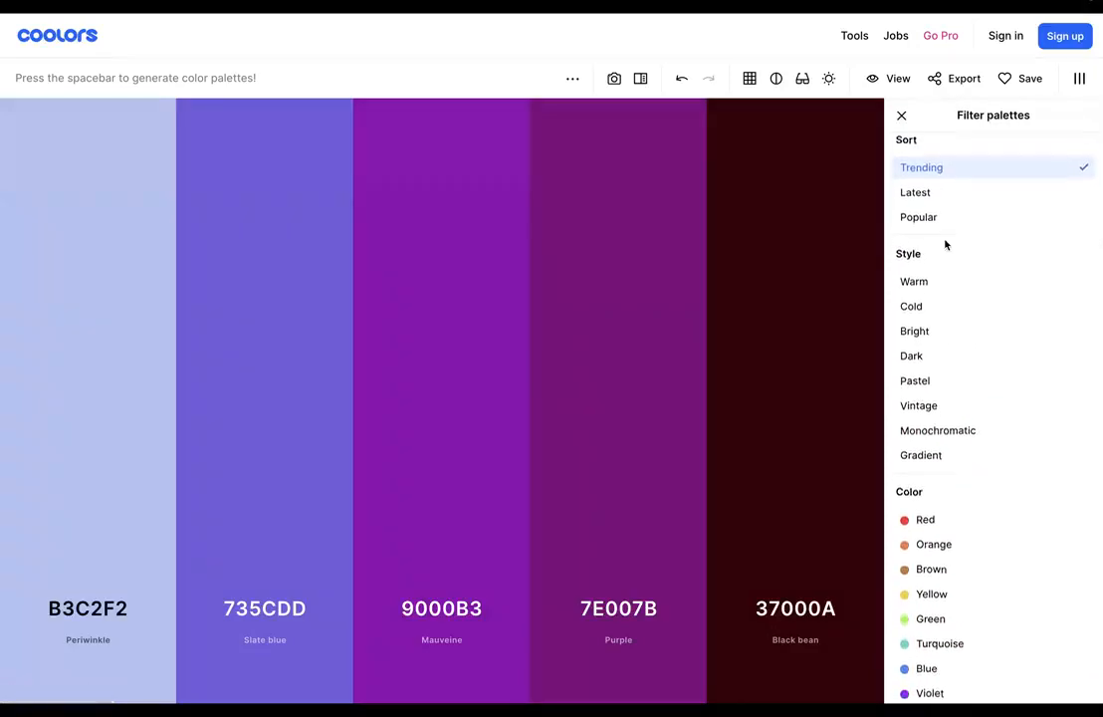
{"action": "left_click", "coordinate": [1008, 150]}
{"action": "left_click", "coordinate": [1085, 151]}
{"action": "type", "text": "ui"}
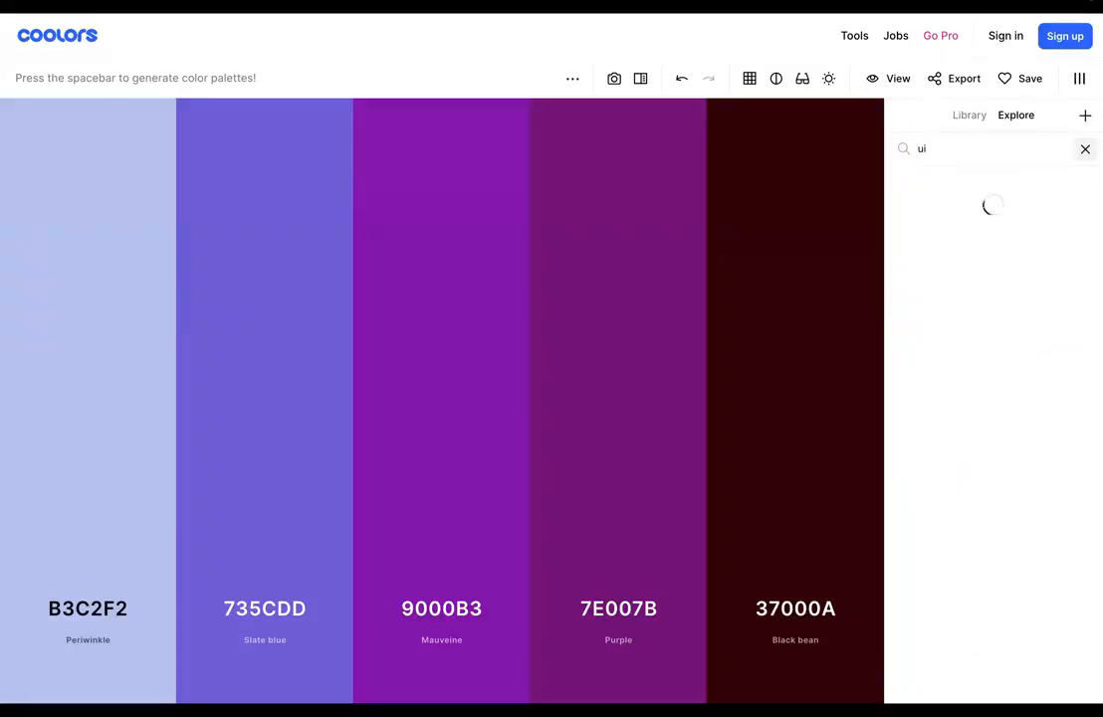
{"action": "left_click", "coordinate": [1019, 317]}
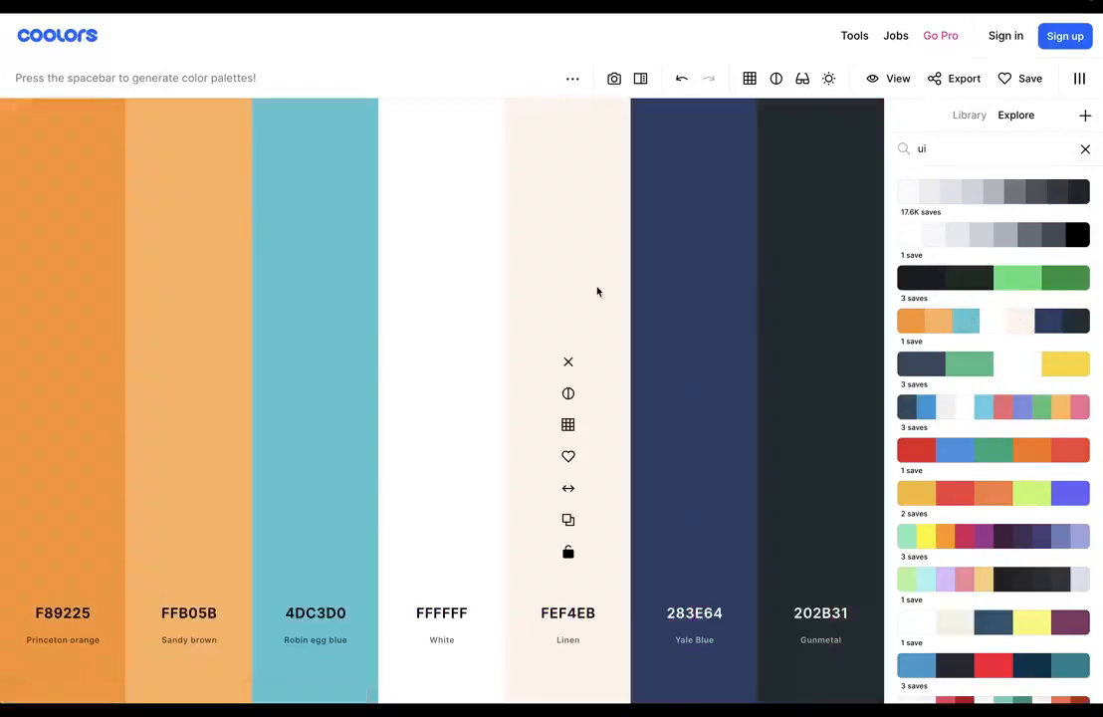
{"action": "left_click", "coordinate": [1080, 77]}
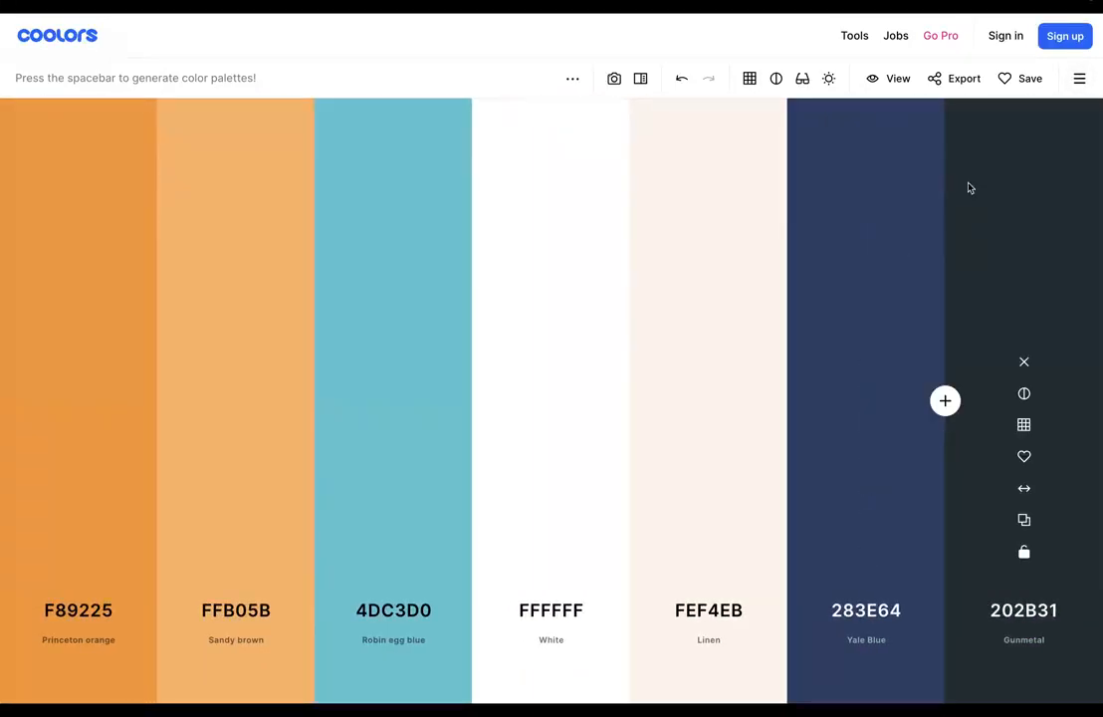
Export the palette as code and copy the Object format block that lists the seven color names and hex values
{"action": "left_click", "coordinate": [959, 82]}
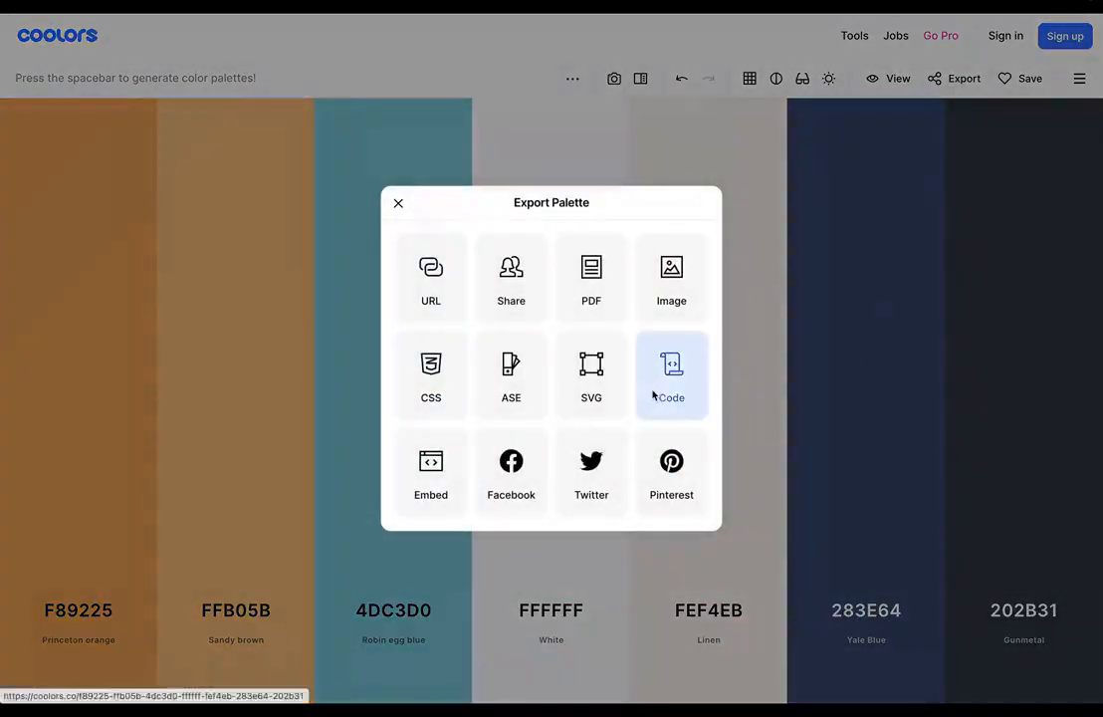
{"action": "left_click", "coordinate": [652, 388]}
{"action": "left_click_drag", "start_coordinate": [406, 364], "coordinate": [480, 372]}
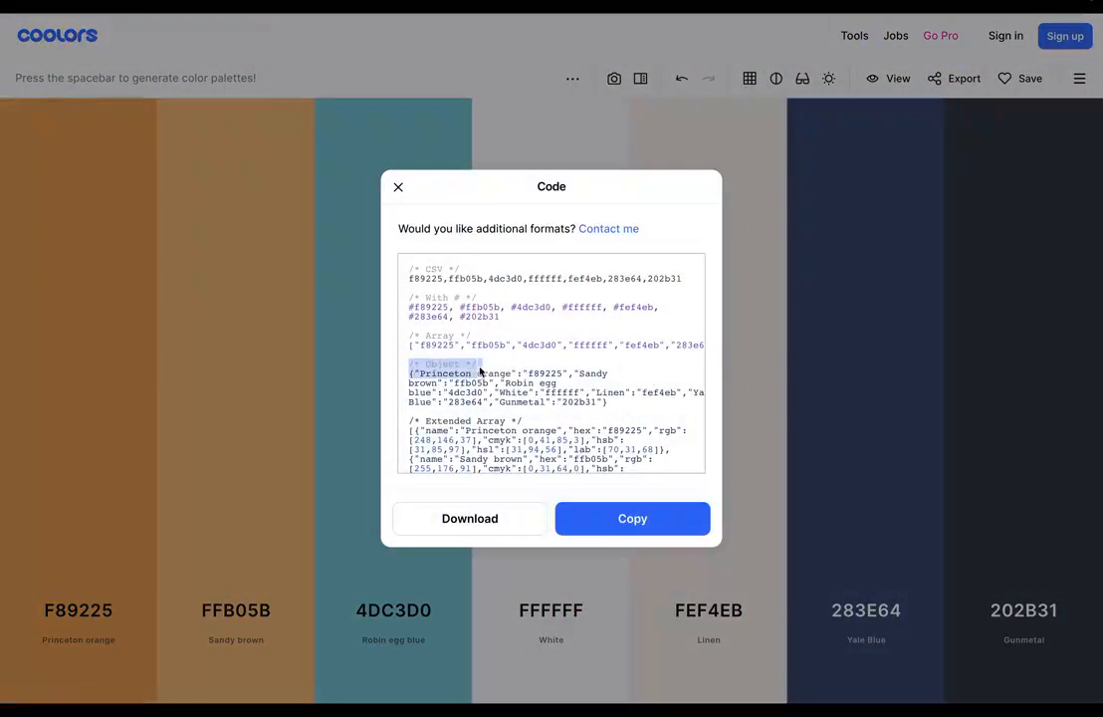
{"action": "left_click", "coordinate": [411, 378]}
{"action": "left_click_drag", "start_coordinate": [411, 378], "coordinate": [622, 404]}
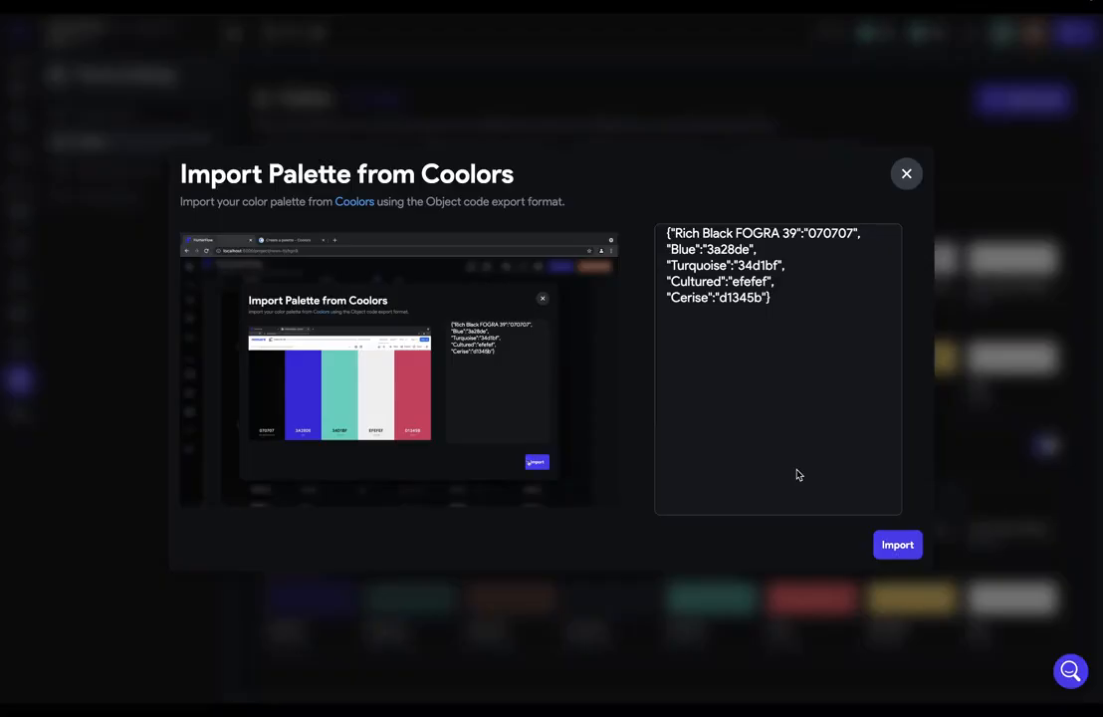
Switch to FlutterFlow, replace the sample palette code with the copied Coolors object code, and import the palette
{"action": "left_click_drag", "start_coordinate": [815, 369], "coordinate": [645, 212]}
{"action": "type", "text": "{\"Princeton orange\":\"f89225\", \"Sandy brown\":\"ffb05b\", \"Robin egg blue\":\"4dc3d0\", \"White\":\"ffffff\", \"Linen\":\"fef4eb\", \"Yale Blue\":\"283e64\", \"Gunmetal\":\"202b31\"}"}
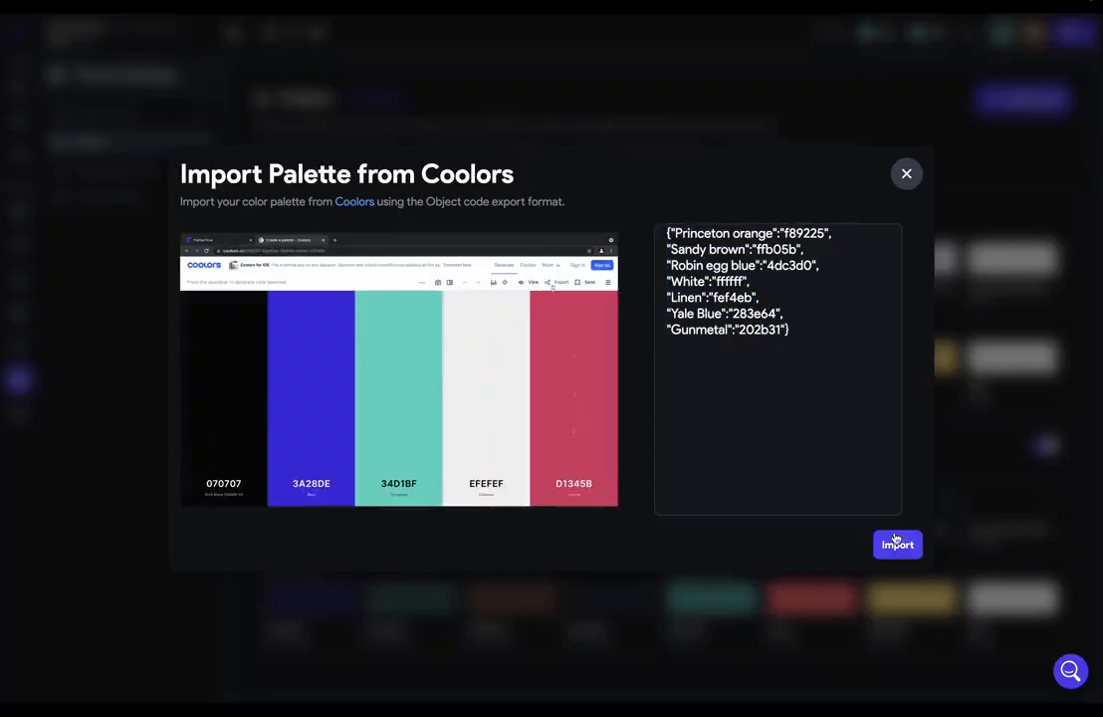
{"action": "left_click", "coordinate": [897, 545]}
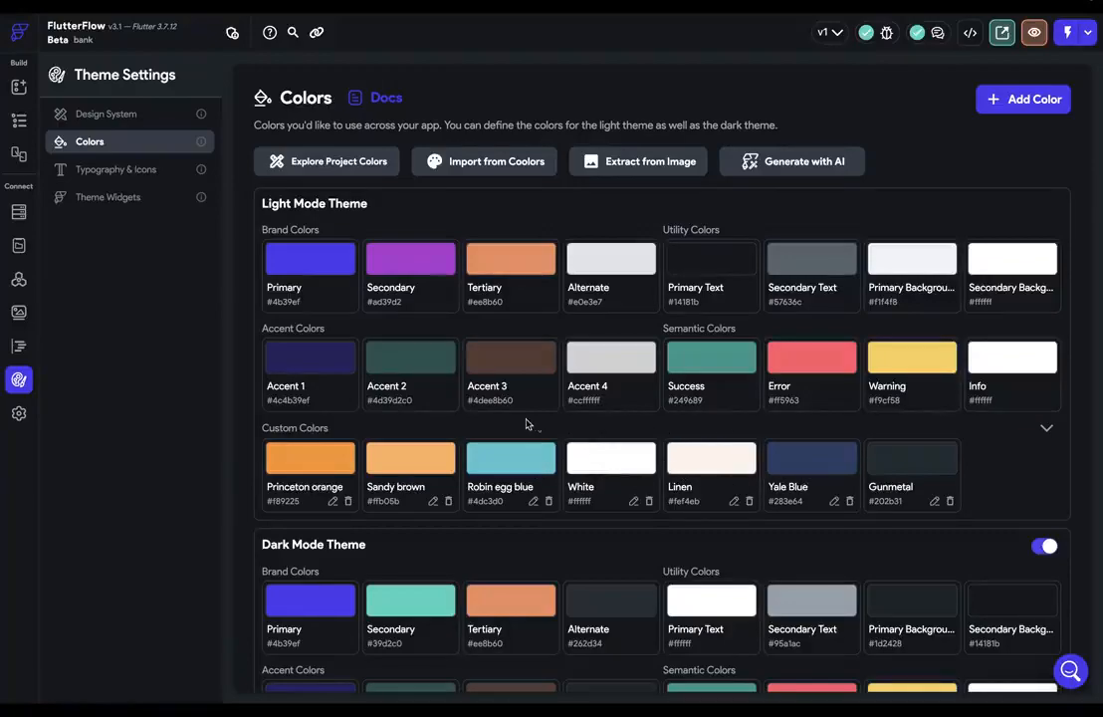
Copy the Princeton orange hex value #f89225 and set the light mode Primary color to it
{"action": "left_click", "coordinate": [280, 505]}
{"action": "key", "text": "super+a"}
{"action": "key", "text": "super+c"}
{"action": "left_click", "coordinate": [299, 302]}
{"action": "key", "text": "super+a"}
{"action": "key", "text": "super+v"}
{"action": "key", "text": "Return"}
Delete the Princeton orange custom color from the theme
{"action": "left_click", "coordinate": [350, 503]}
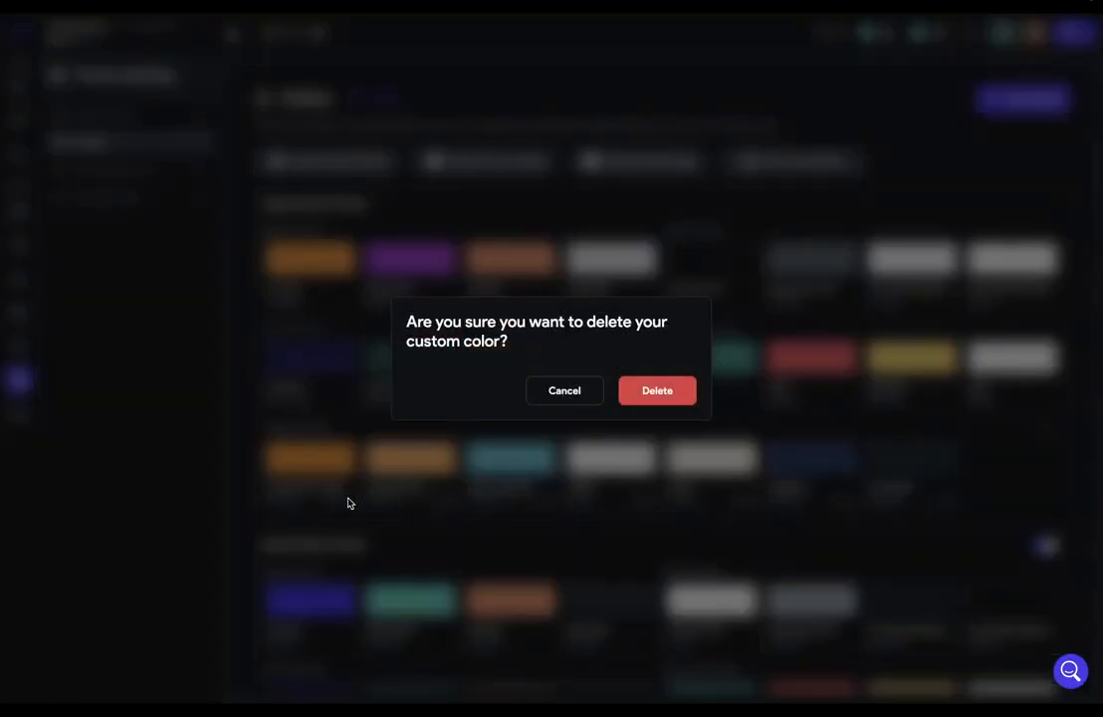
{"action": "left_click", "coordinate": [660, 391]}
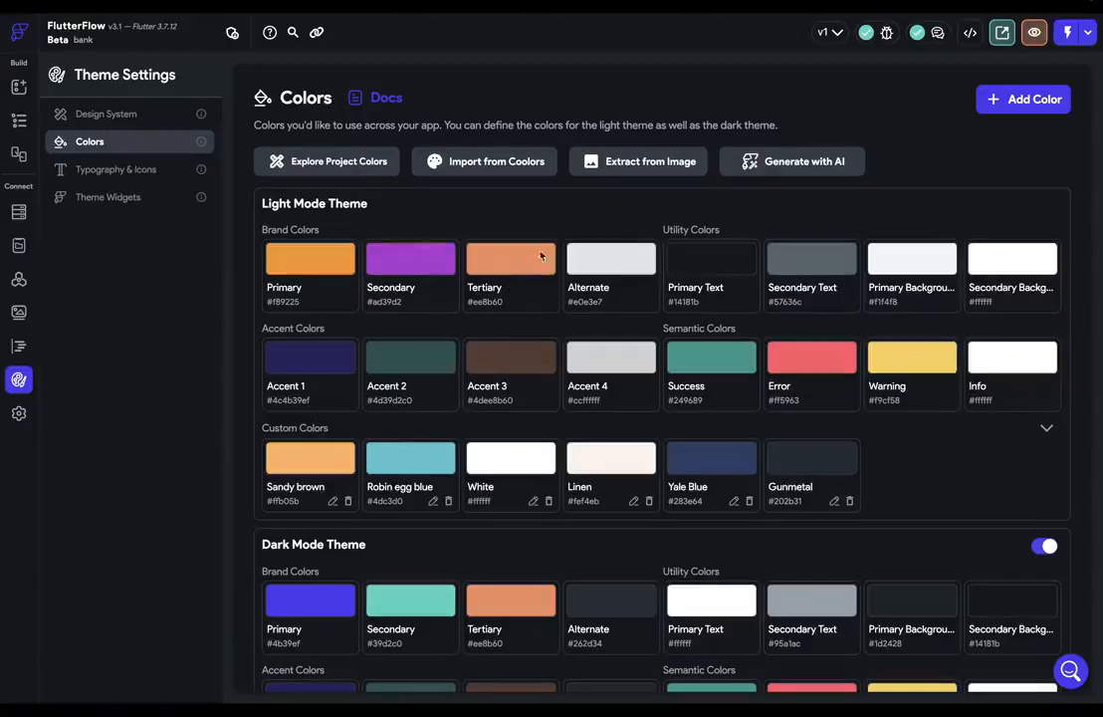
Extract a color palette from the photo of the leaf wreath on a dark door and continue to theme mapping
{"action": "left_click", "coordinate": [608, 163]}
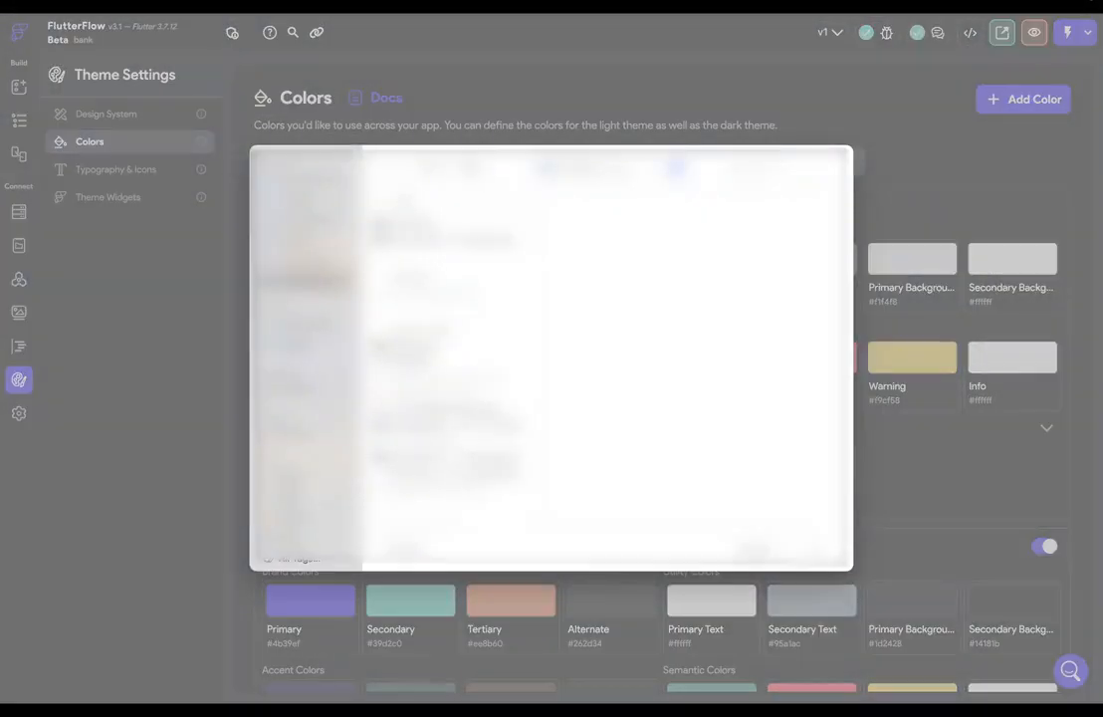
{"action": "double_click", "coordinate": [490, 427]}
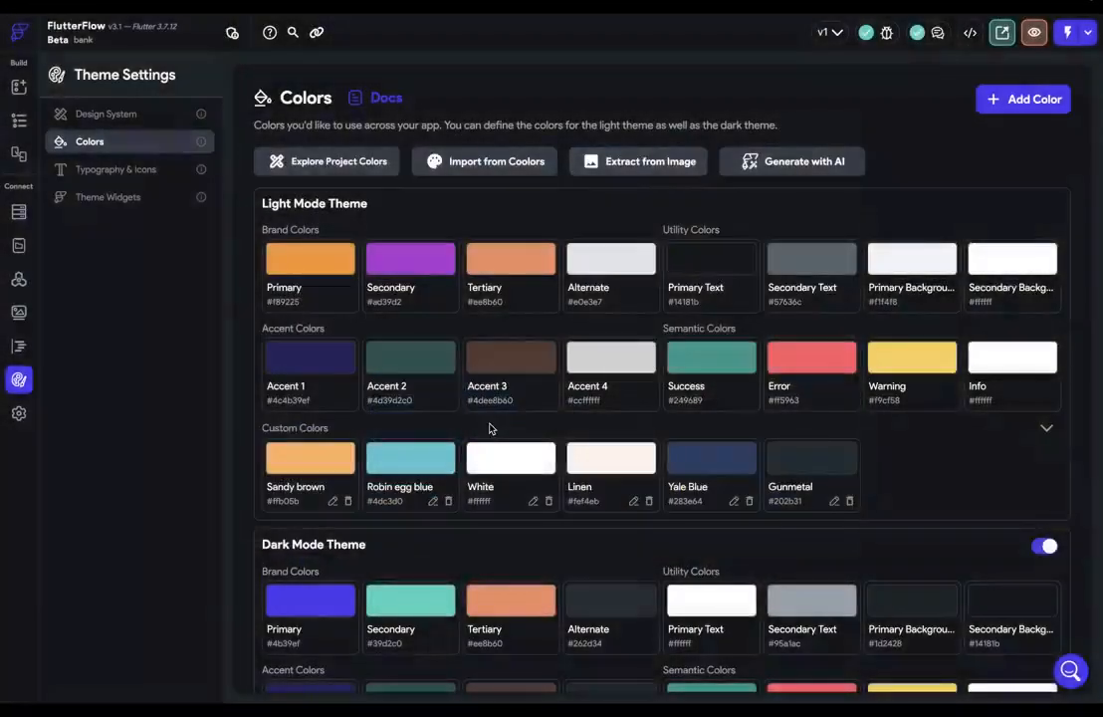
{"action": "scroll", "coordinate": [589, 488], "scroll_direction": "down", "scroll_amount": 2}
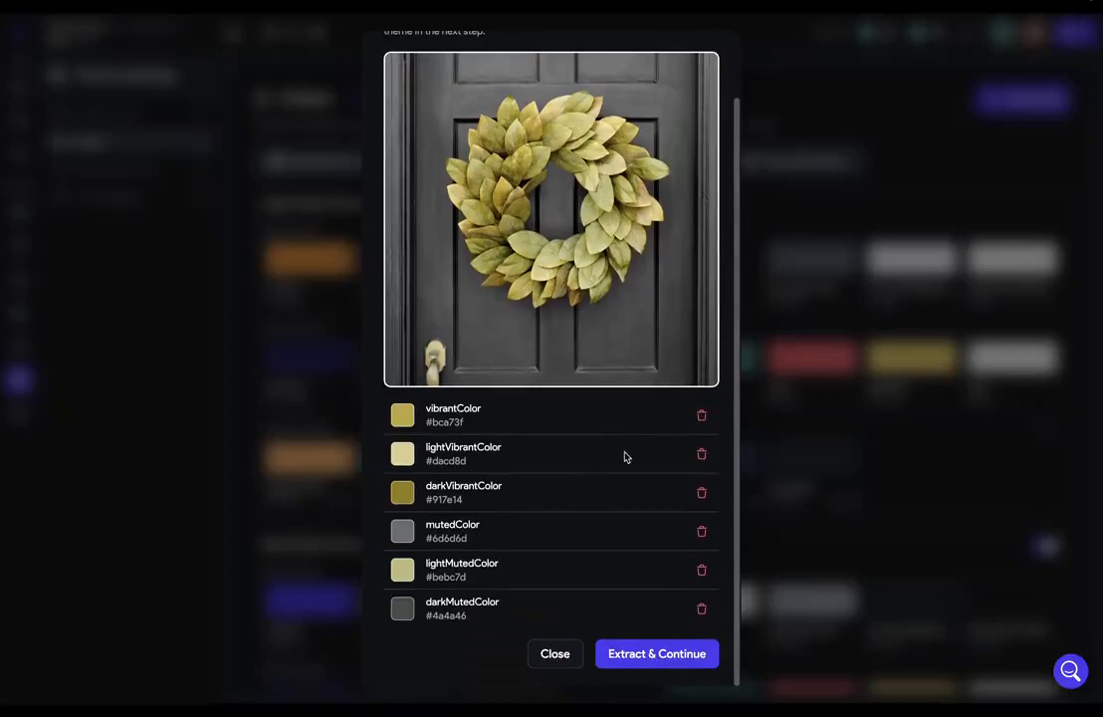
{"action": "left_click", "coordinate": [667, 655]}
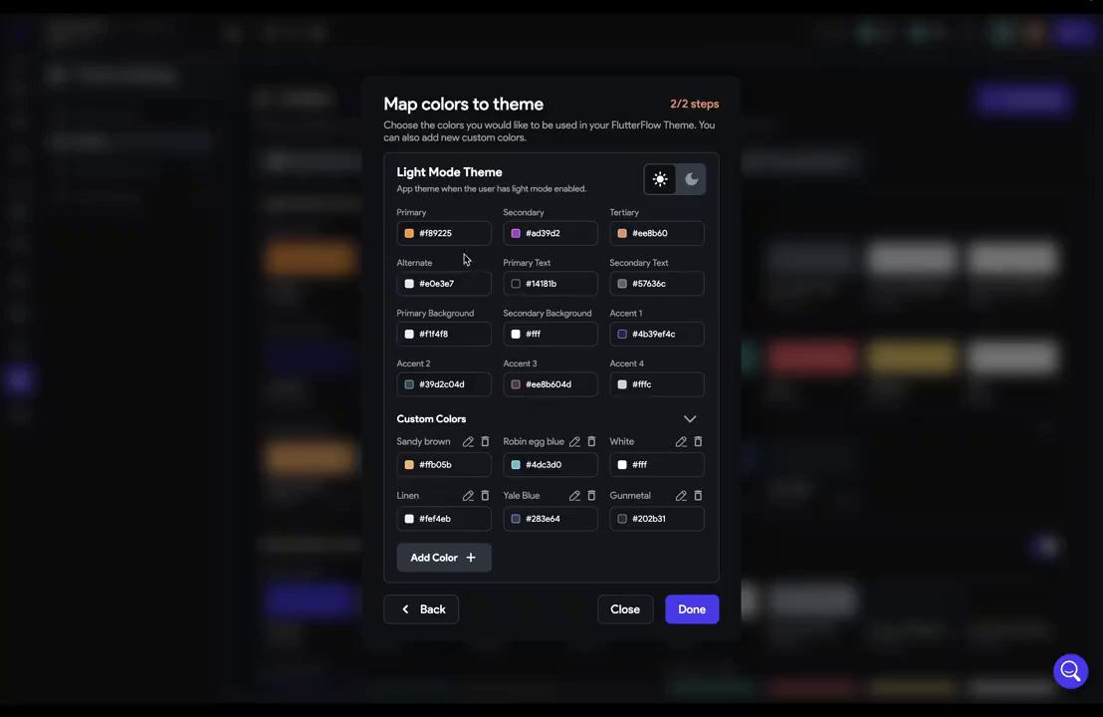
Map vibrantColor to the light mode Primary and lightVibrantColor to Primary Background, and apply the extracted colors
{"action": "left_click", "coordinate": [408, 233]}
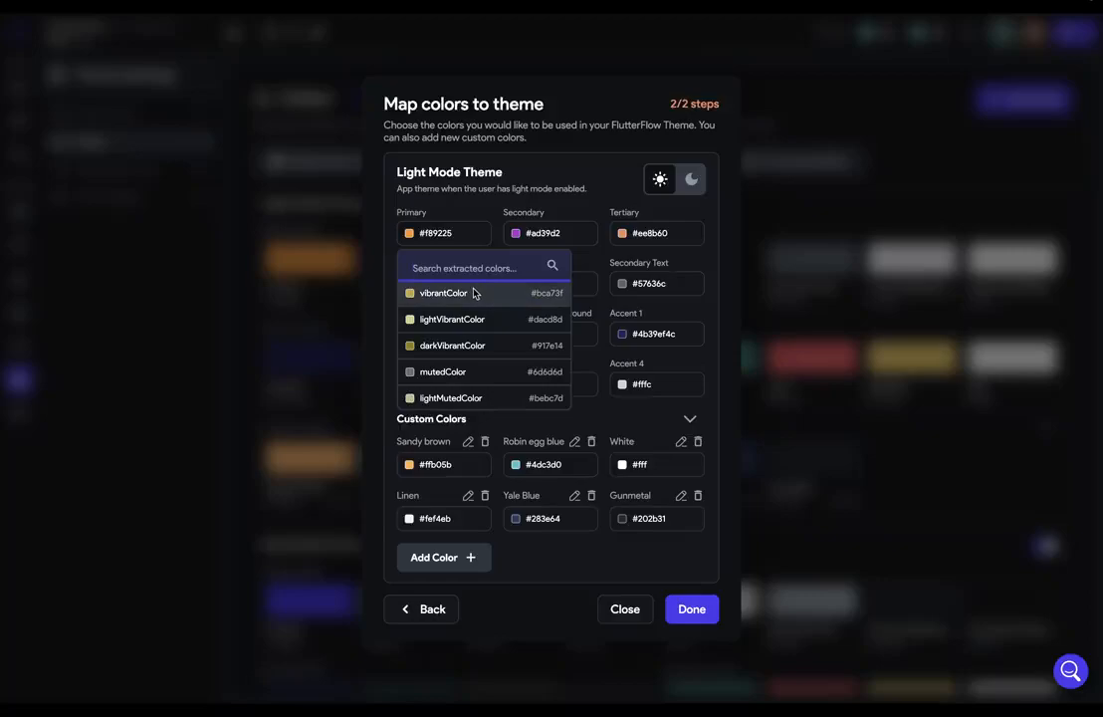
{"action": "left_click", "coordinate": [423, 296]}
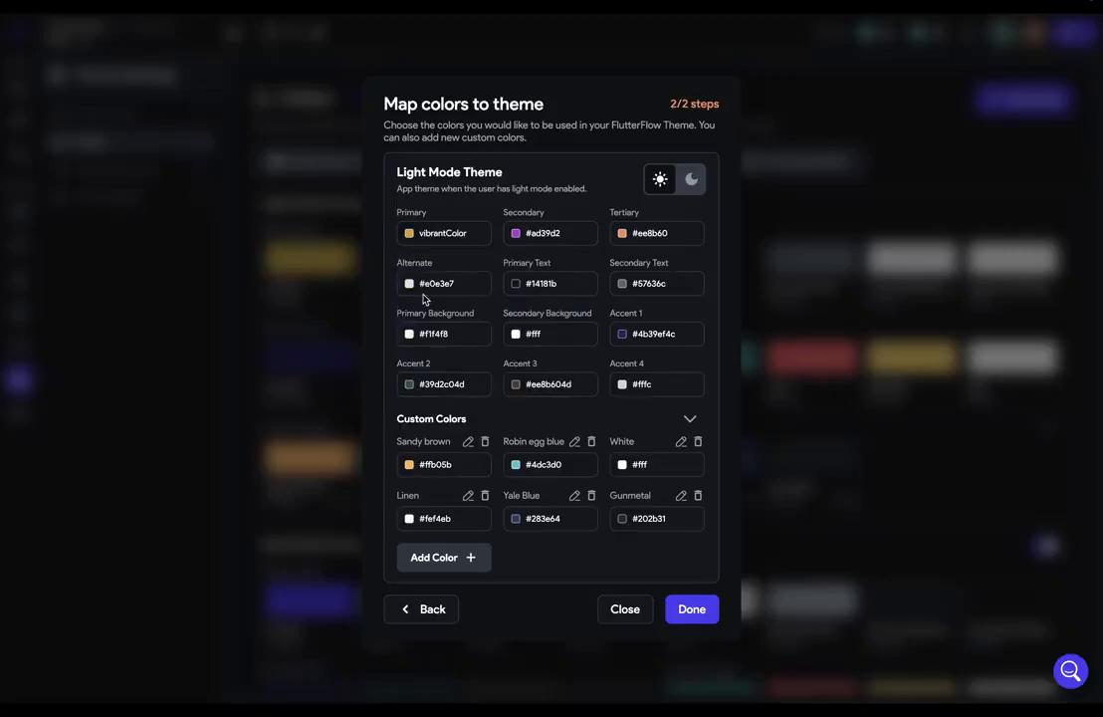
{"action": "left_click", "coordinate": [411, 335]}
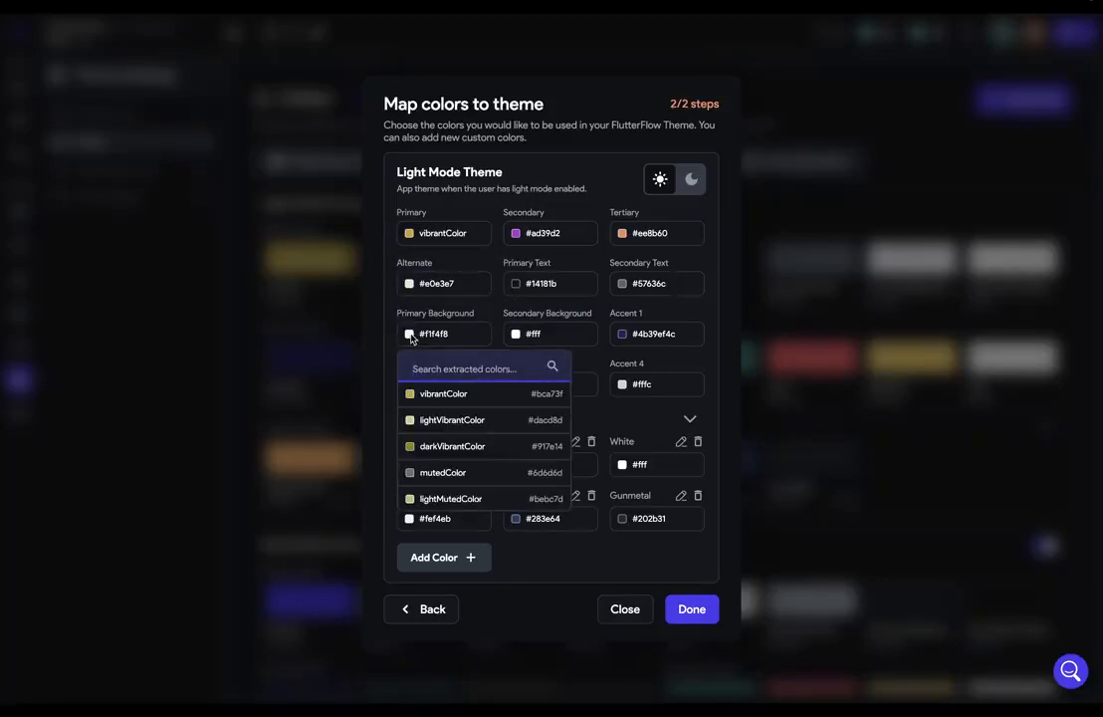
{"action": "left_click", "coordinate": [439, 422]}
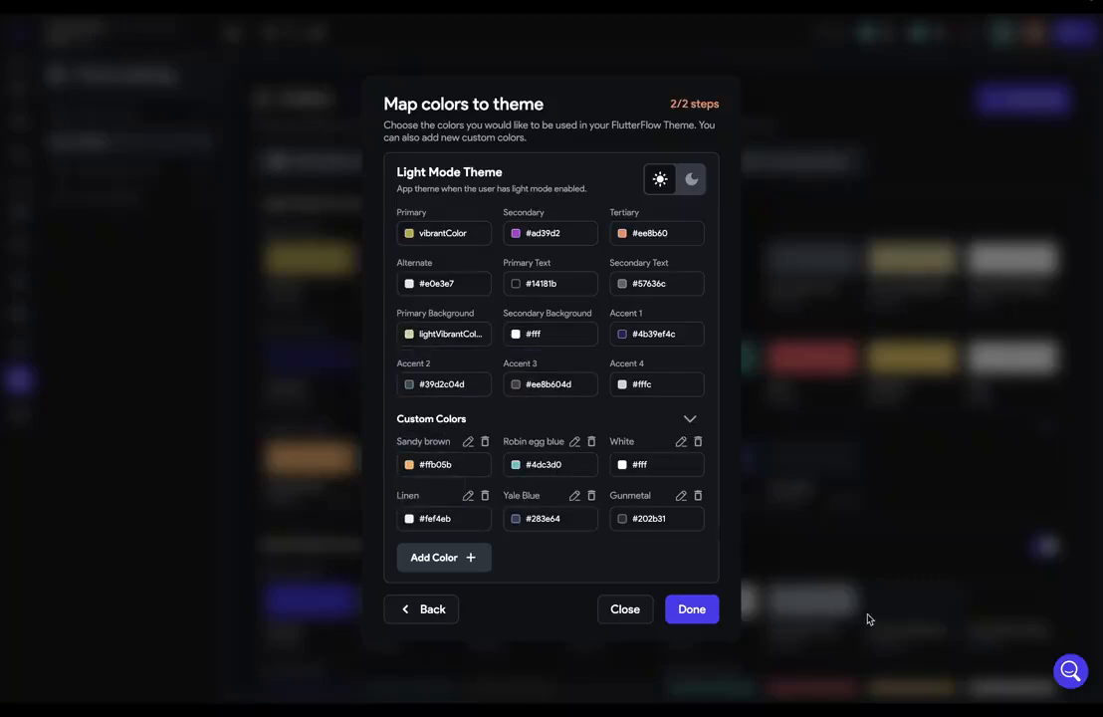
{"action": "left_click", "coordinate": [705, 601]}
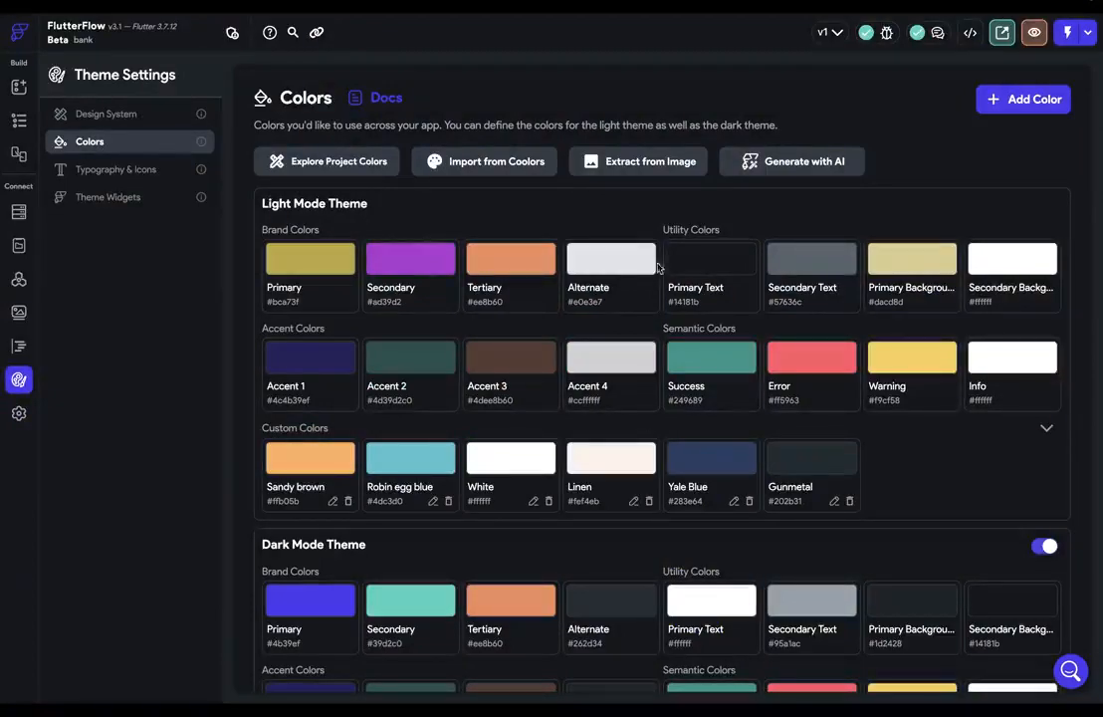
Generate an AI color palette from the prompt "Anthropologie Magazine"
{"action": "left_click", "coordinate": [815, 161]}
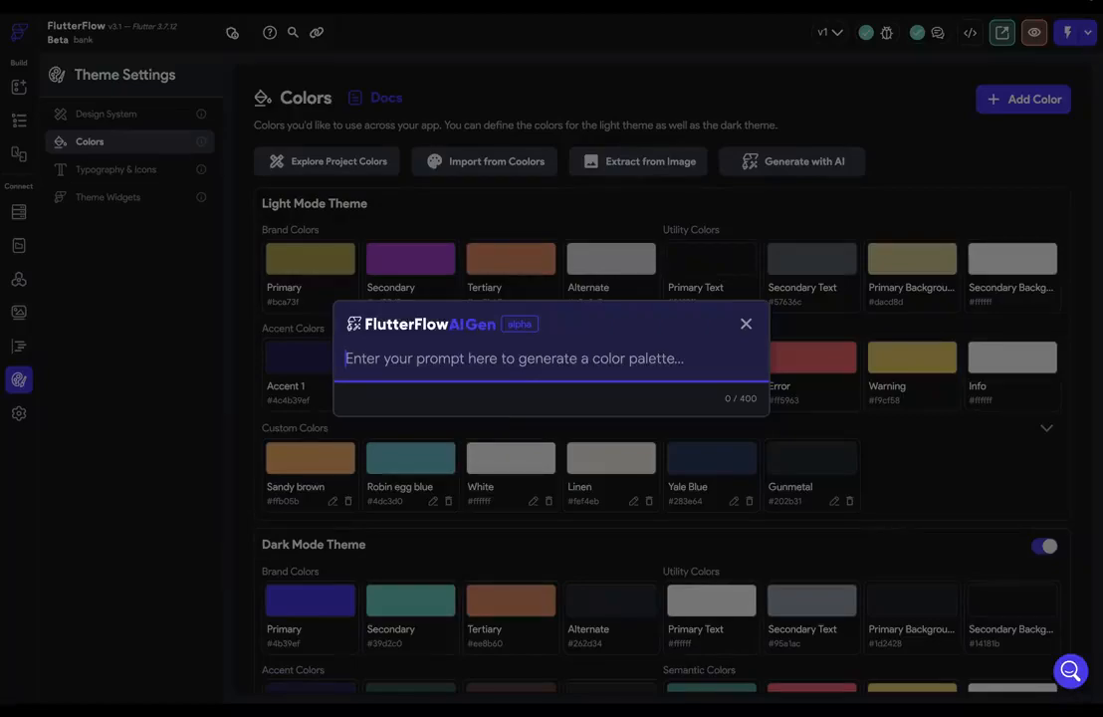
{"action": "type", "text": "Anthropologie Magazine"}
{"action": "key", "text": "Return"}
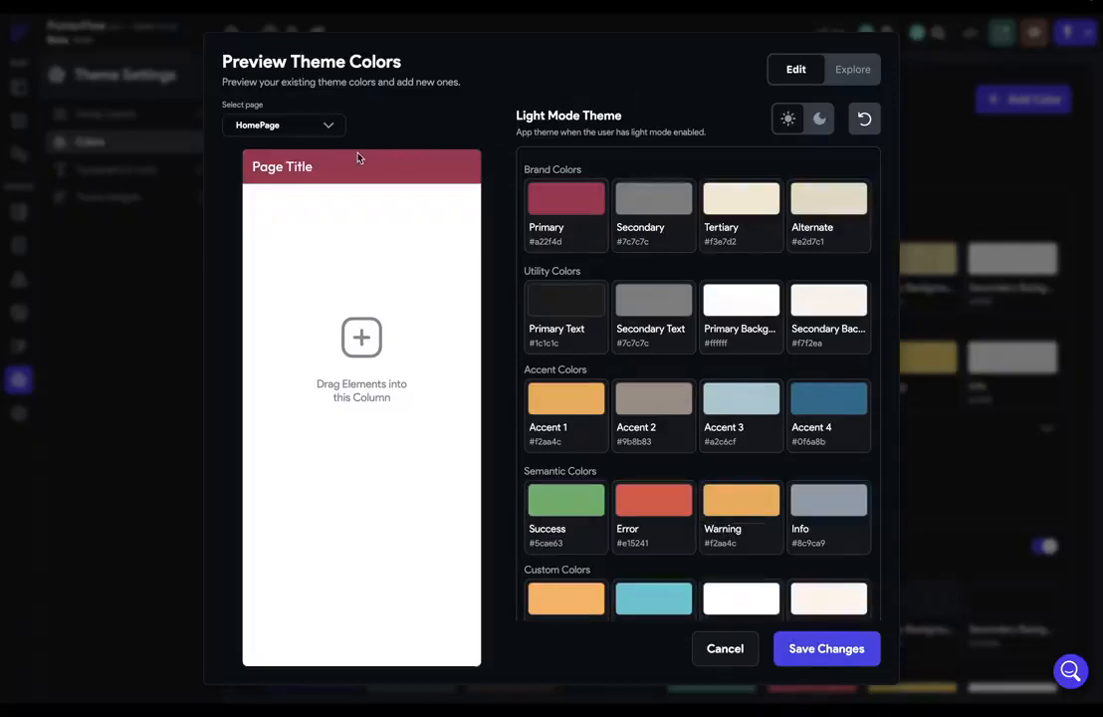
Review the AI-generated theme colors on the HomePage preview and compare them with the current theme and the preset themes
{"action": "left_click", "coordinate": [328, 126]}
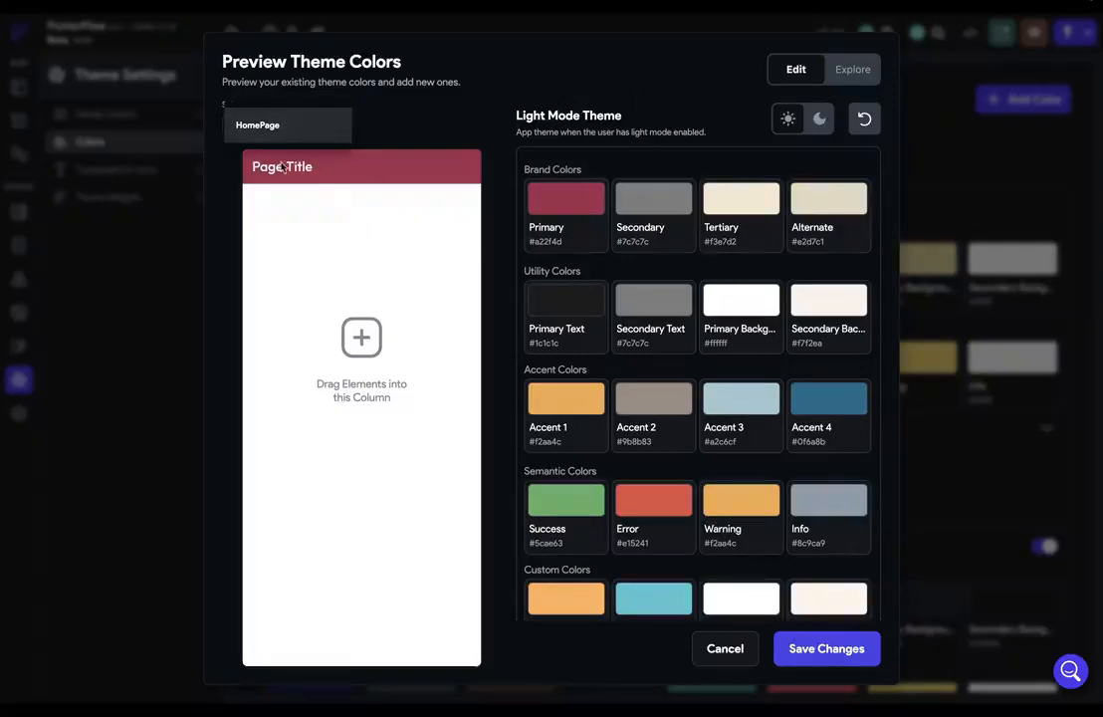
{"action": "left_click", "coordinate": [390, 120]}
{"action": "scroll", "coordinate": [697, 204], "scroll_direction": "down", "scroll_amount": 3}
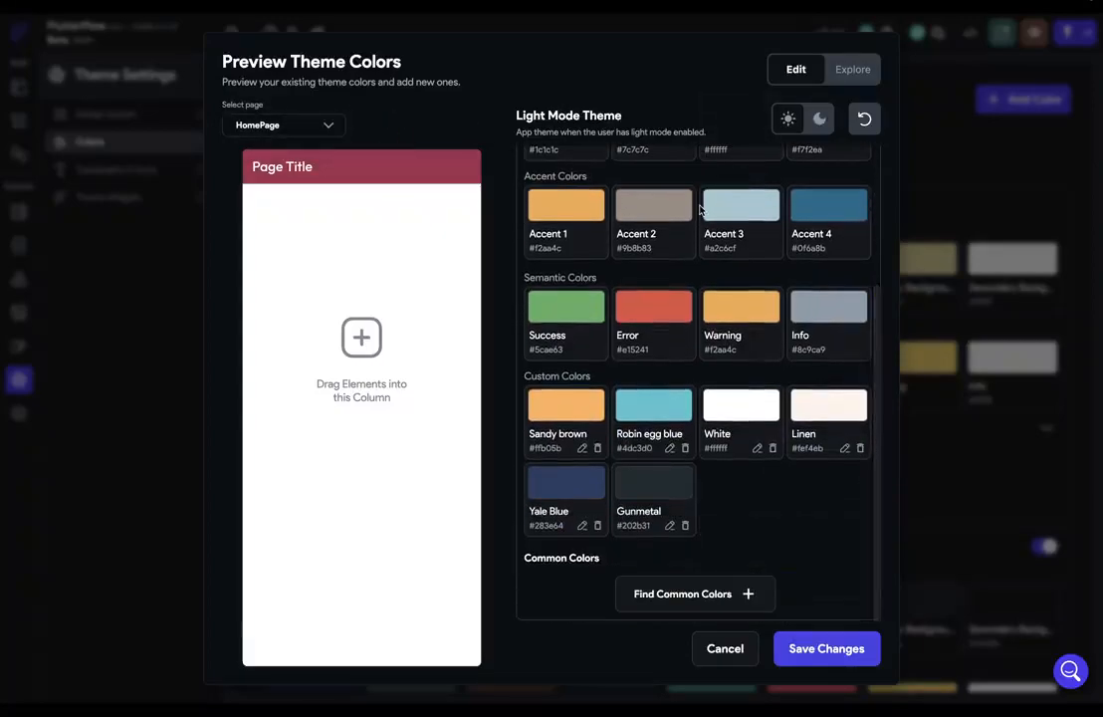
{"action": "scroll", "coordinate": [702, 209], "scroll_direction": "up", "scroll_amount": 3}
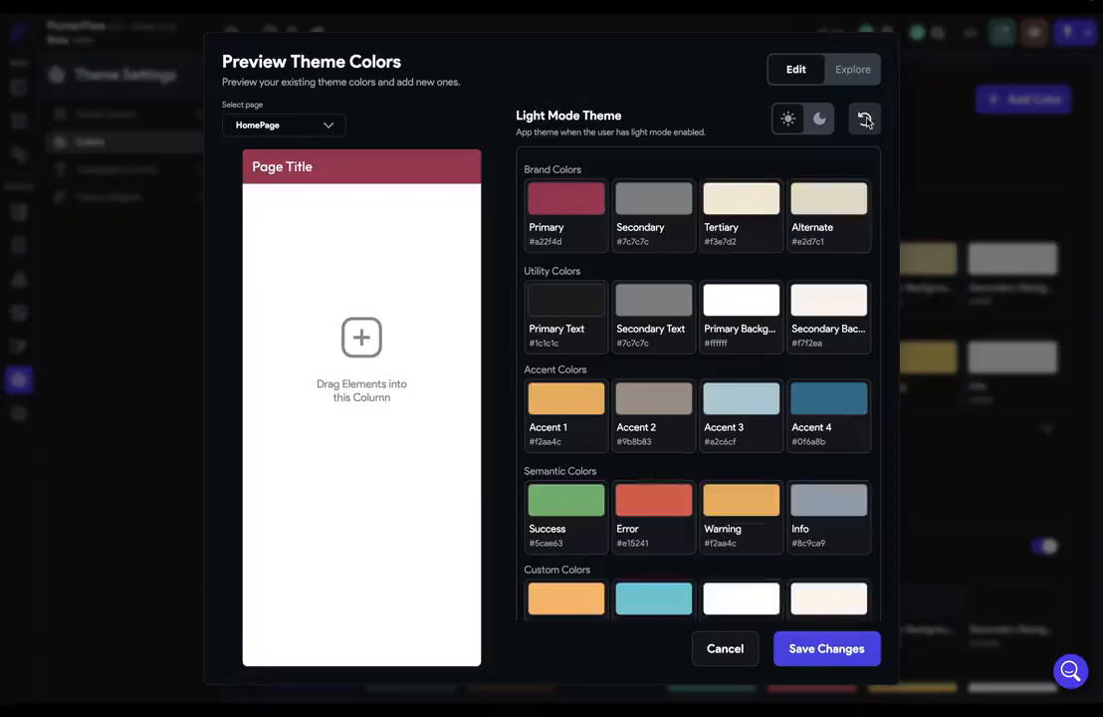
{"action": "left_click", "coordinate": [853, 70]}
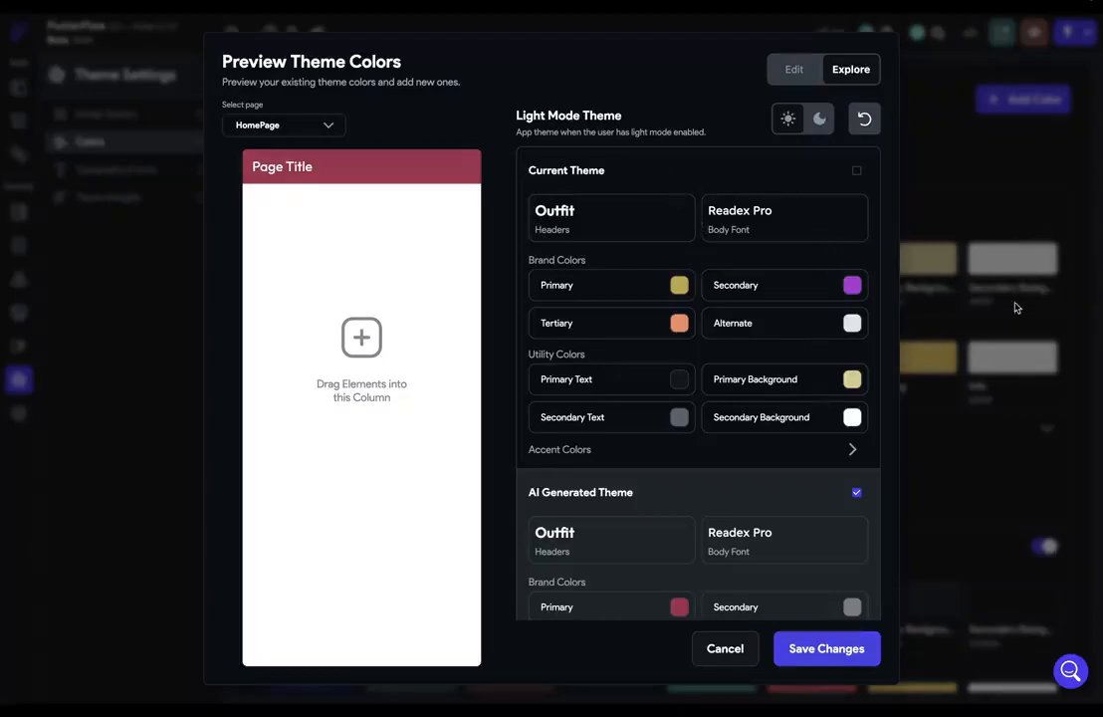
{"action": "left_click", "coordinate": [794, 69]}
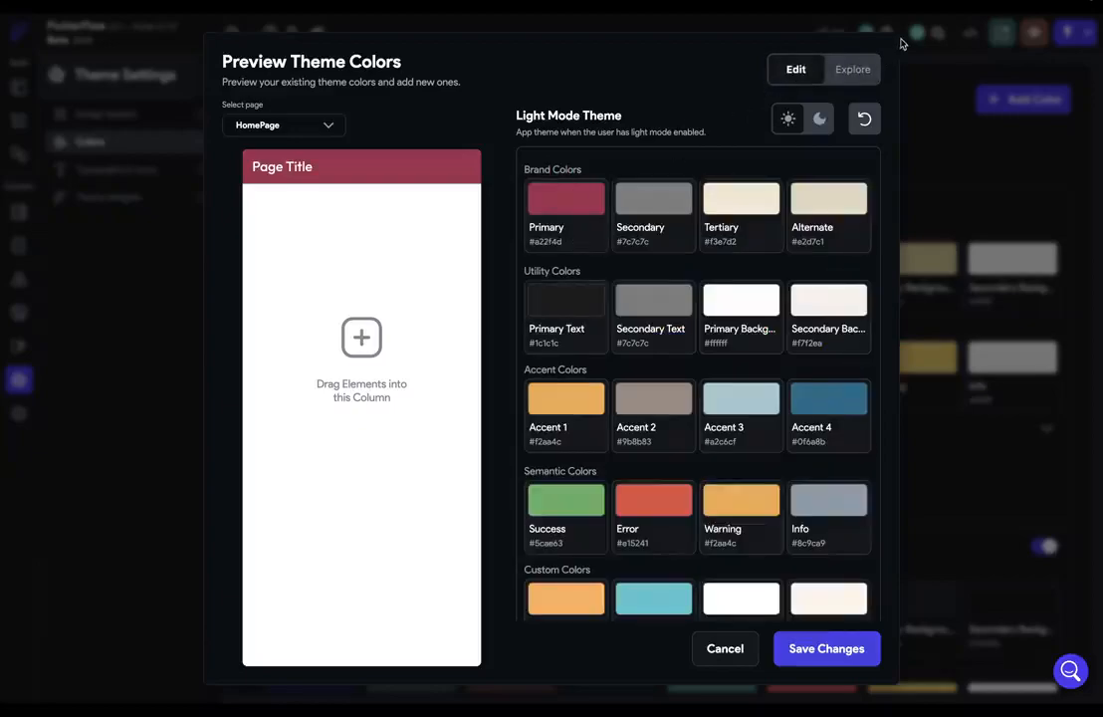
{"action": "left_click", "coordinate": [851, 69]}
{"action": "scroll", "coordinate": [757, 249], "scroll_direction": "down", "scroll_amount": 3}
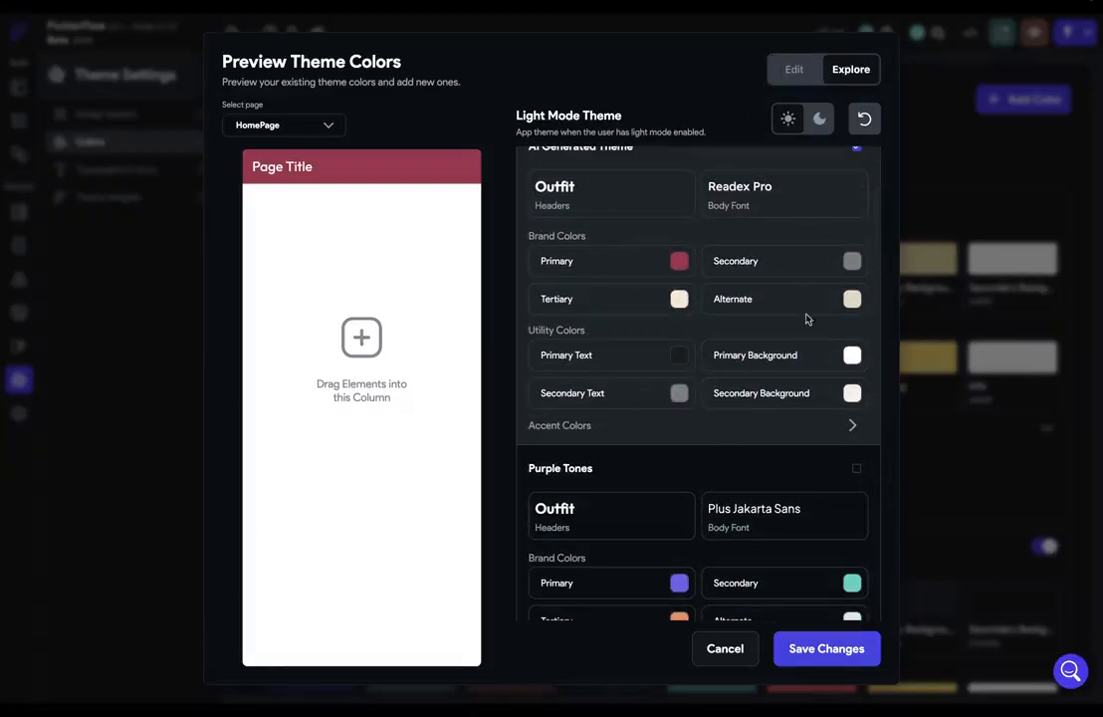
{"action": "left_click", "coordinate": [852, 69]}
{"action": "scroll", "coordinate": [729, 342], "scroll_direction": "down", "scroll_amount": 5}
{"action": "scroll", "coordinate": [731, 343], "scroll_direction": "down", "scroll_amount": 2}
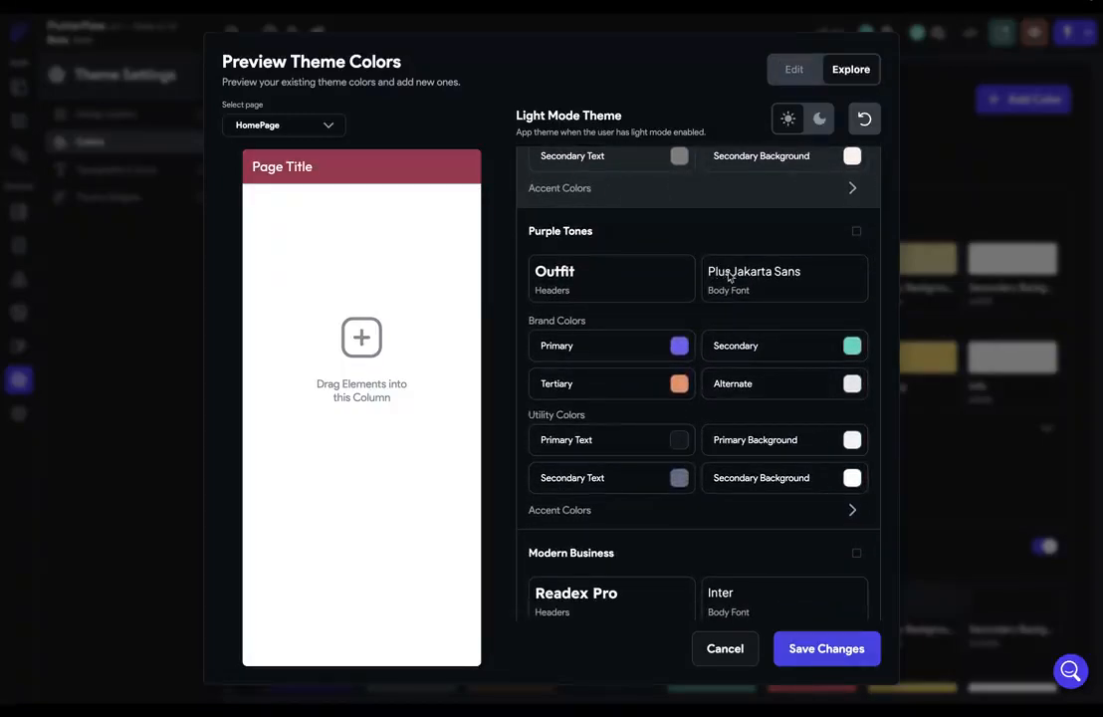
Try the Purple Tones theme on the page preview and check its dark and light modes
{"action": "left_click", "coordinate": [855, 231]}
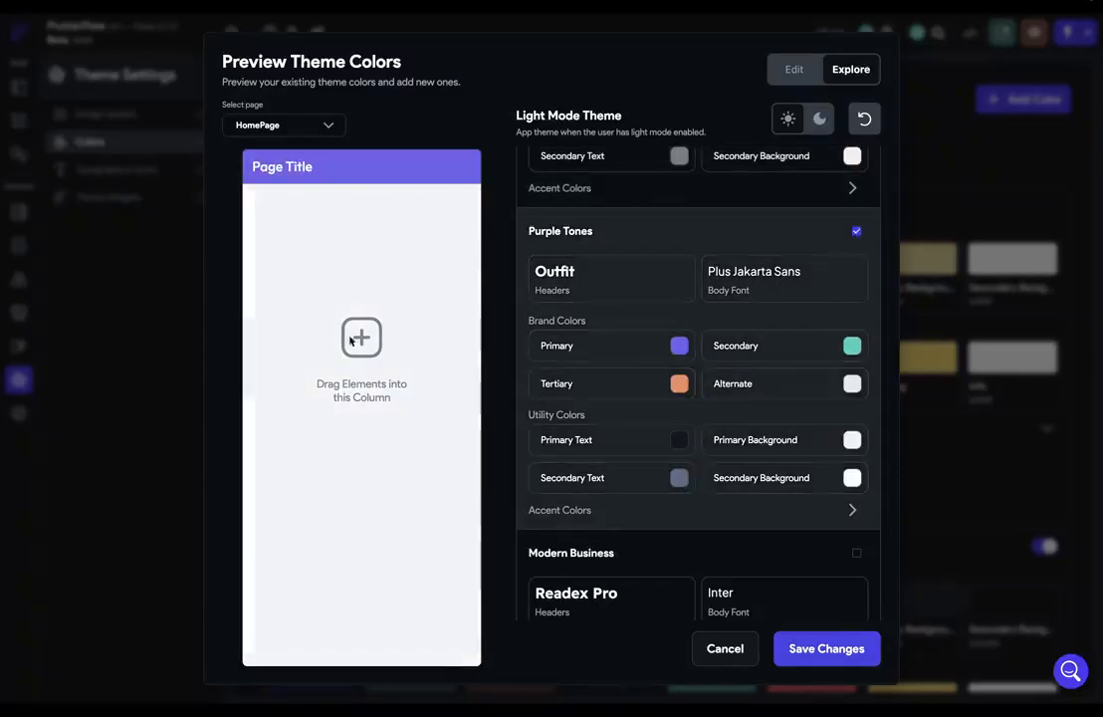
{"action": "scroll", "coordinate": [767, 376], "scroll_direction": "down", "scroll_amount": 10}
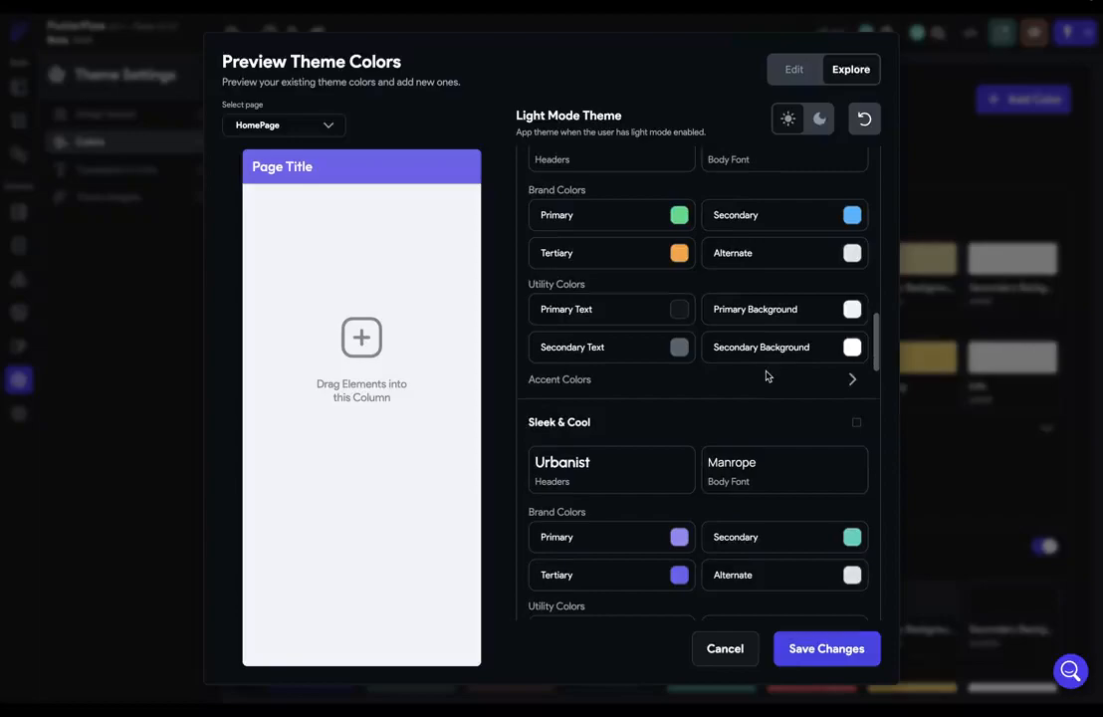
{"action": "scroll", "coordinate": [766, 375], "scroll_direction": "up", "scroll_amount": 10}
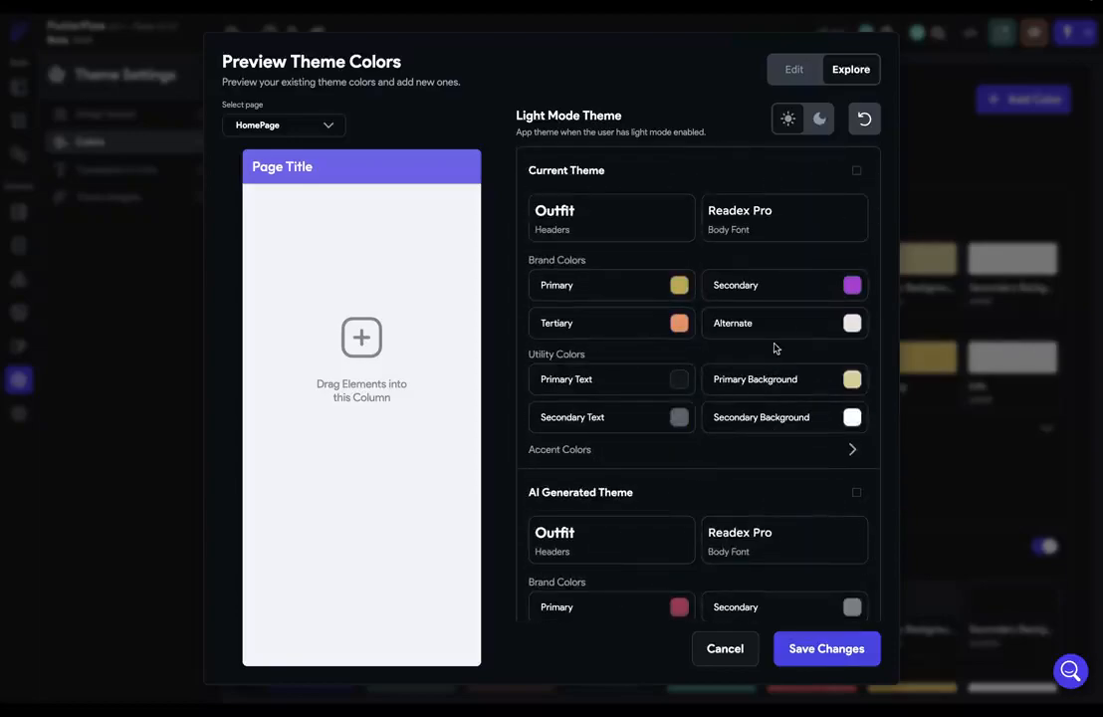
{"action": "left_click", "coordinate": [819, 119]}
{"action": "left_click", "coordinate": [786, 118]}
Select the Modern Business preset theme and save it as the project's theme colors
{"action": "scroll", "coordinate": [775, 271], "scroll_direction": "down", "scroll_amount": 6}
{"action": "scroll", "coordinate": [827, 277], "scroll_direction": "up", "scroll_amount": 1}
{"action": "left_click", "coordinate": [854, 273]}
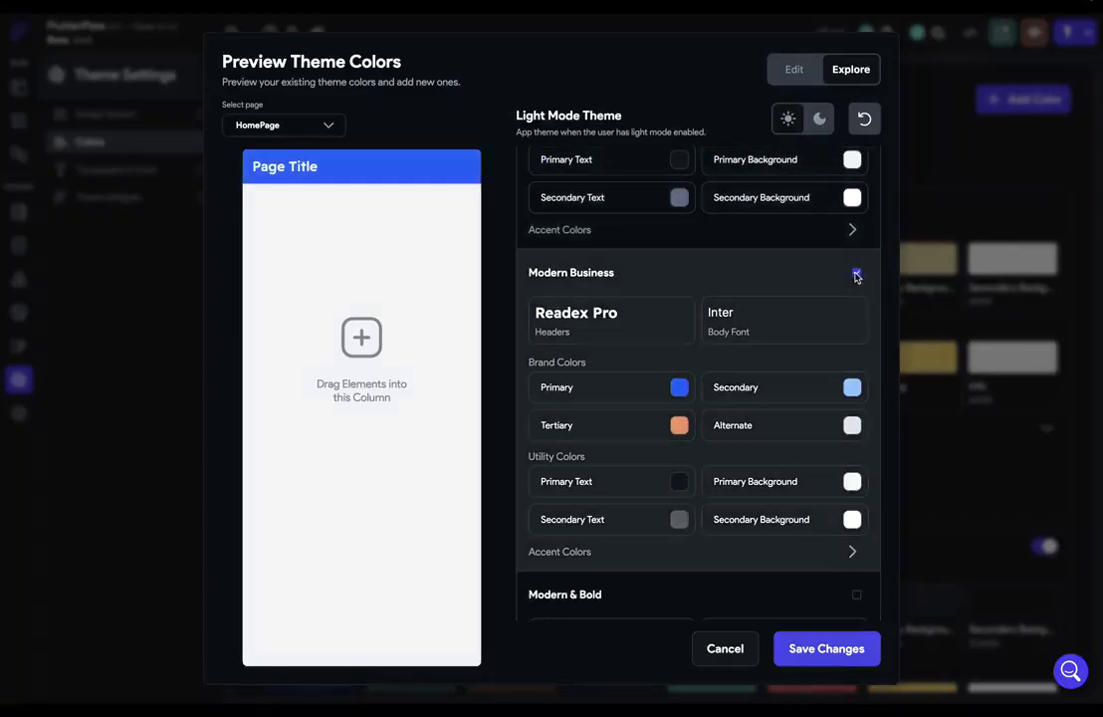
{"action": "left_click", "coordinate": [825, 649]}
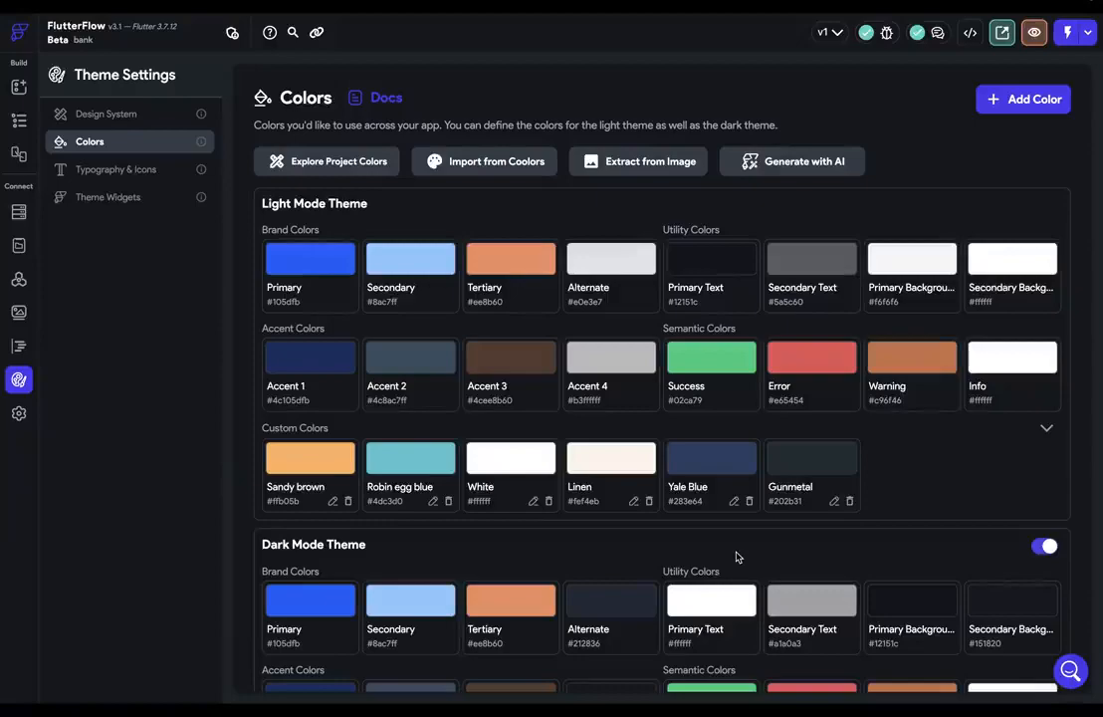
Create a page named Home09Dashboard from the Home 09 - Dashboard template using the project's own theme
{"action": "left_click", "coordinate": [17, 122]}
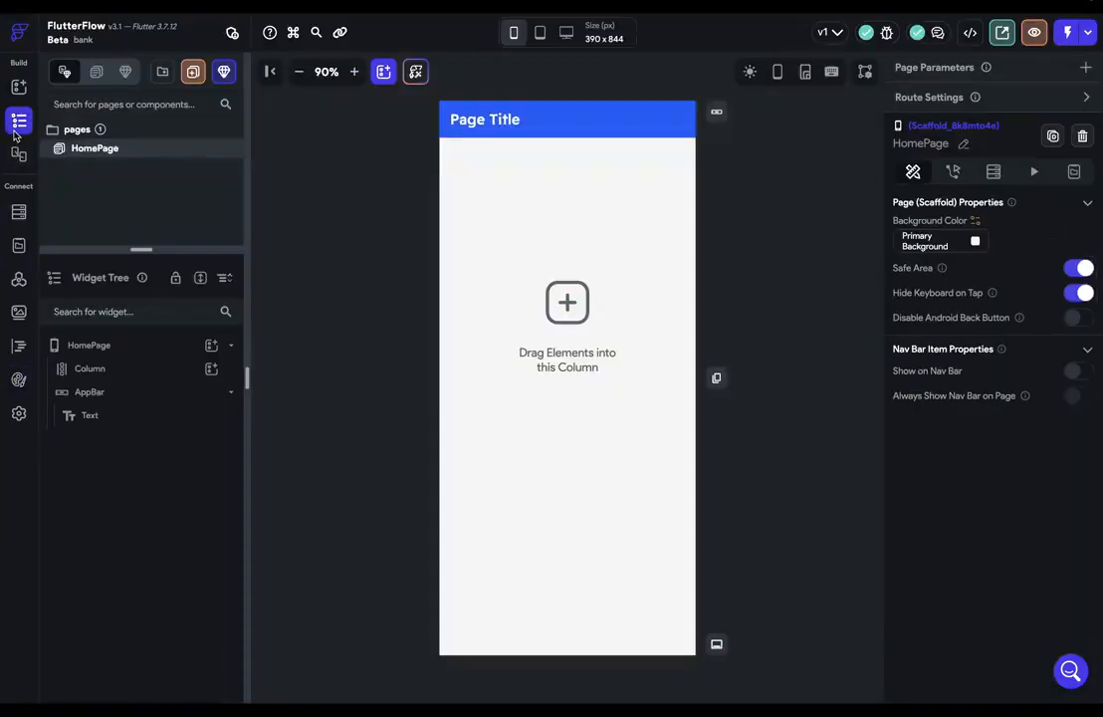
{"action": "left_click", "coordinate": [202, 76]}
{"action": "scroll", "coordinate": [395, 303], "scroll_direction": "down", "scroll_amount": 10}
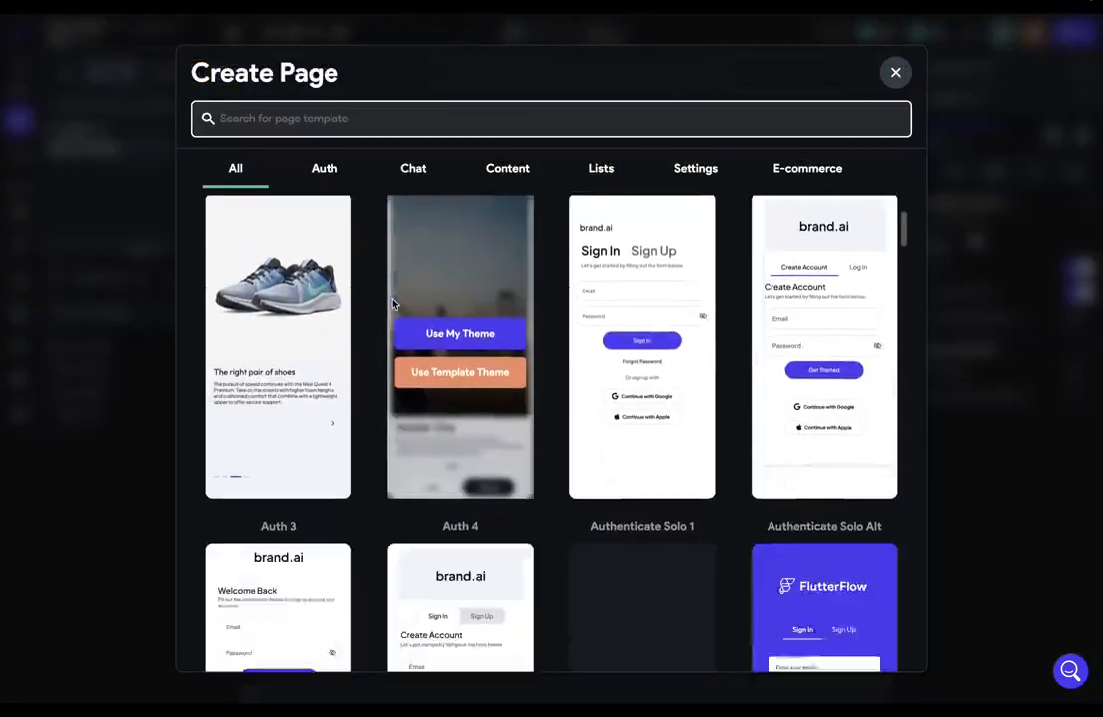
{"action": "scroll", "coordinate": [299, 399], "scroll_direction": "down", "scroll_amount": 10}
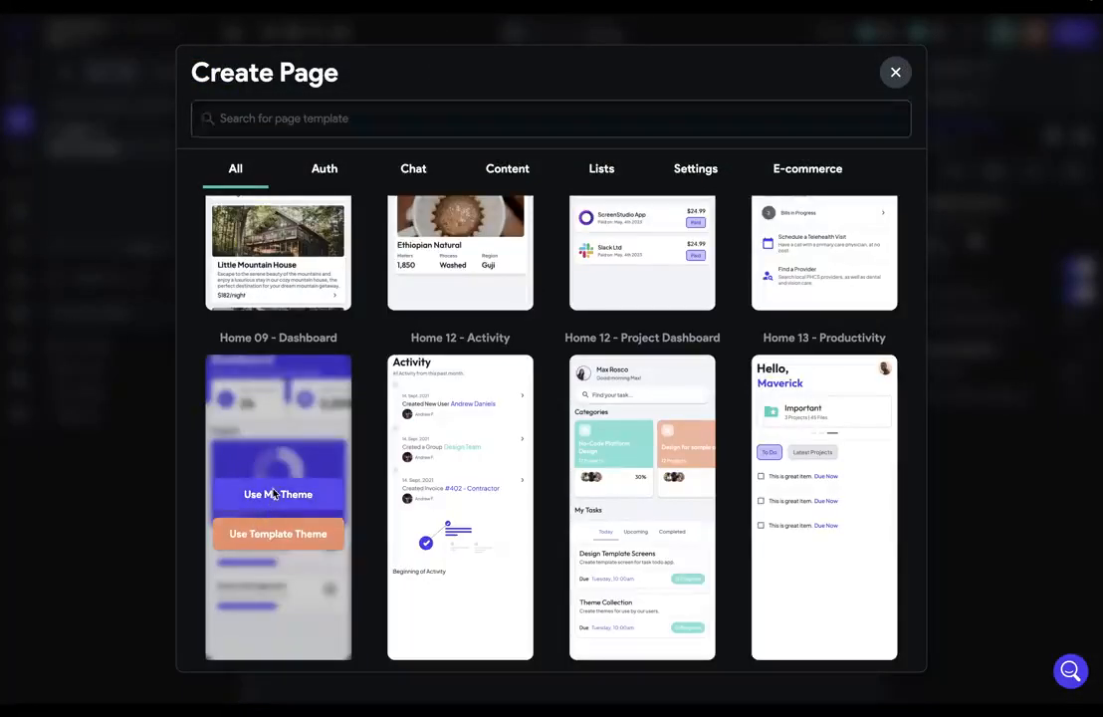
{"action": "left_click", "coordinate": [256, 423]}
{"action": "left_click", "coordinate": [685, 404]}
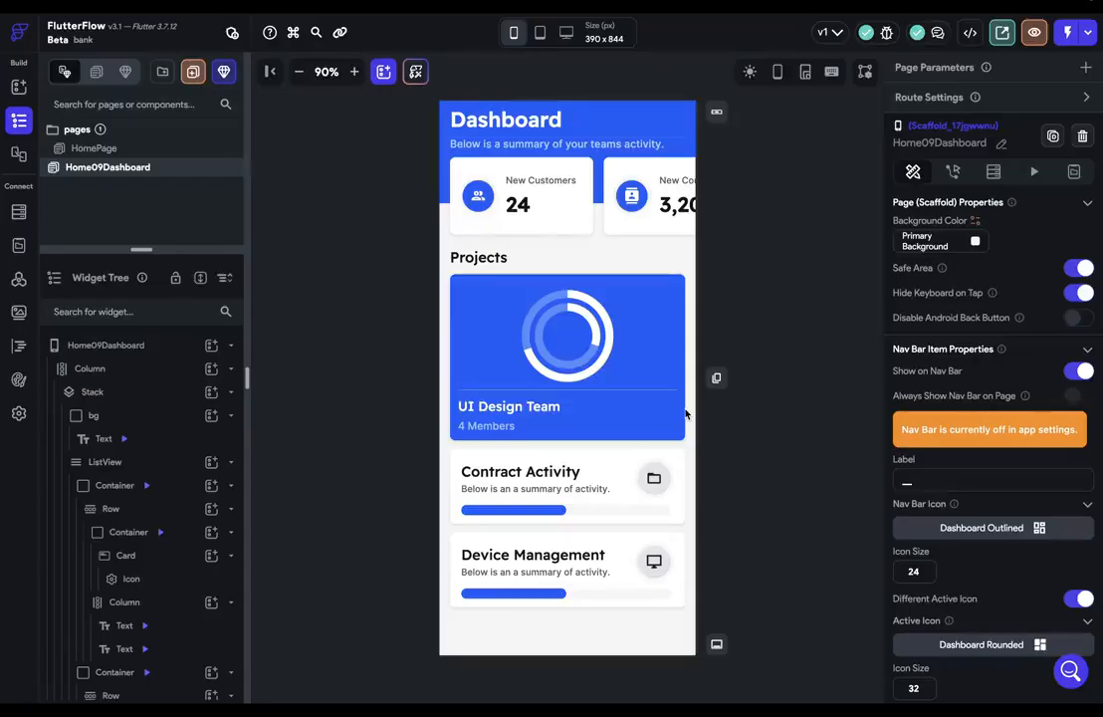
Create another page from the product page template with the shoe image, named Product8
{"action": "left_click", "coordinate": [193, 72]}
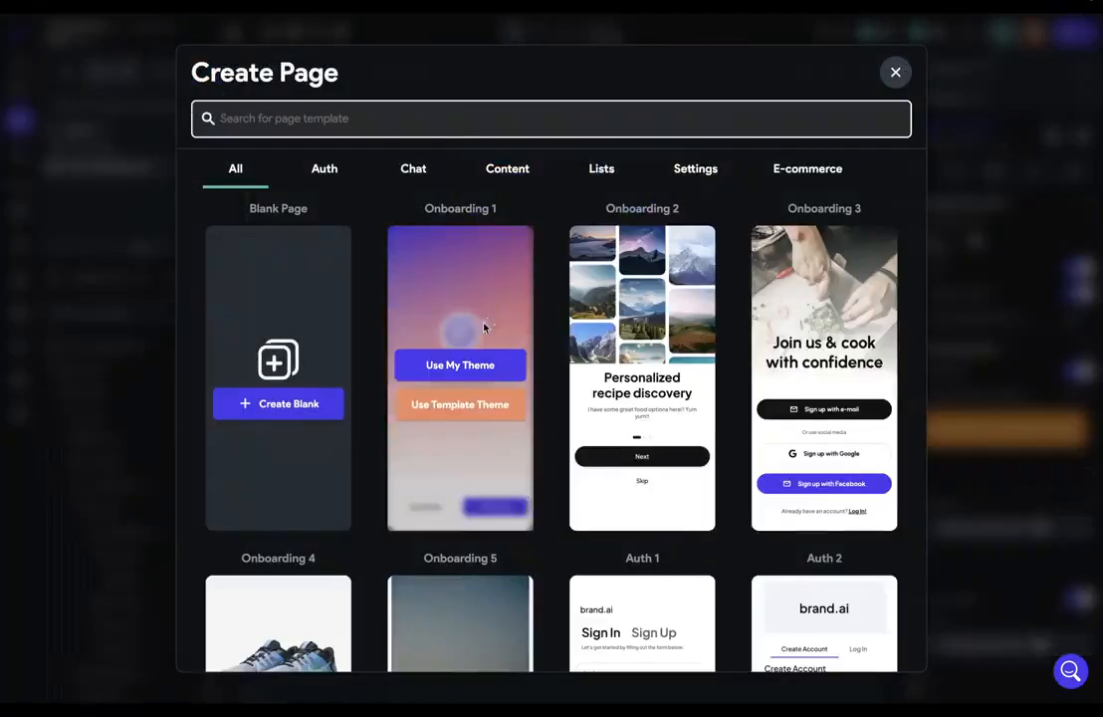
{"action": "scroll", "coordinate": [478, 327], "scroll_direction": "down", "scroll_amount": 15}
{"action": "left_click", "coordinate": [277, 505]}
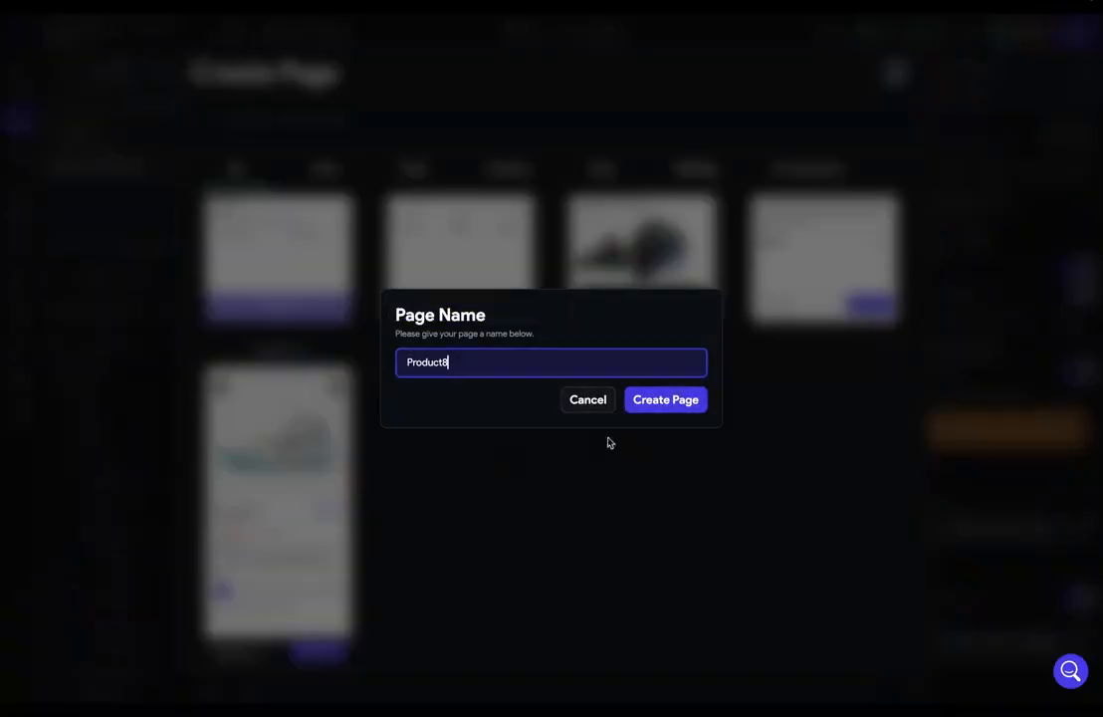
{"action": "left_click", "coordinate": [662, 403]}
Return to the theme colors and preview the project colors on the Home09Dashboard page
{"action": "left_click", "coordinate": [16, 380]}
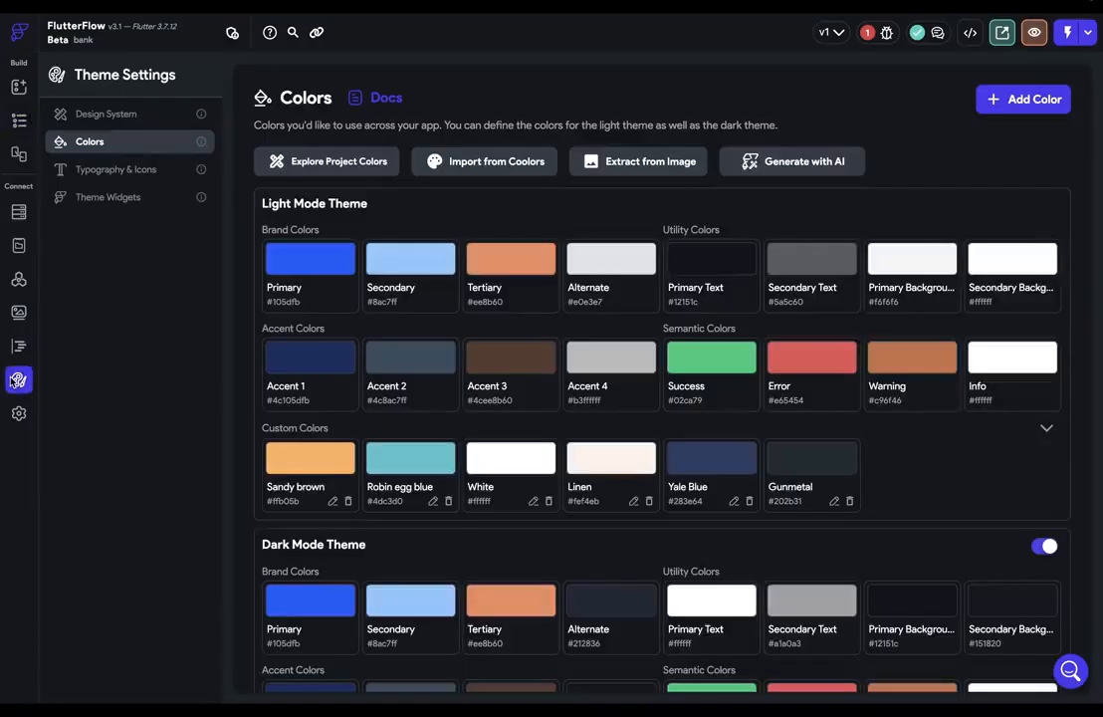
{"action": "left_click", "coordinate": [328, 164]}
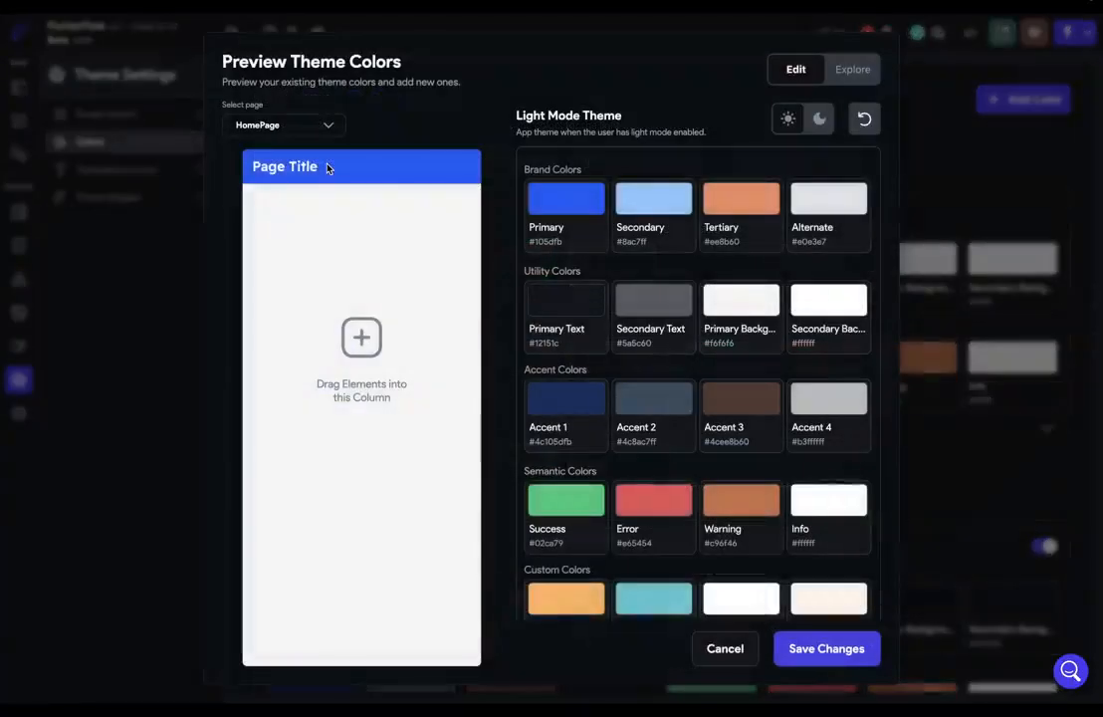
{"action": "left_click", "coordinate": [323, 130]}
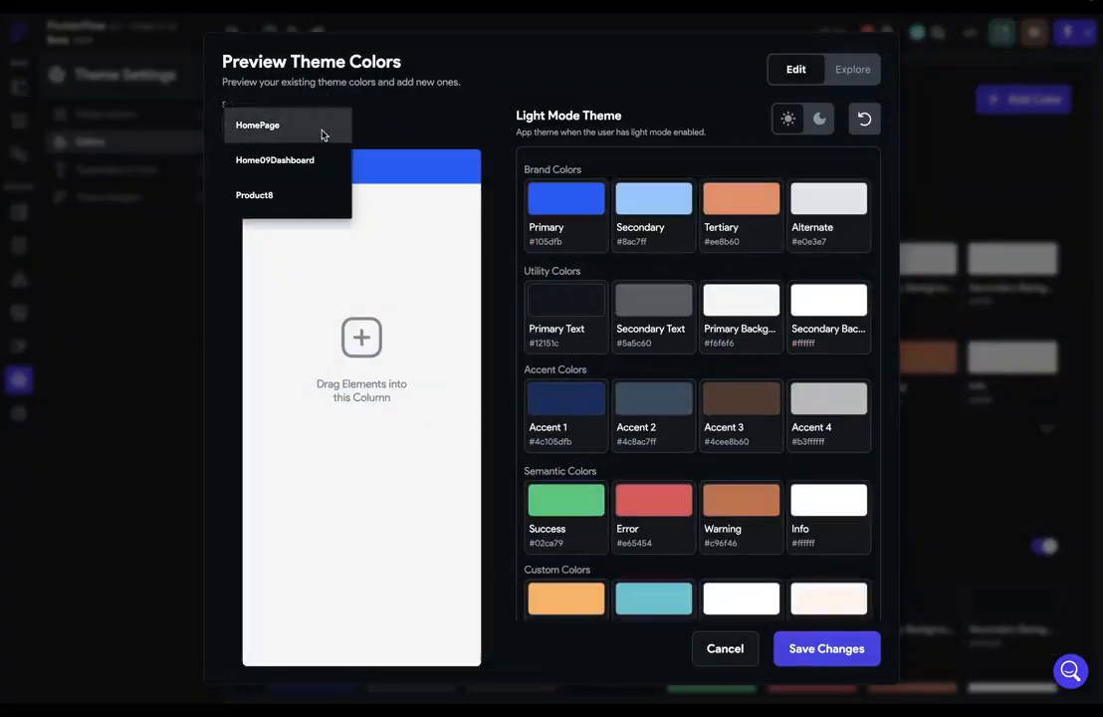
{"action": "left_click", "coordinate": [303, 161]}
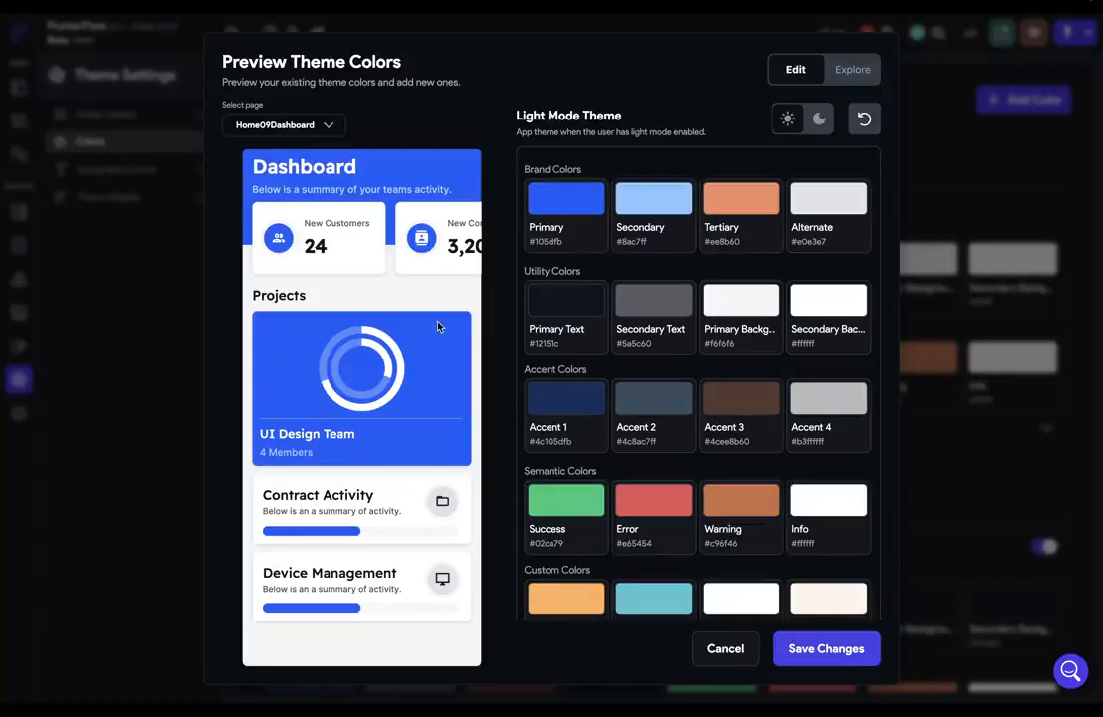
Set the dark mode theme's Secondary Background to #2E3144 and save the theme changes
{"action": "left_click", "coordinate": [818, 120]}
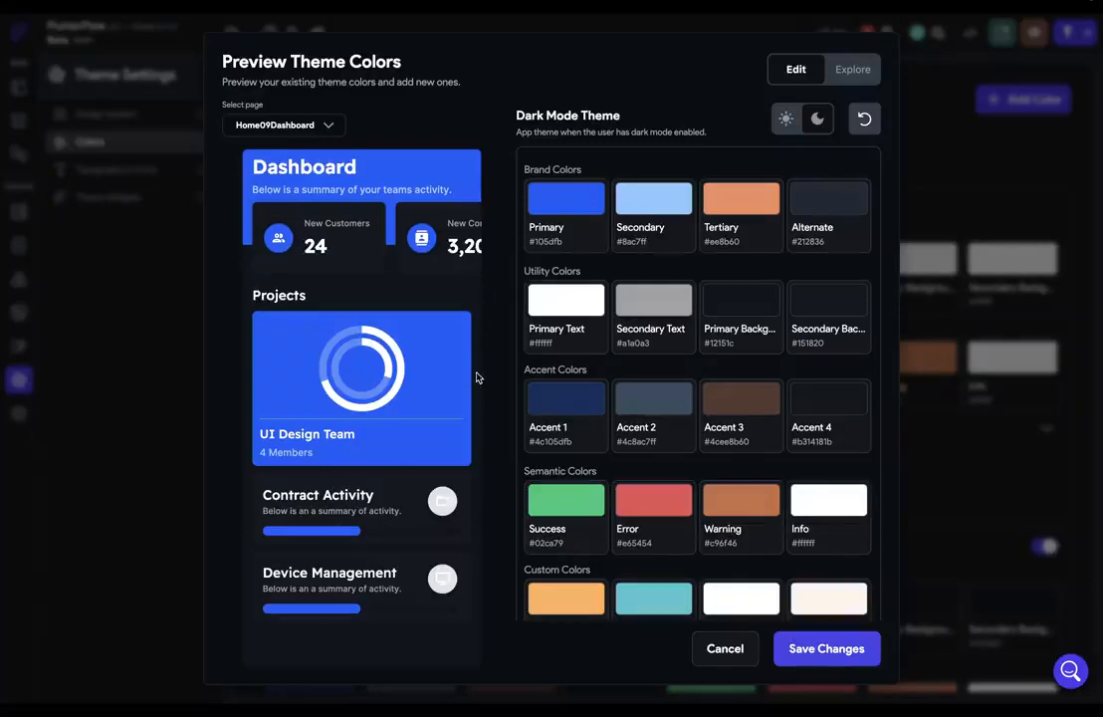
{"action": "left_click", "coordinate": [831, 314]}
{"action": "left_click_drag", "start_coordinate": [404, 356], "coordinate": [401, 343]}
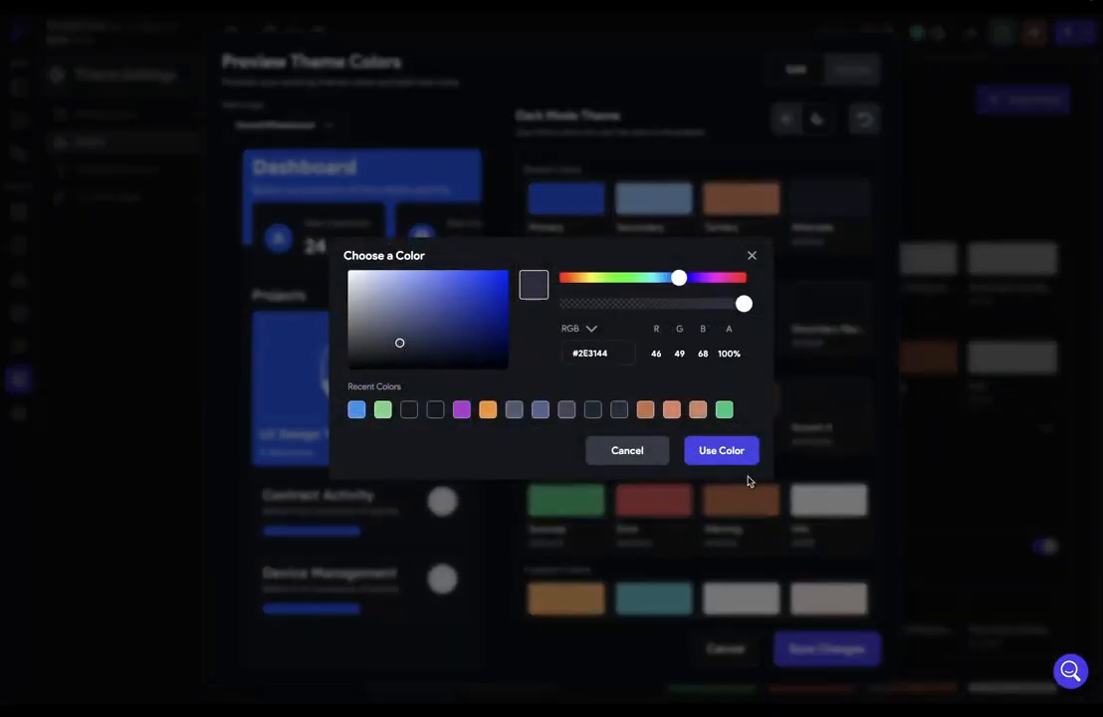
{"action": "left_click", "coordinate": [721, 451]}
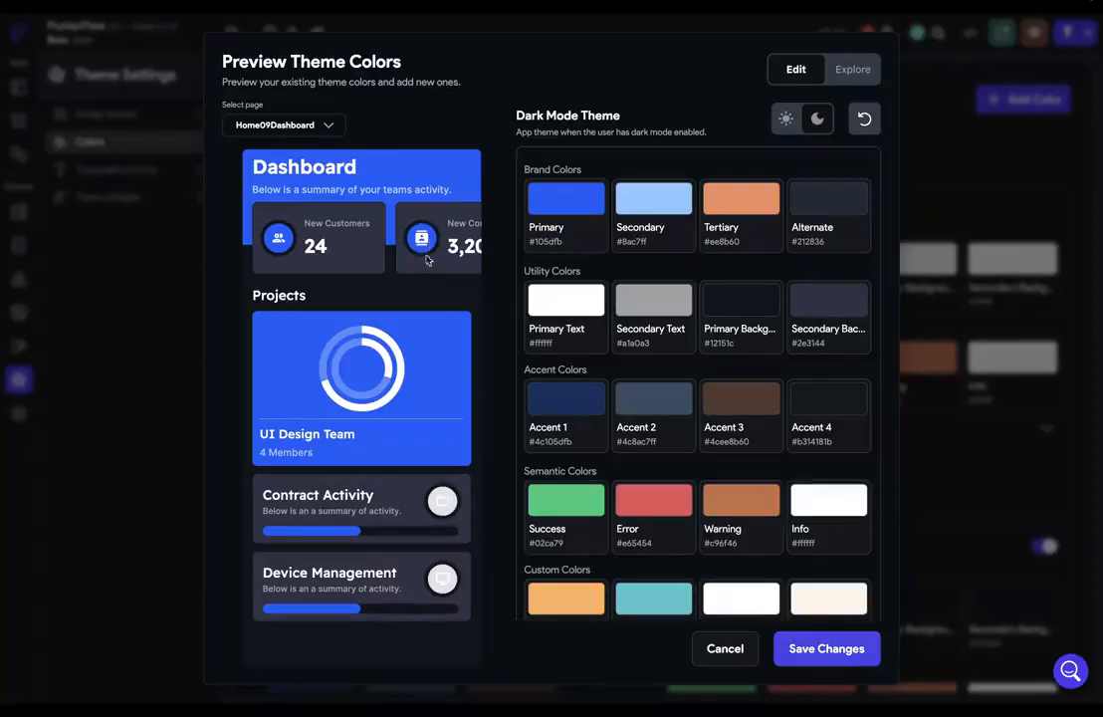
{"action": "left_click", "coordinate": [796, 647]}
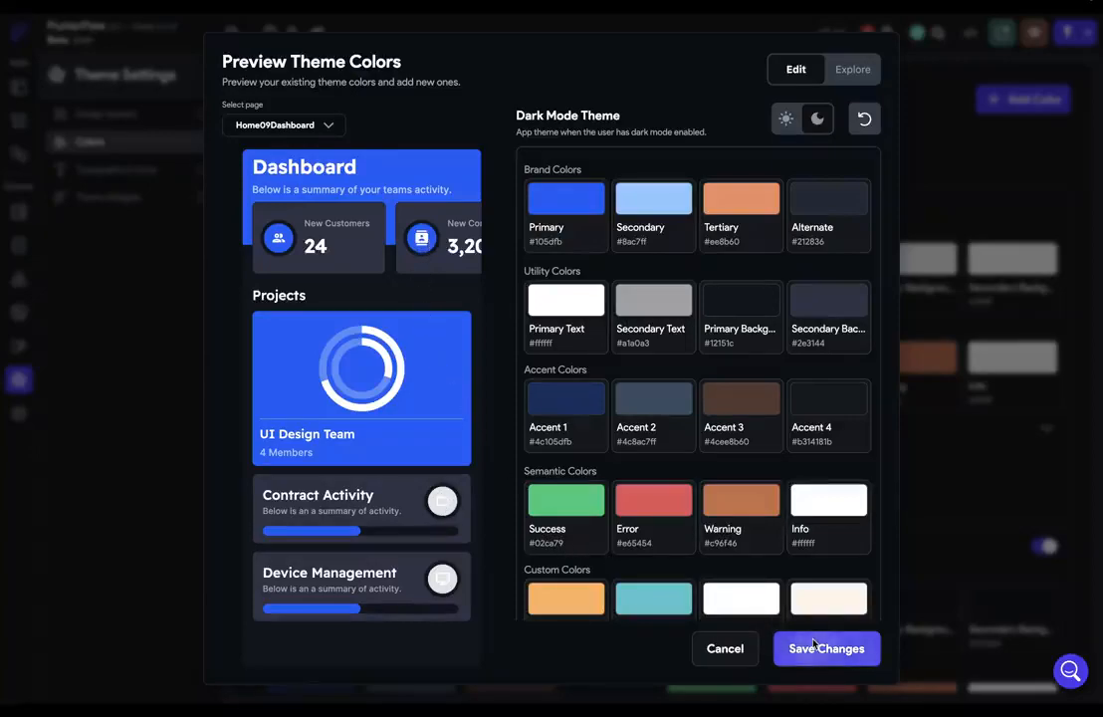
On the Home09Dashboard page, set the Contract Activity and Device Management icon cards' color to the theme's Primary
{"action": "left_click", "coordinate": [17, 121]}
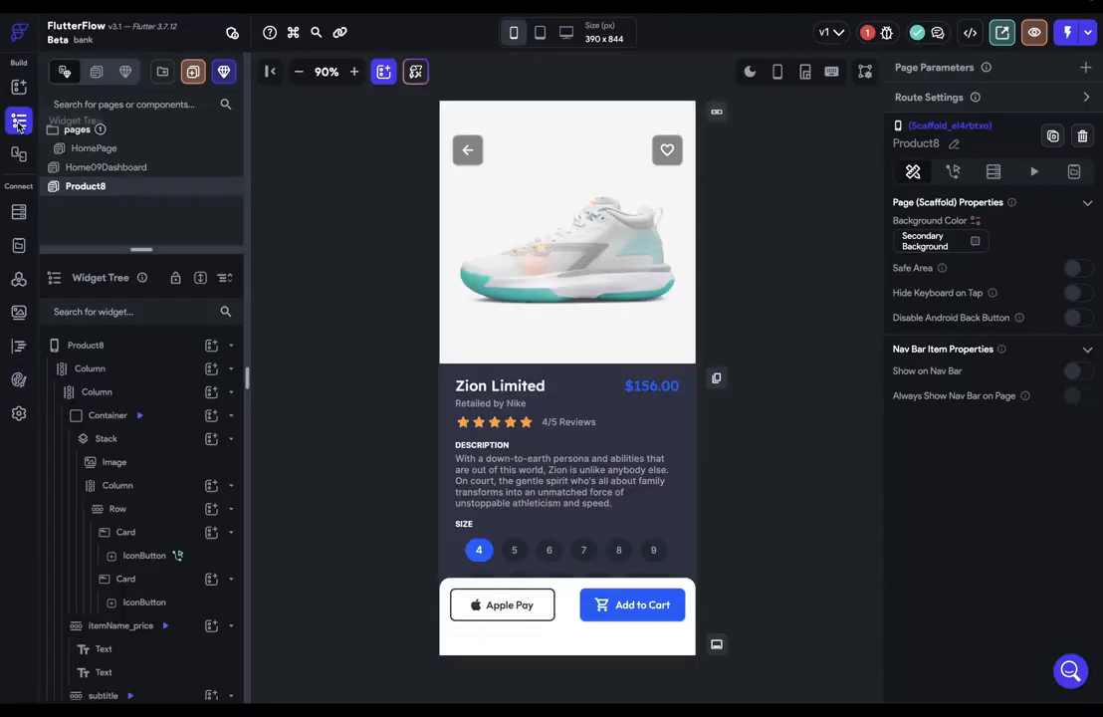
{"action": "left_click", "coordinate": [91, 167]}
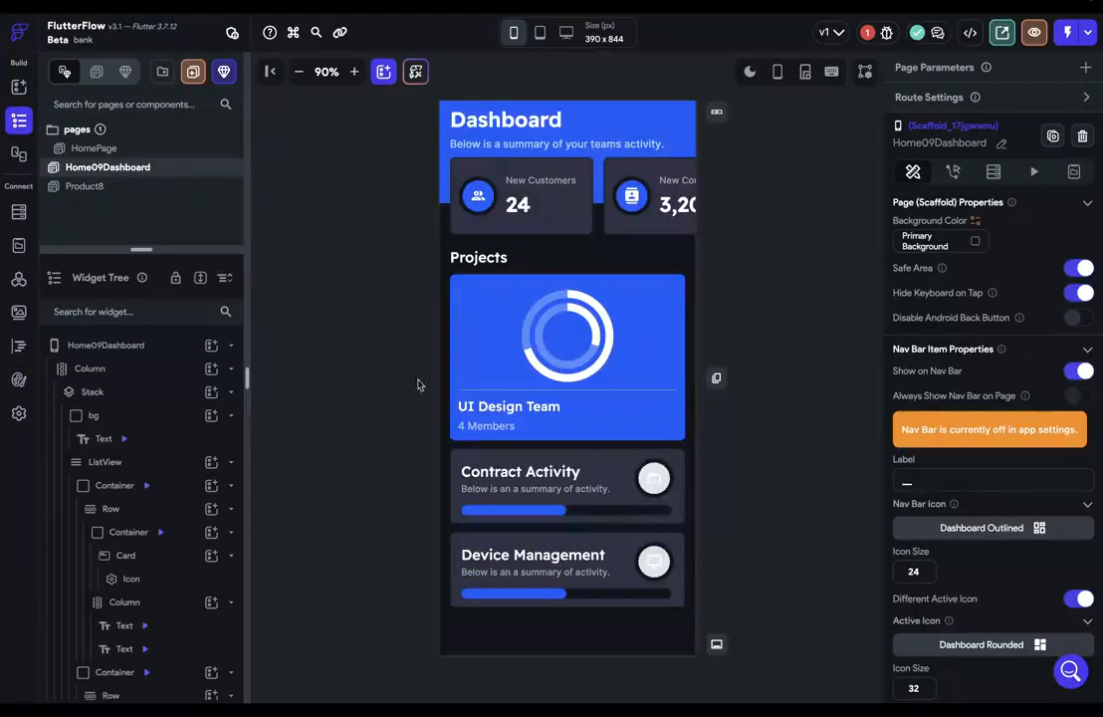
{"action": "left_click", "coordinate": [663, 480]}
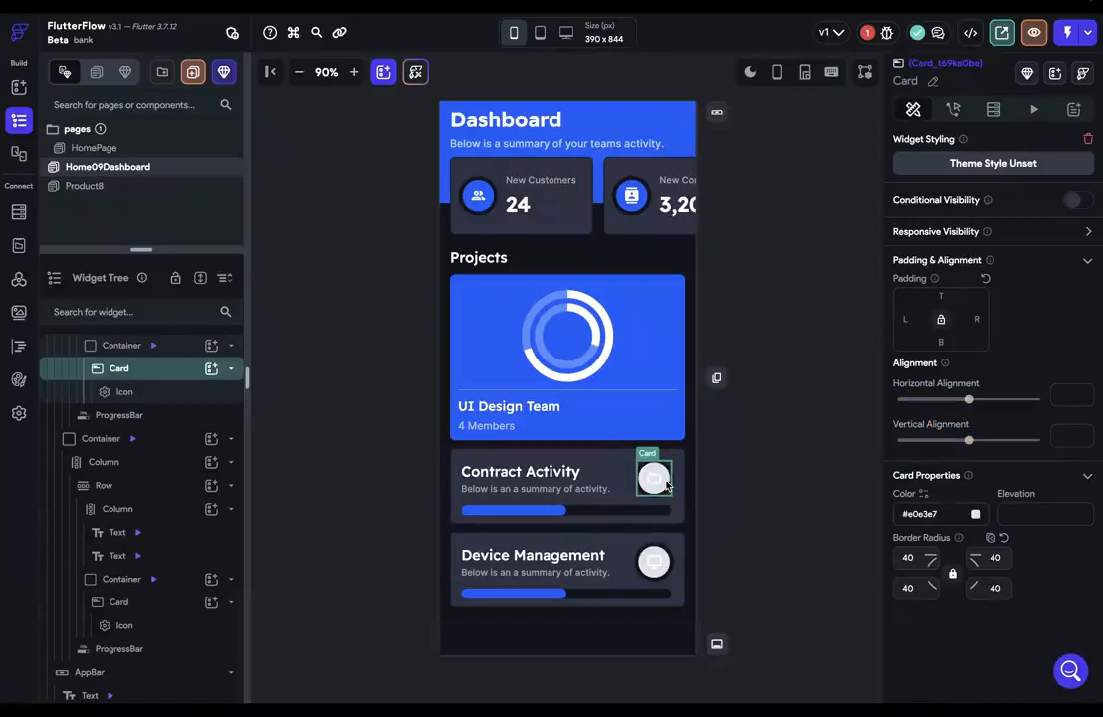
{"action": "left_click", "coordinate": [975, 514]}
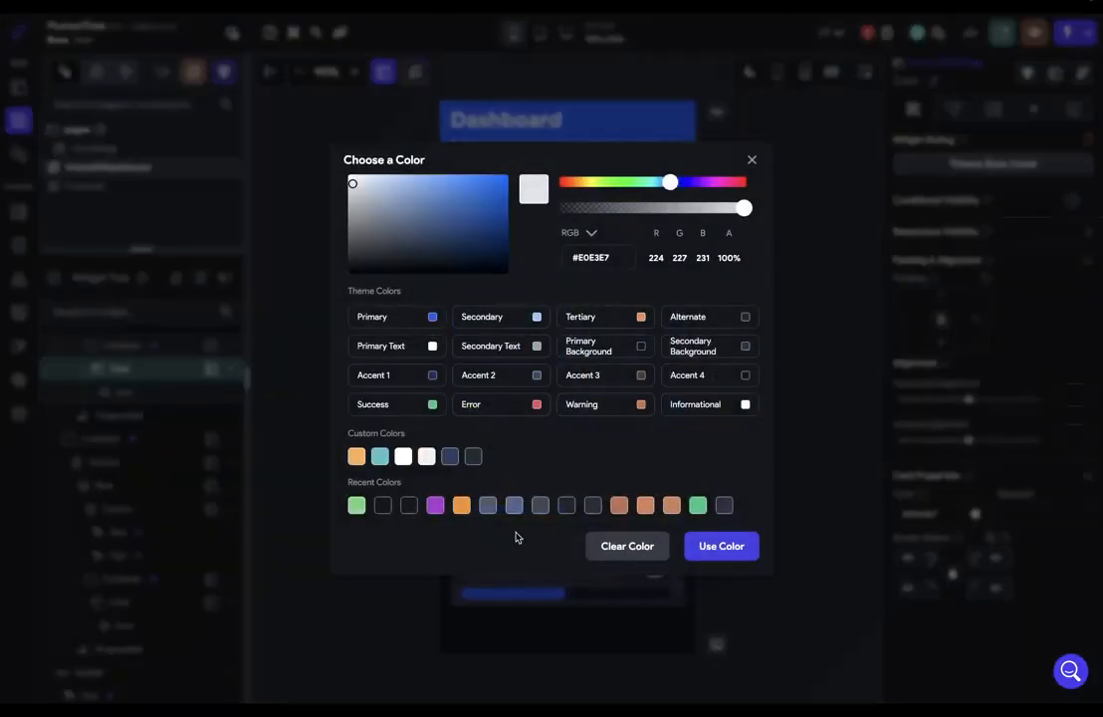
{"action": "left_click", "coordinate": [431, 318]}
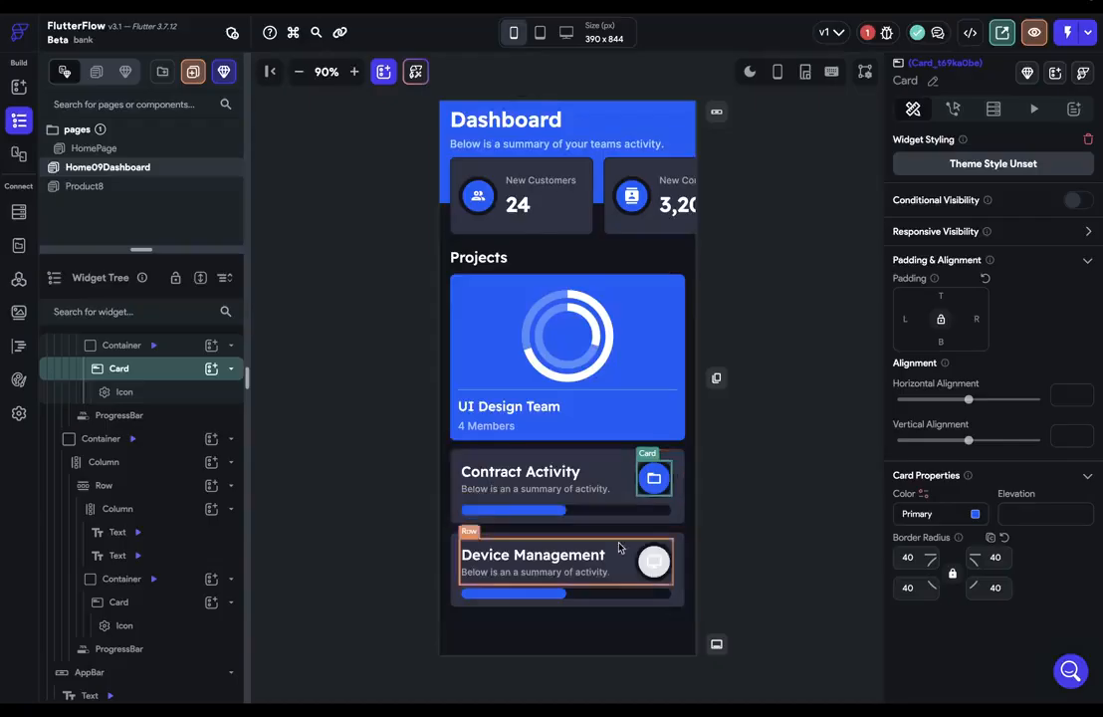
{"action": "left_click", "coordinate": [749, 558]}
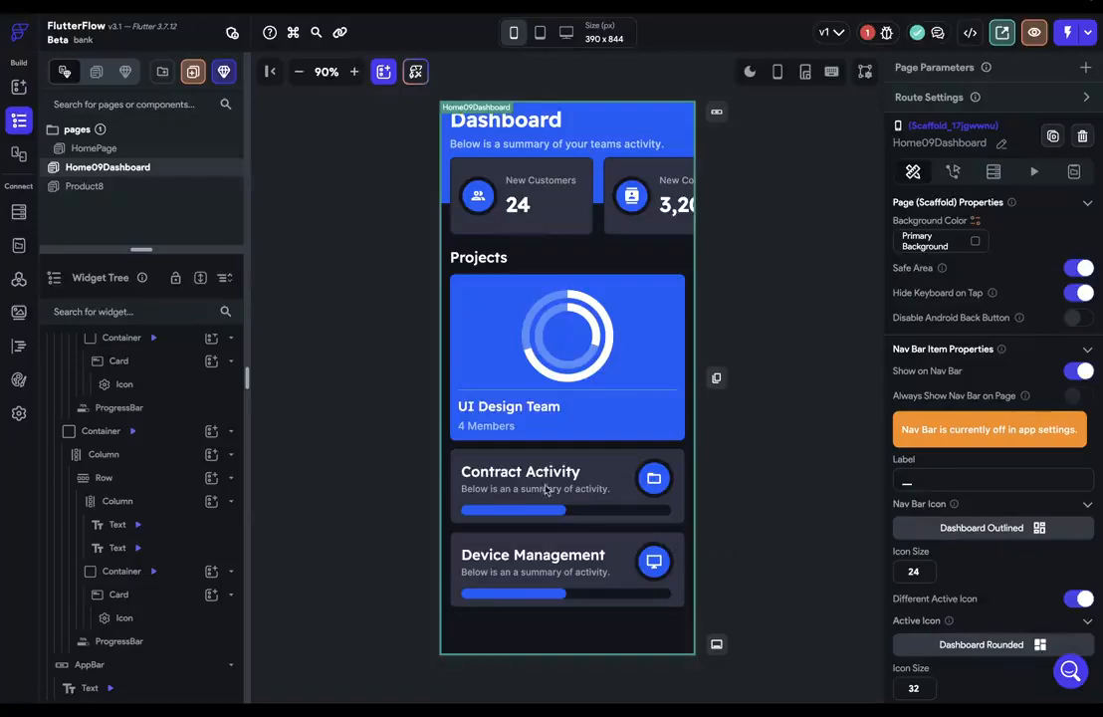
Preview the dark mode project colors on the Product8 page, leaving the theme colors as they are
{"action": "left_click", "coordinate": [19, 377]}
{"action": "left_click", "coordinate": [309, 159]}
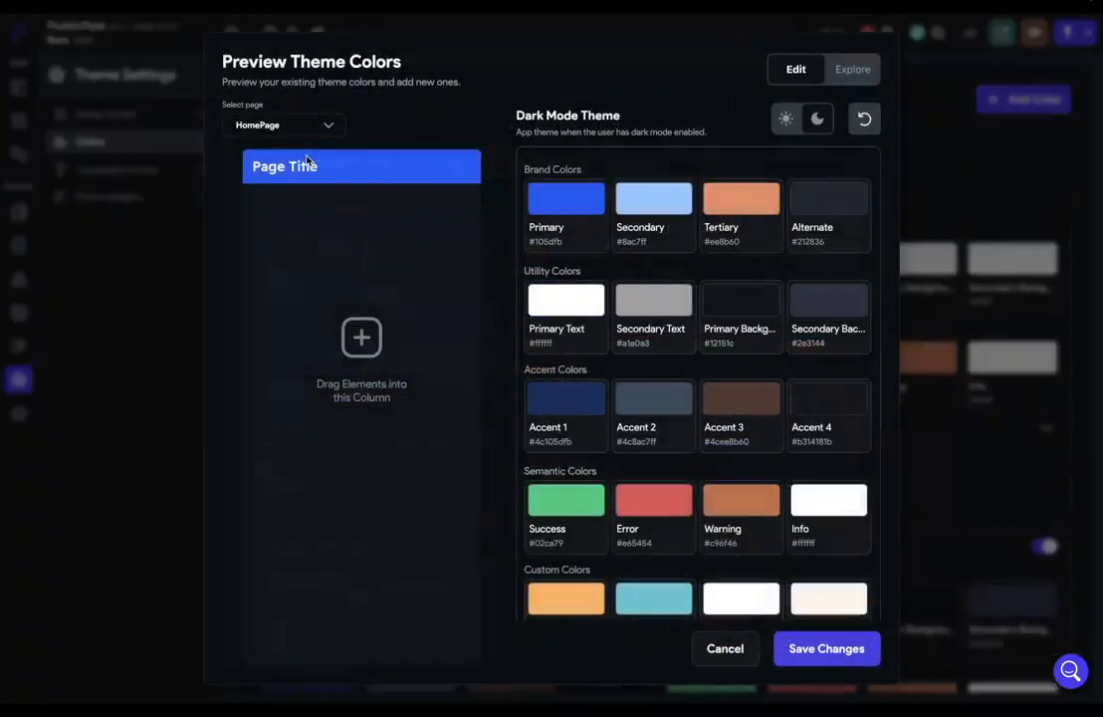
{"action": "left_click", "coordinate": [325, 127]}
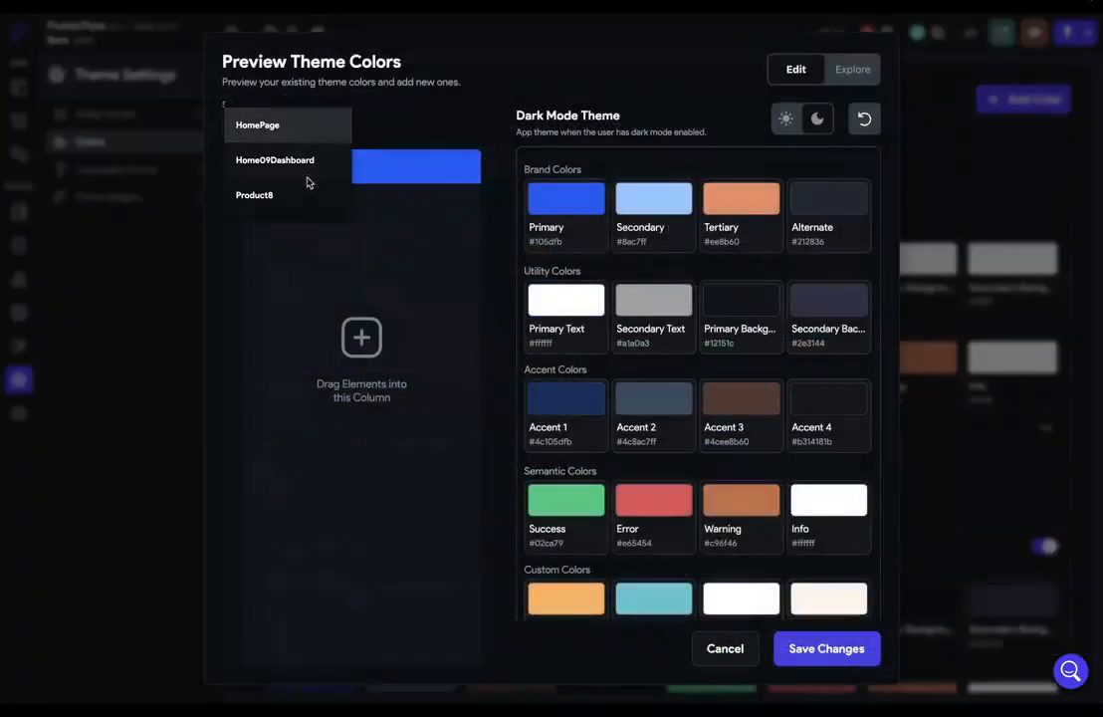
{"action": "left_click", "coordinate": [299, 189]}
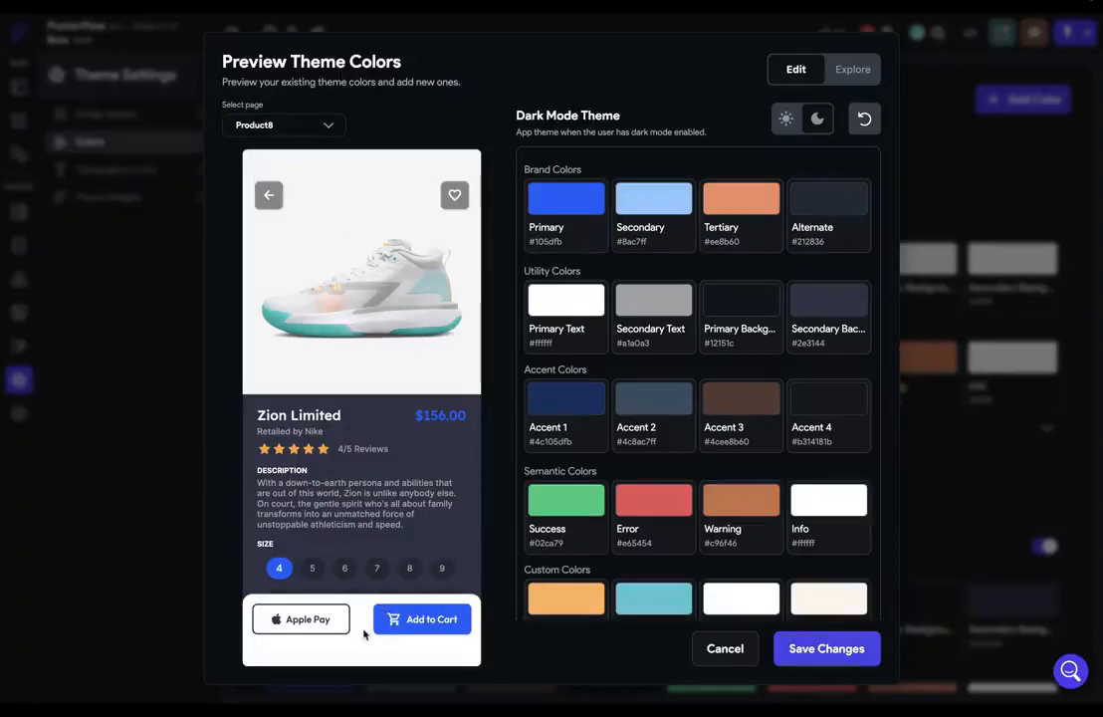
{"action": "left_click", "coordinate": [709, 643]}
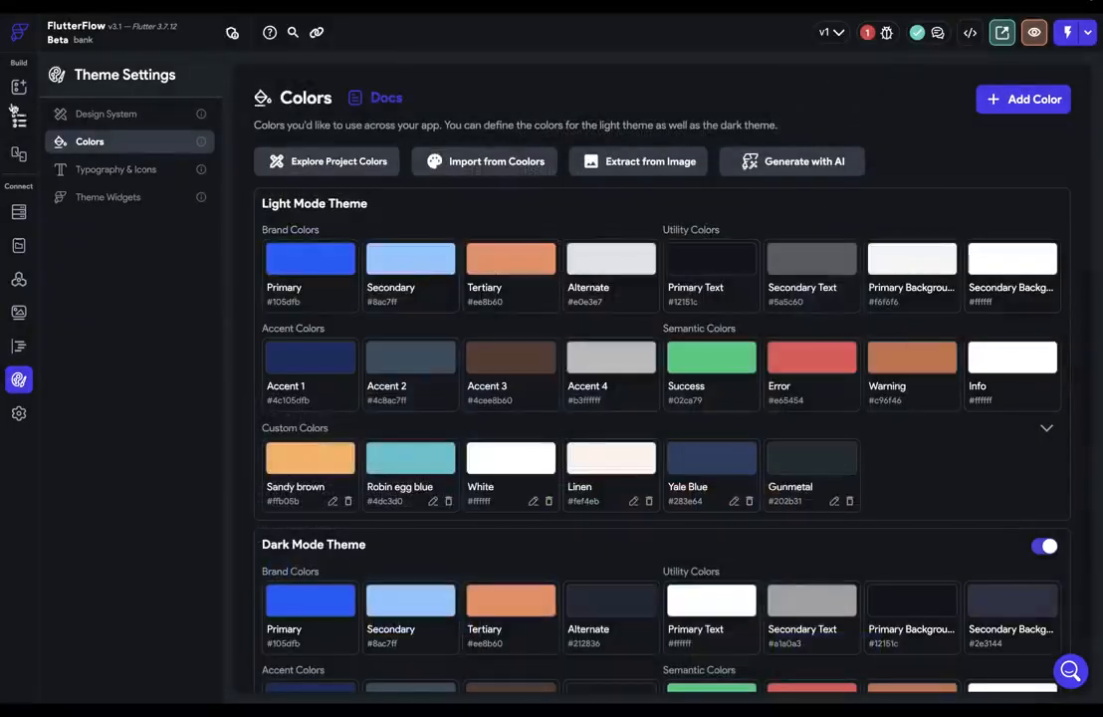
On the Product8 page, set the fill color of the bottomButtonArea container to Secondary Background
{"action": "left_click", "coordinate": [18, 120]}
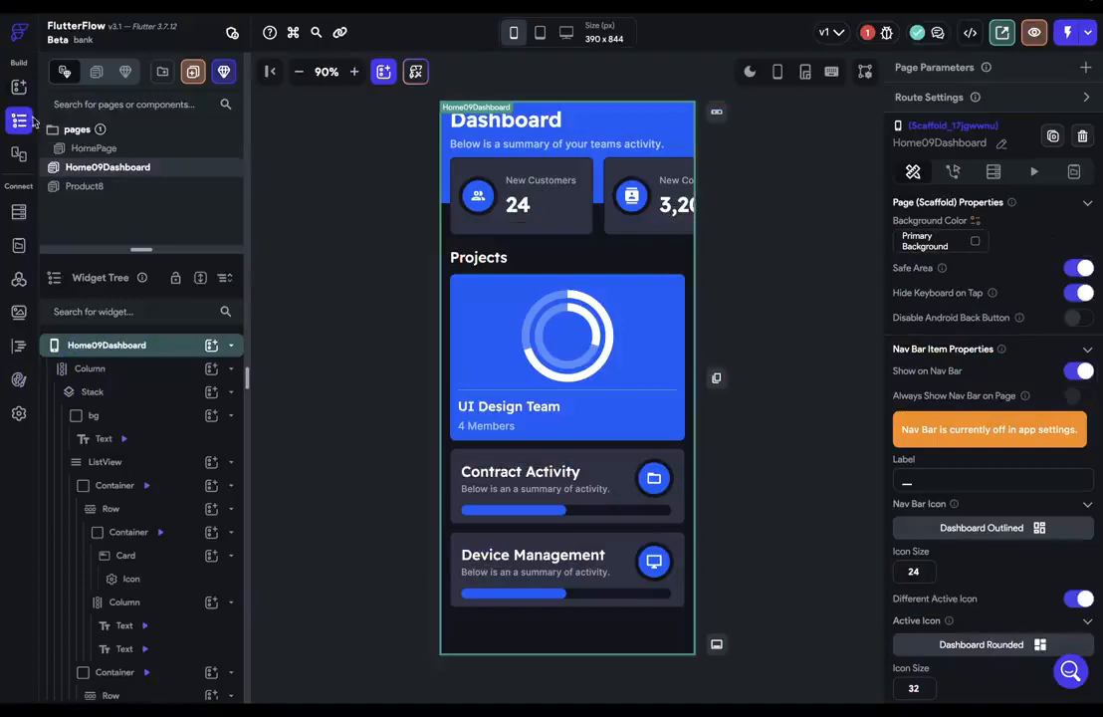
{"action": "left_click", "coordinate": [85, 185]}
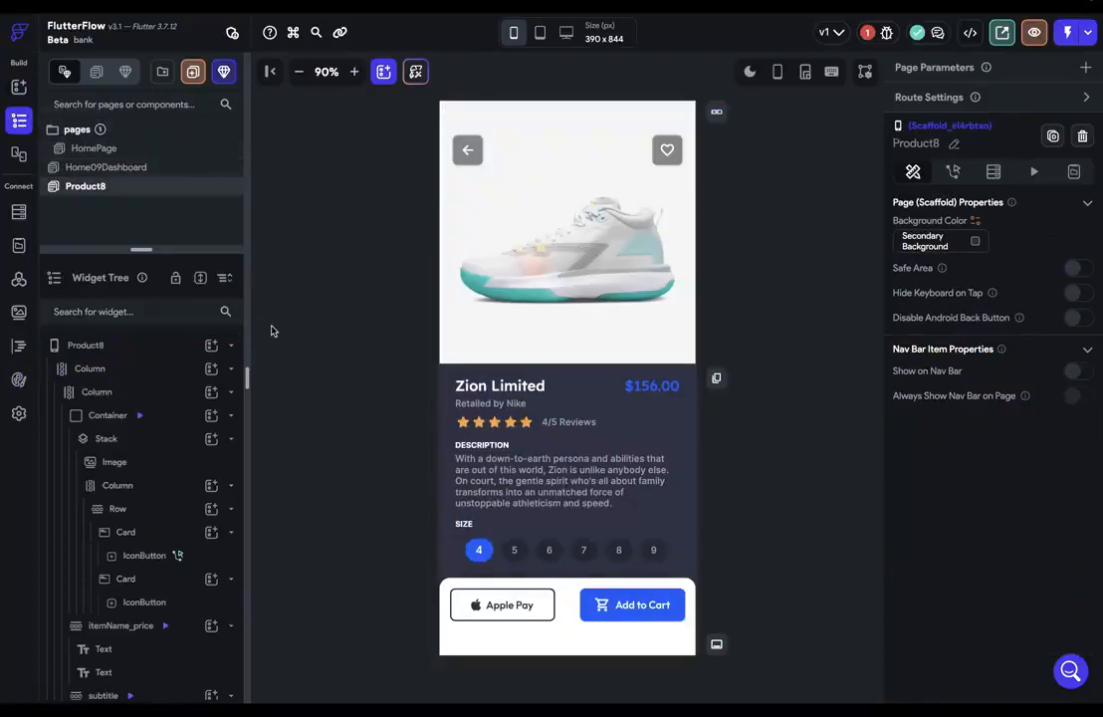
{"action": "left_click", "coordinate": [569, 642]}
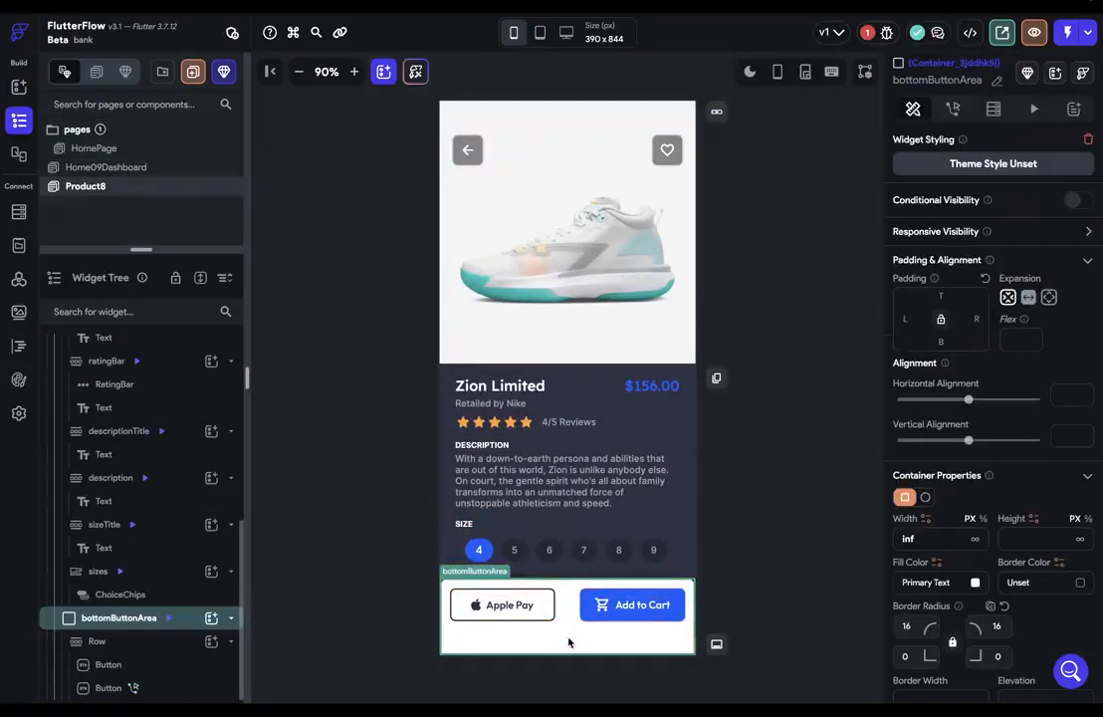
{"action": "left_click", "coordinate": [972, 585]}
{"action": "left_click", "coordinate": [748, 349]}
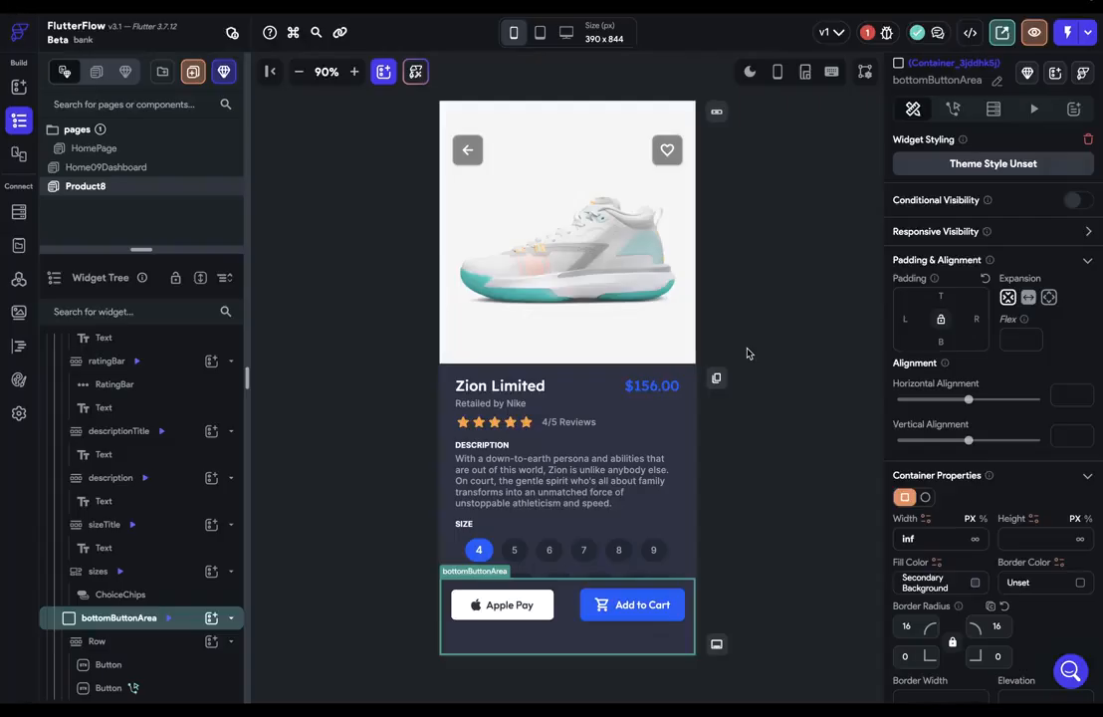
{"action": "left_click", "coordinate": [808, 547]}
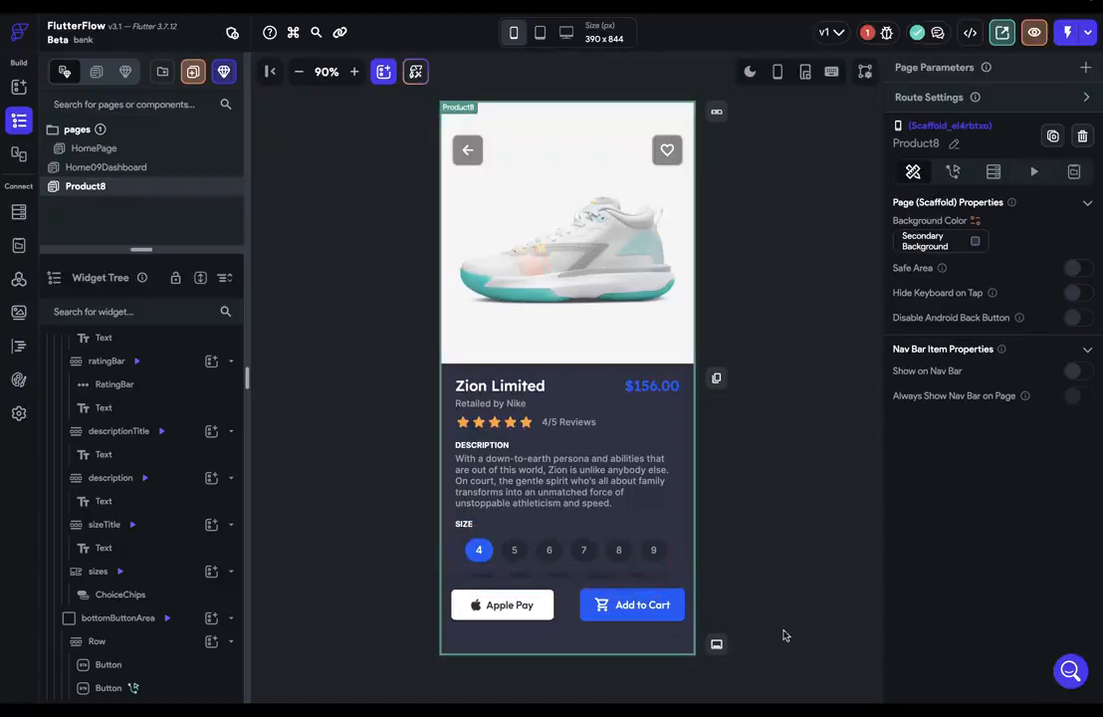
Create a blank page named brand
{"action": "left_click", "coordinate": [546, 643]}
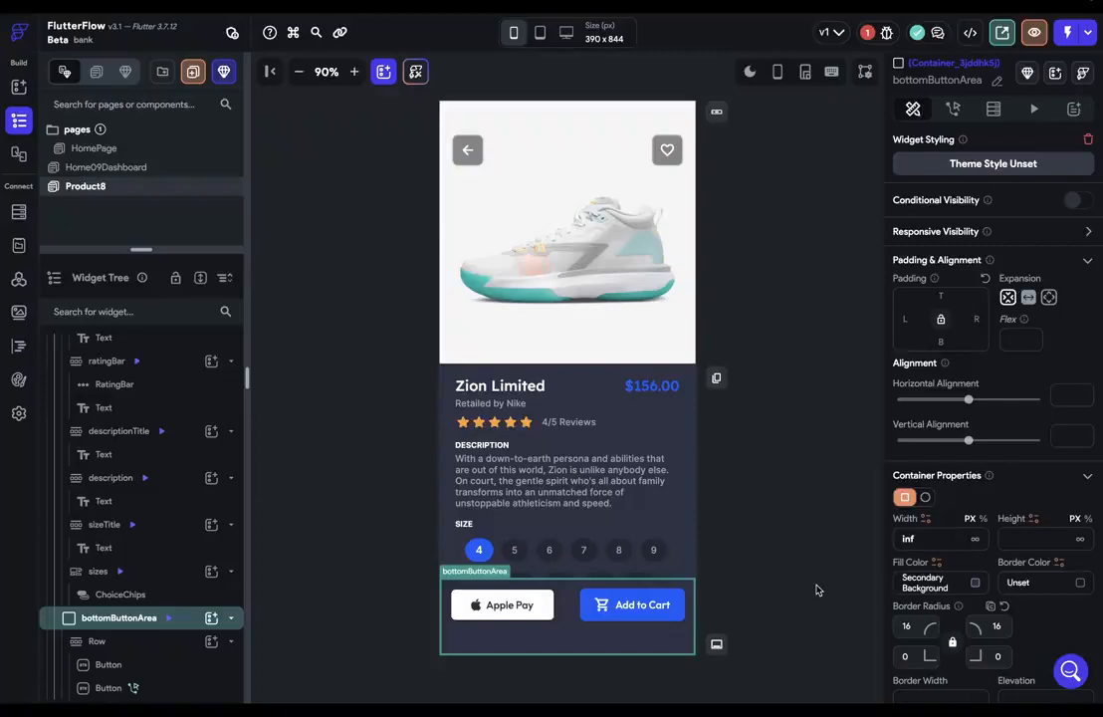
{"action": "left_click", "coordinate": [193, 72]}
{"action": "left_click", "coordinate": [296, 411]}
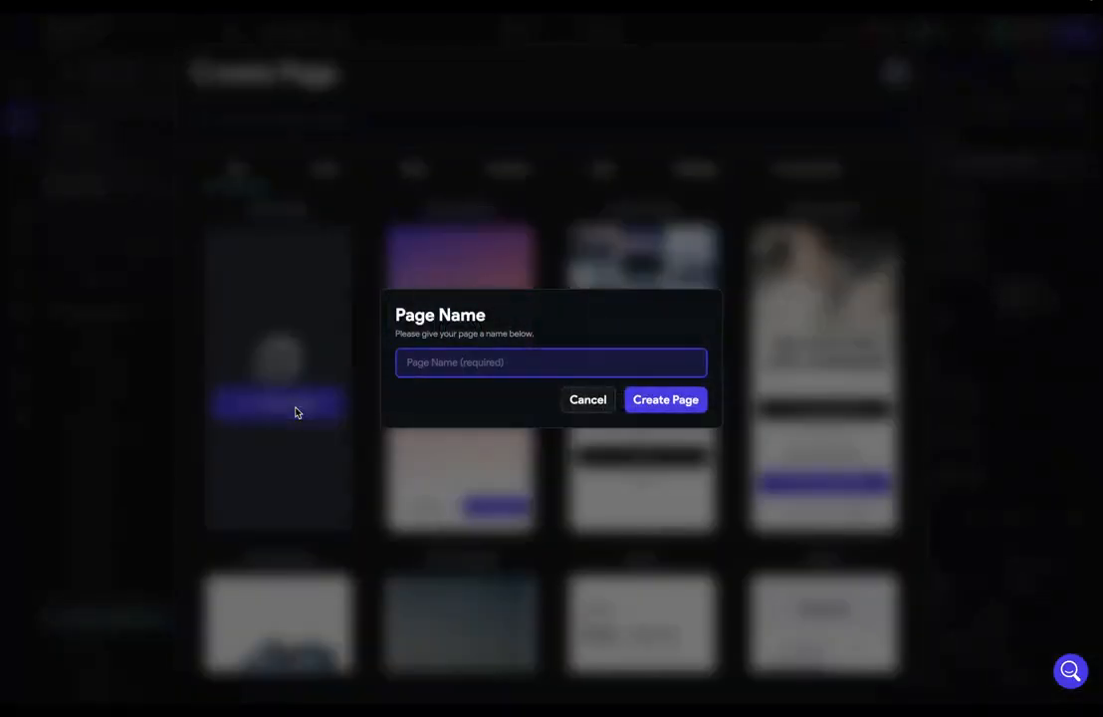
{"action": "type", "text": "brand"}
{"action": "key", "text": "Return"}
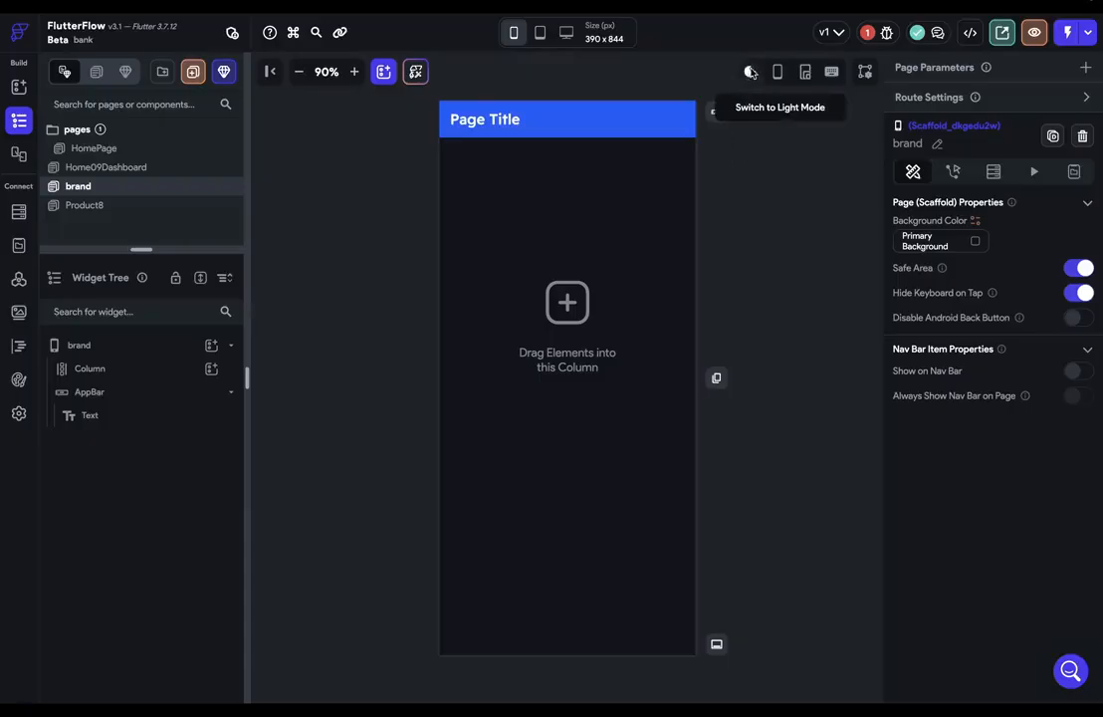
Switch the canvas to light mode and delete the brand page's AppBar
{"action": "left_click", "coordinate": [749, 71]}
{"action": "left_click", "coordinate": [666, 126]}
{"action": "key", "text": "Delete"}
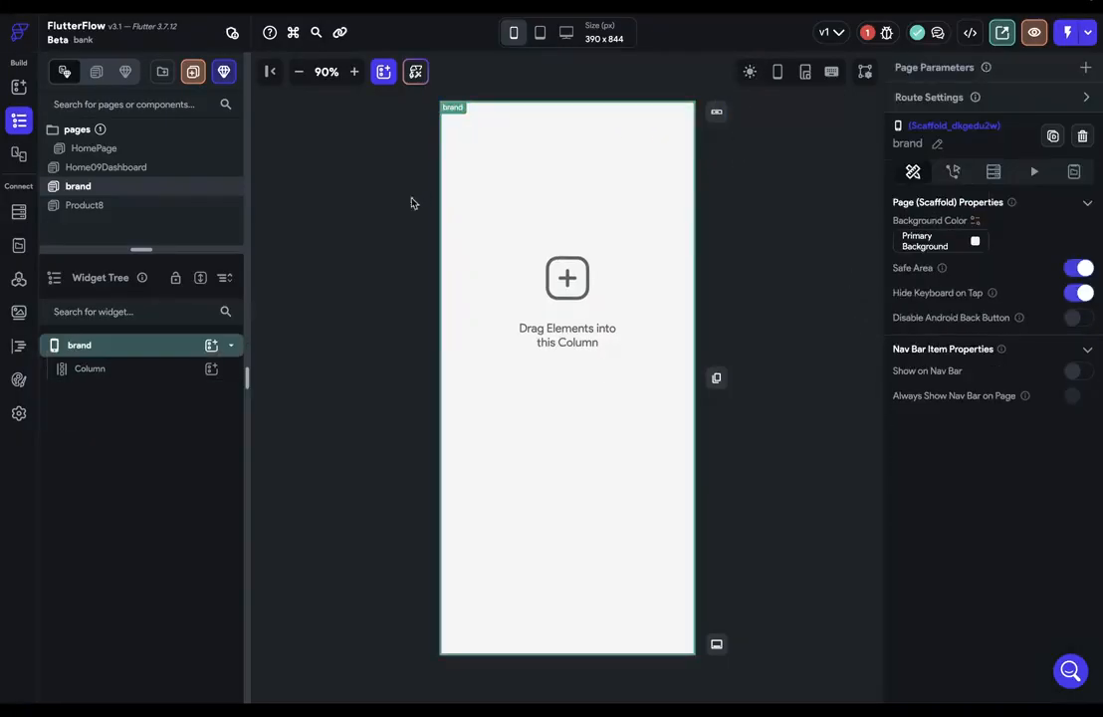
Add two fully expanded containers to the brand page's Column and set its cross axis alignment to stretch
{"action": "left_click", "coordinate": [211, 368]}
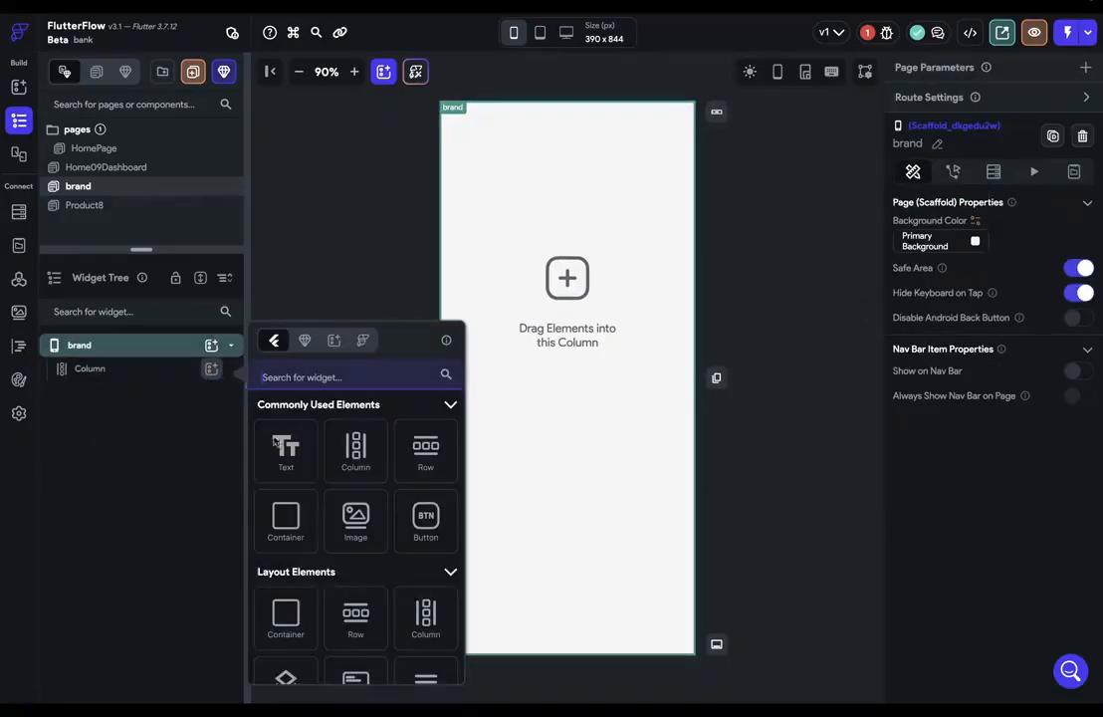
{"action": "left_click", "coordinate": [285, 517]}
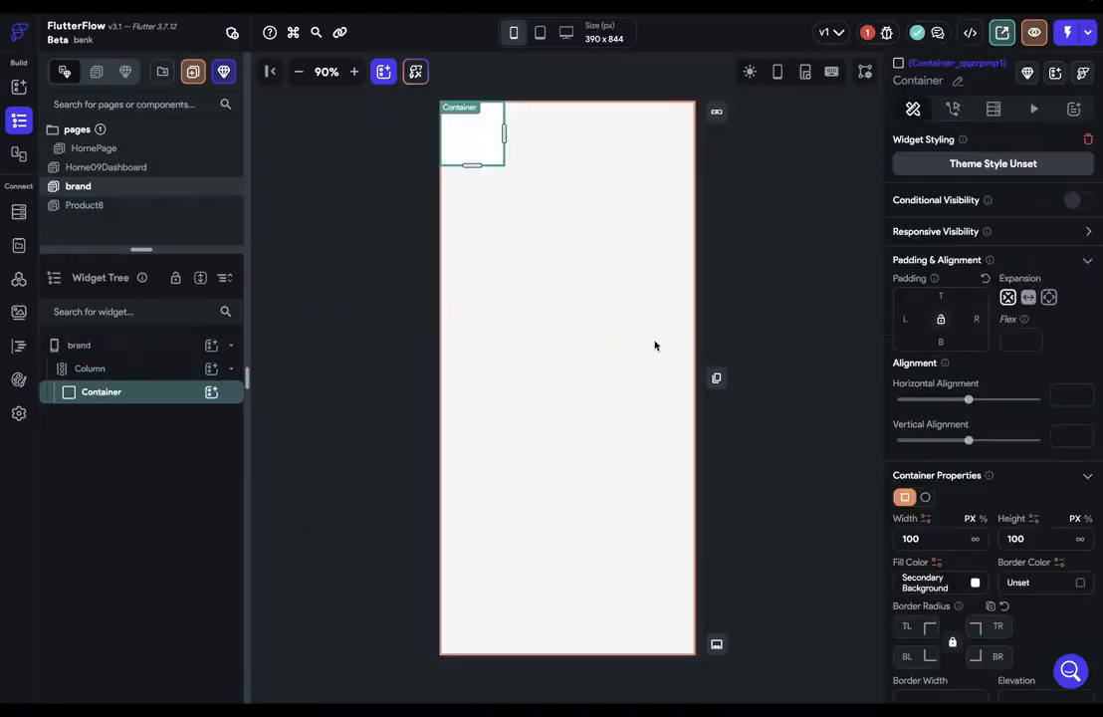
{"action": "left_click", "coordinate": [1049, 297]}
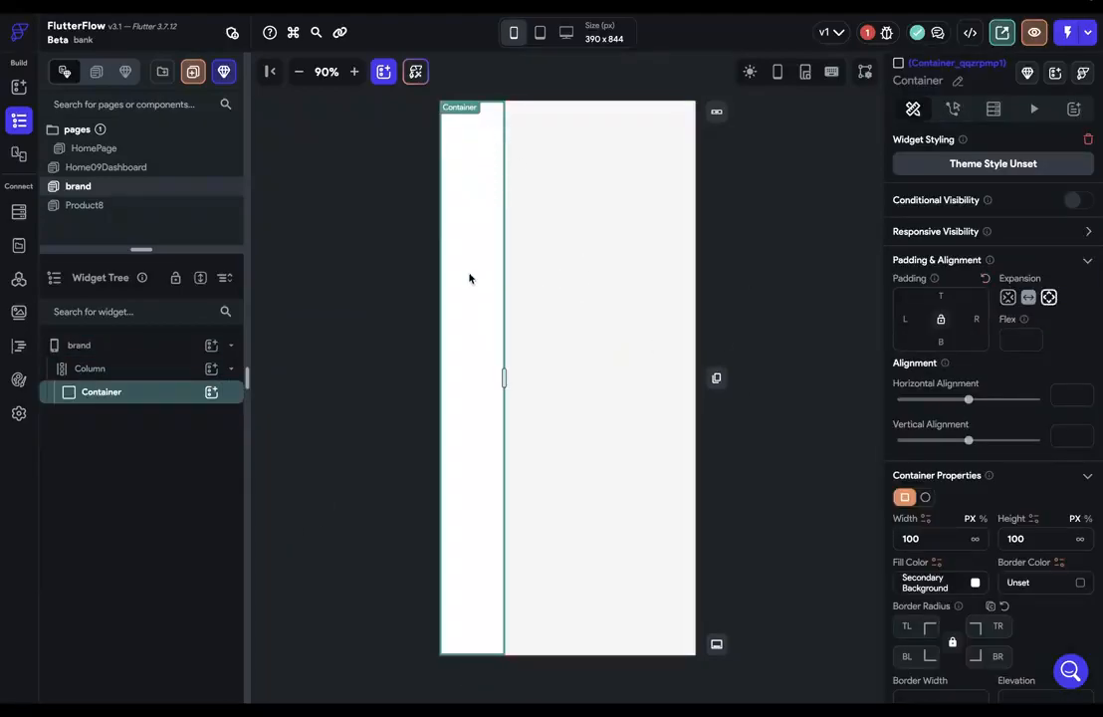
{"action": "left_click", "coordinate": [160, 372]}
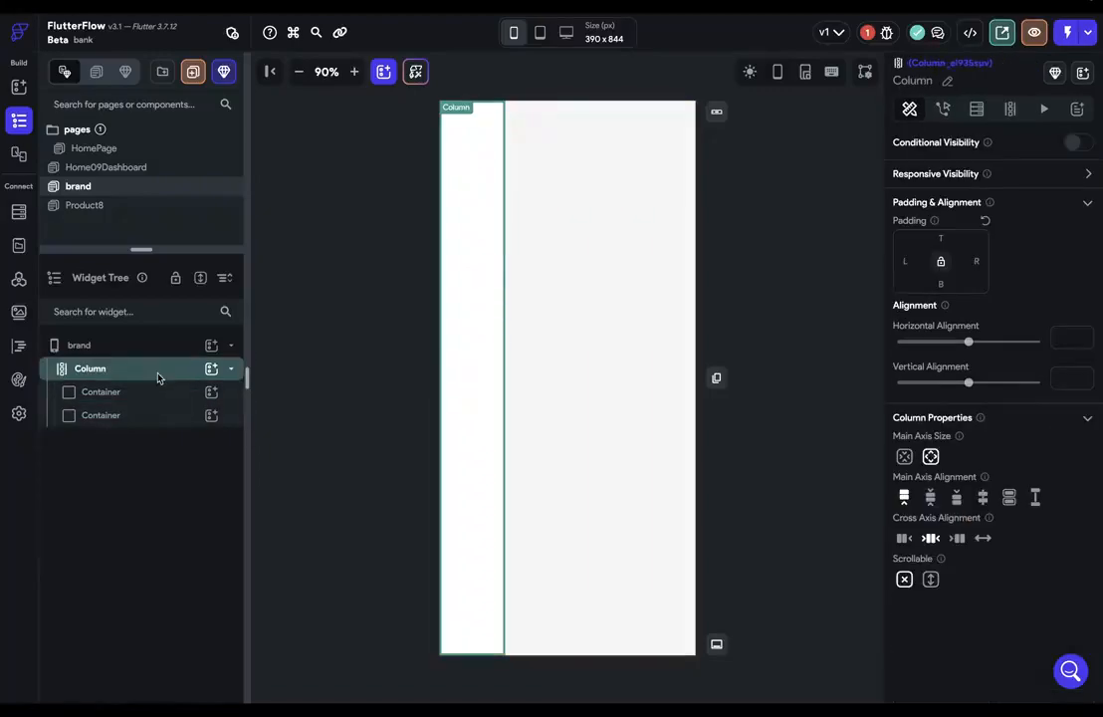
{"action": "left_click", "coordinate": [983, 538]}
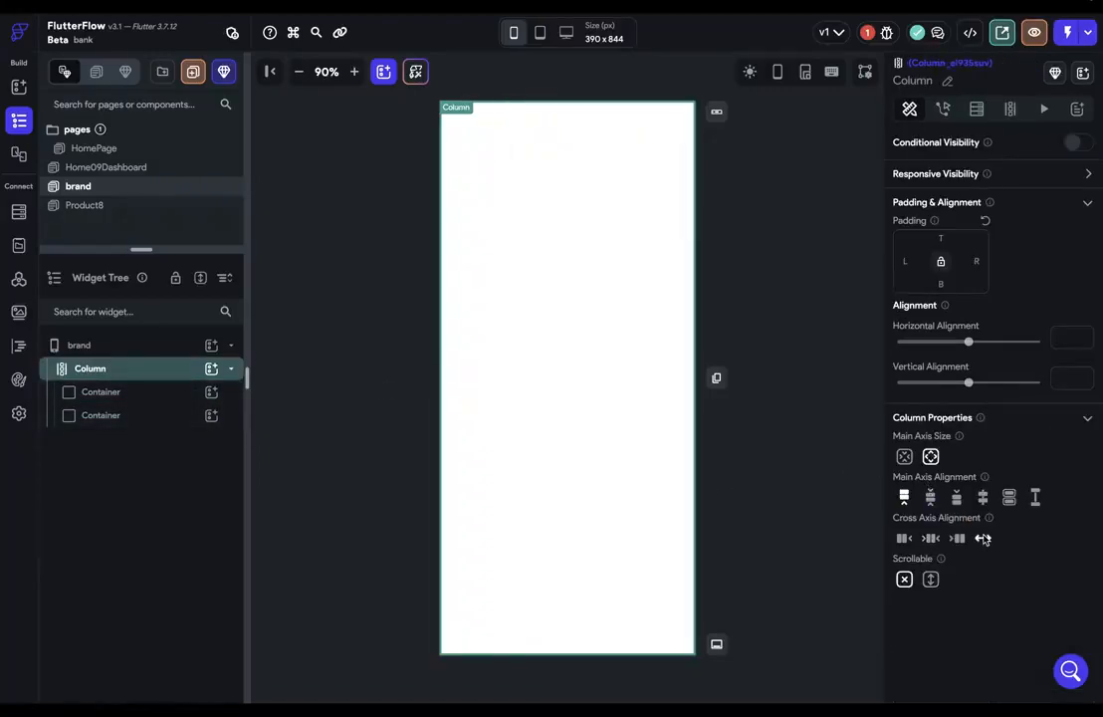
Set the lower container's fill color to the theme's Primary Text color
{"action": "left_click", "coordinate": [538, 263]}
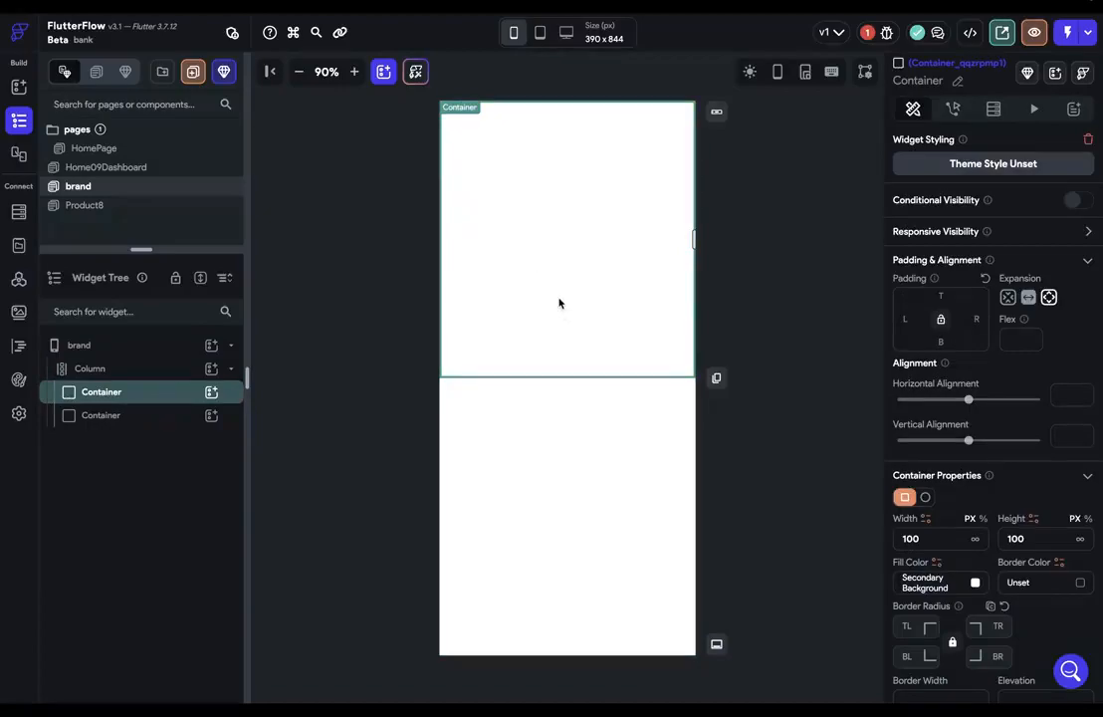
{"action": "left_click", "coordinate": [585, 450]}
{"action": "left_click", "coordinate": [975, 584]}
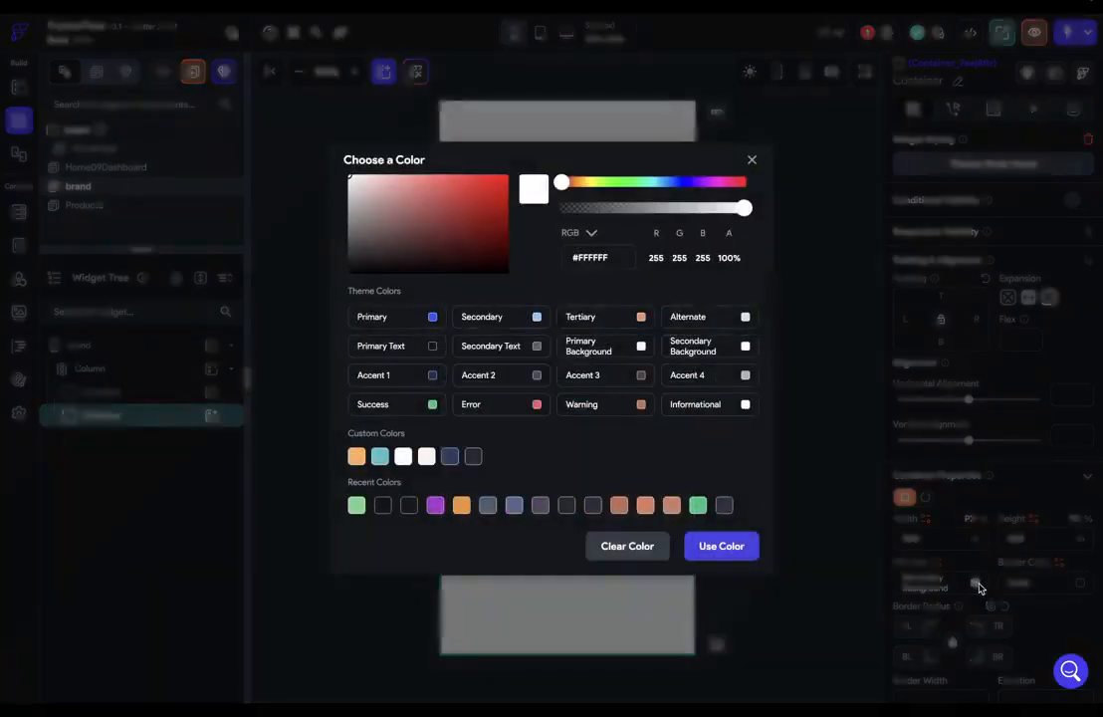
{"action": "left_click", "coordinate": [432, 349]}
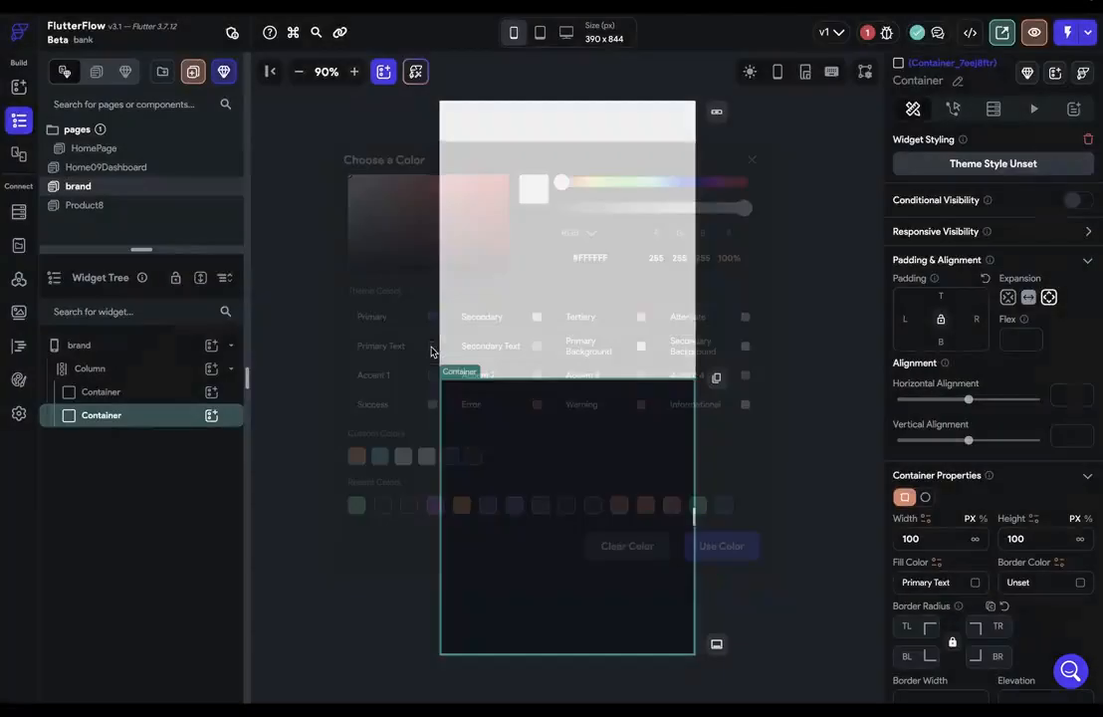
Add a container inside the brand page's upper container and set its horizontal alignment to 0
{"action": "left_click", "coordinate": [243, 390]}
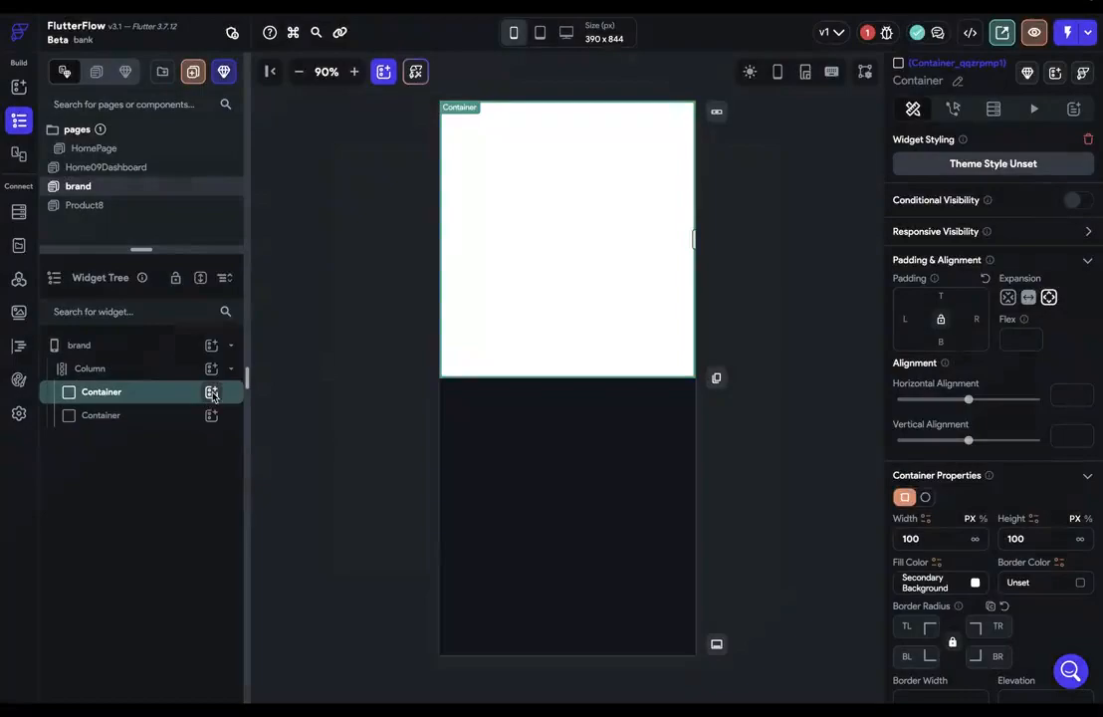
{"action": "left_click", "coordinate": [211, 391]}
{"action": "left_click", "coordinate": [287, 537]}
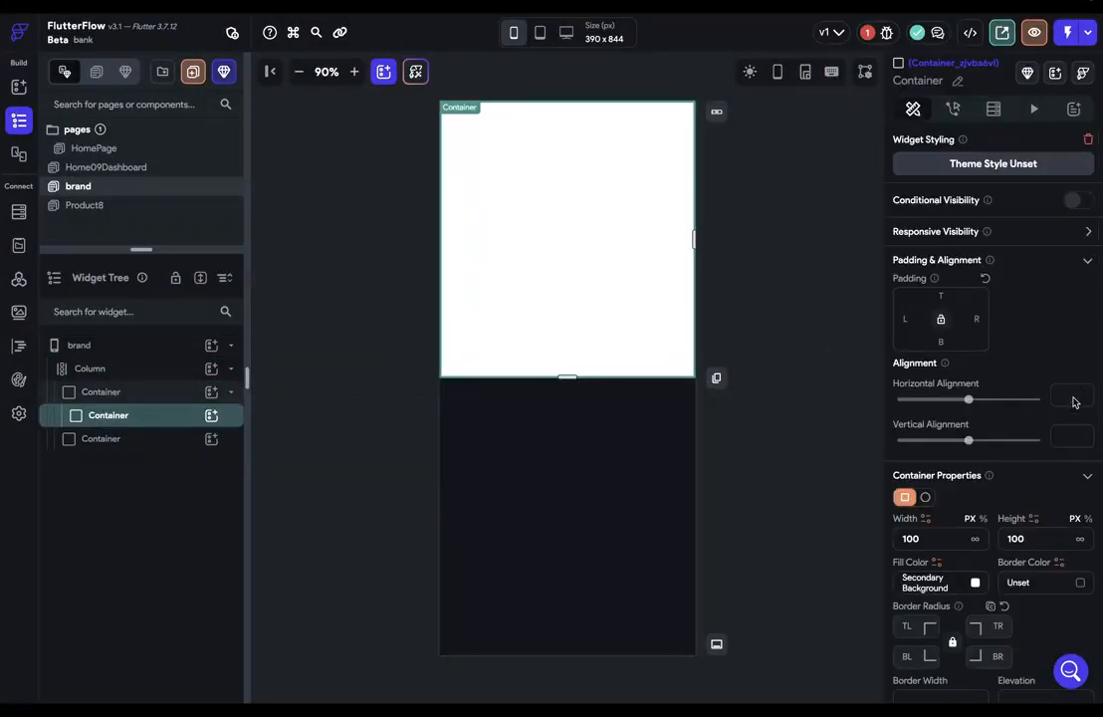
{"action": "type", "text": "0"}
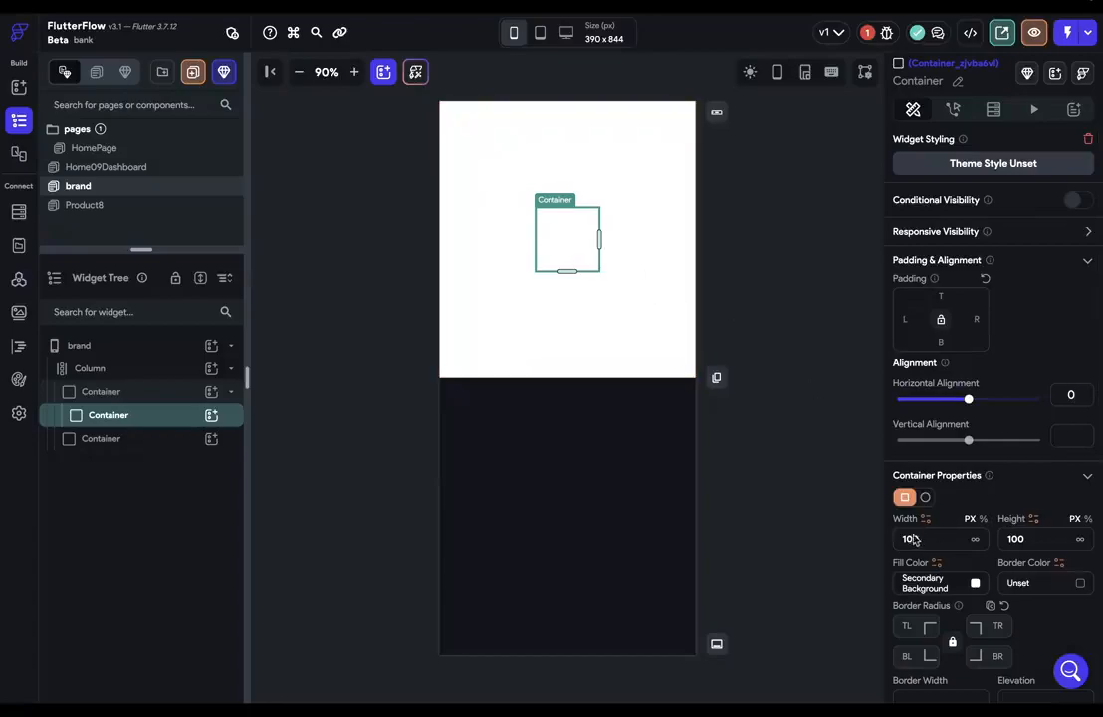
Make the nested container a circle with a diameter of 200 px and fill it with the theme's Tertiary color
{"action": "left_click", "coordinate": [925, 496]}
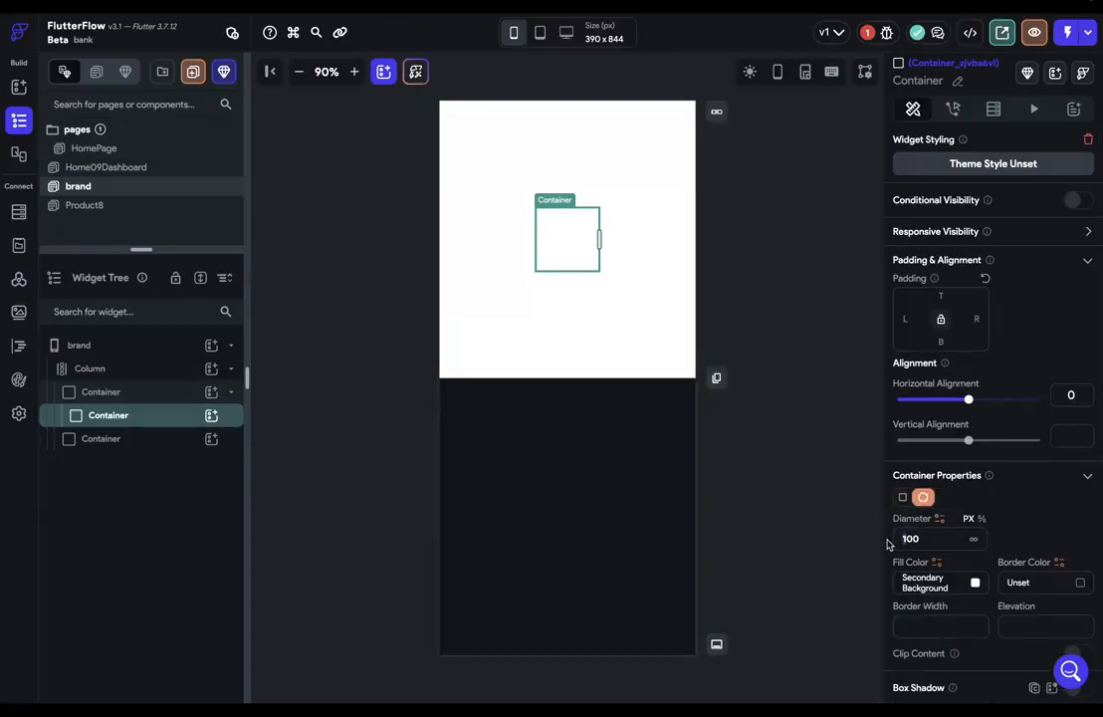
{"action": "type", "text": "2"}
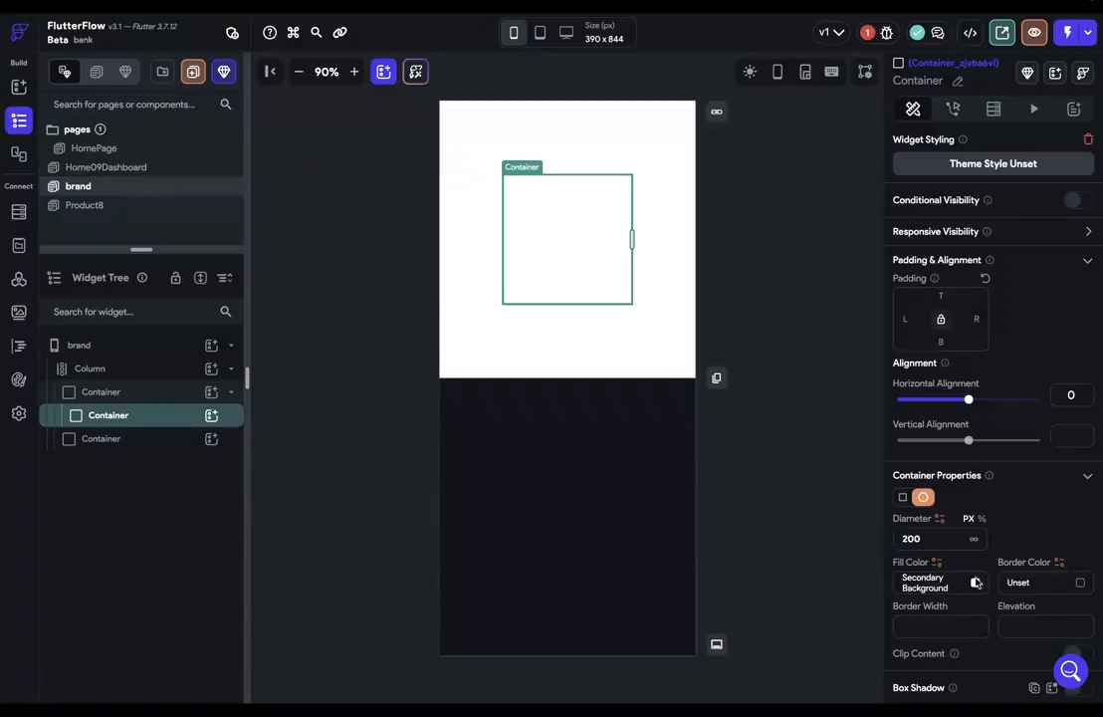
{"action": "left_click", "coordinate": [976, 583]}
{"action": "left_click", "coordinate": [640, 318]}
Copy the Tertiary circle and paste it into the lower dark container
{"action": "key", "text": "ctrl+c"}
{"action": "left_click", "coordinate": [583, 475]}
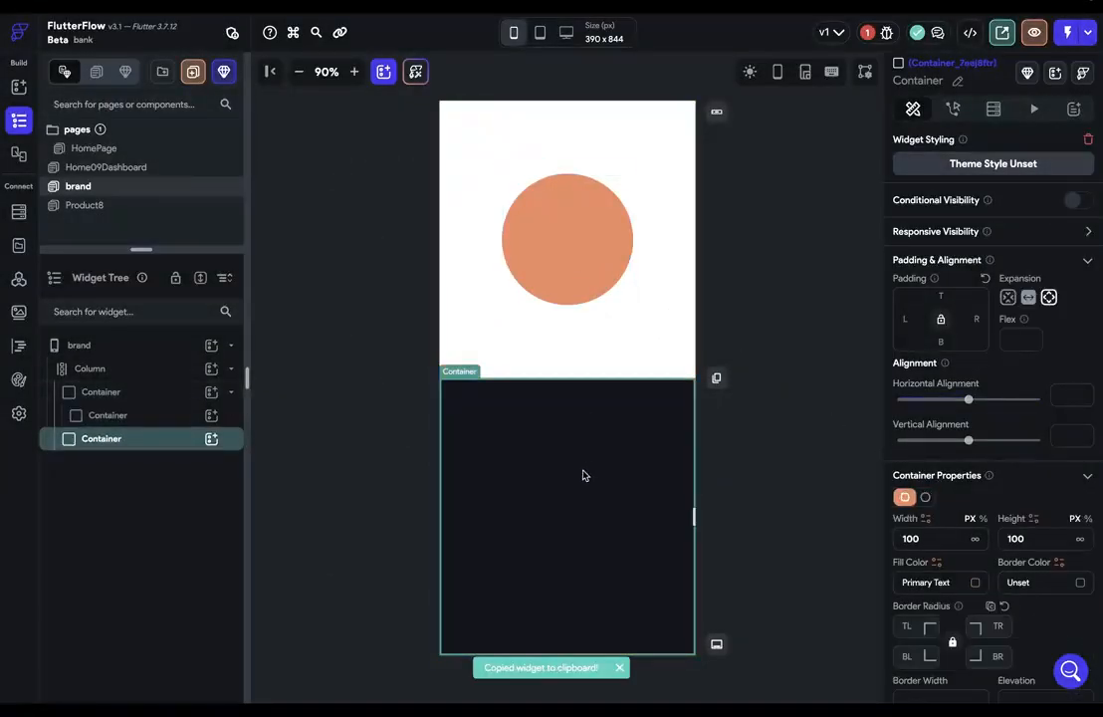
{"action": "key", "text": "ctrl+v"}
{"action": "left_click", "coordinate": [758, 474]}
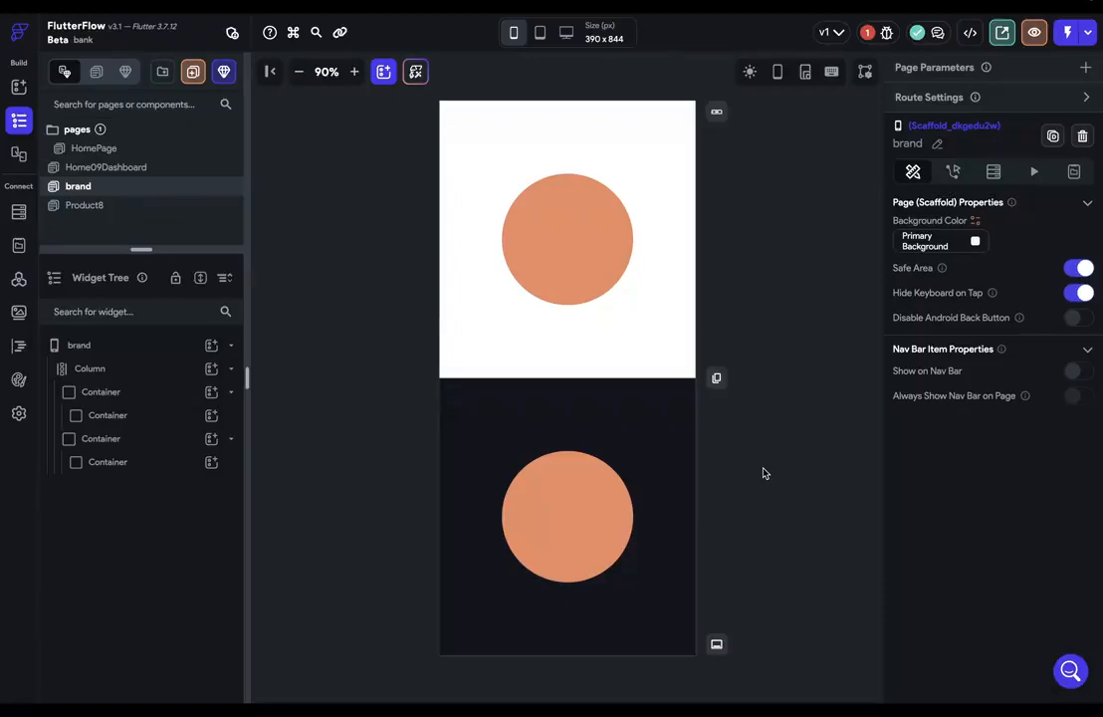
Inspect the upper circle's fill color in HSL values without changing the color
{"action": "left_click", "coordinate": [574, 234]}
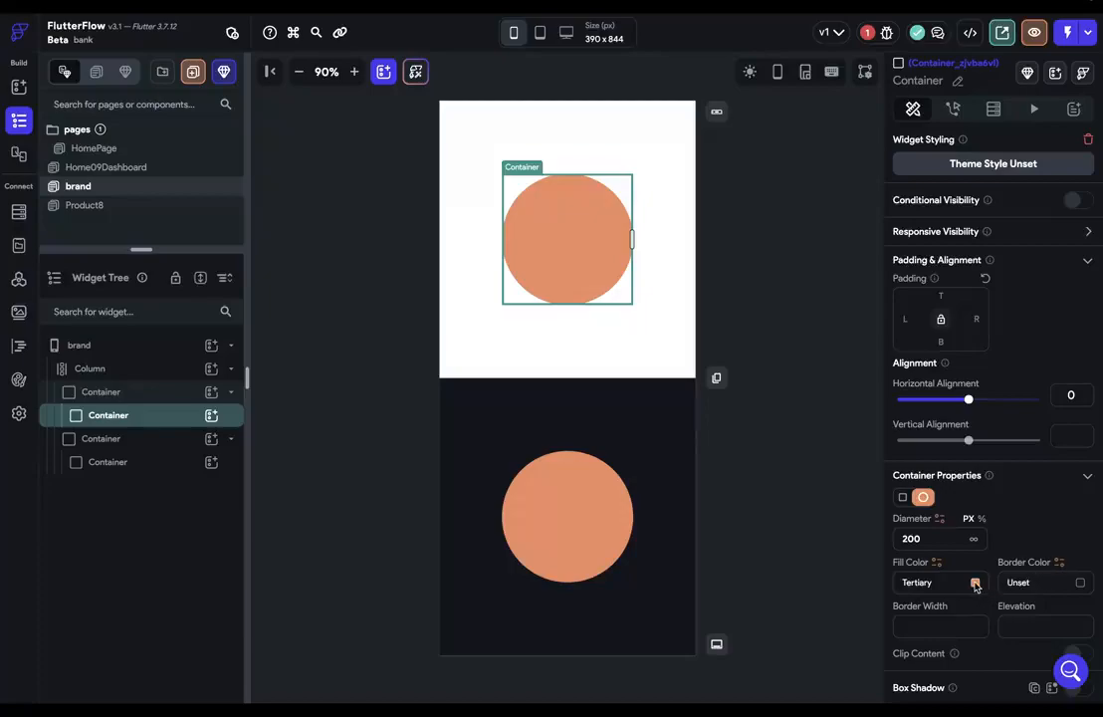
{"action": "left_click", "coordinate": [976, 584]}
{"action": "left_click", "coordinate": [586, 233]}
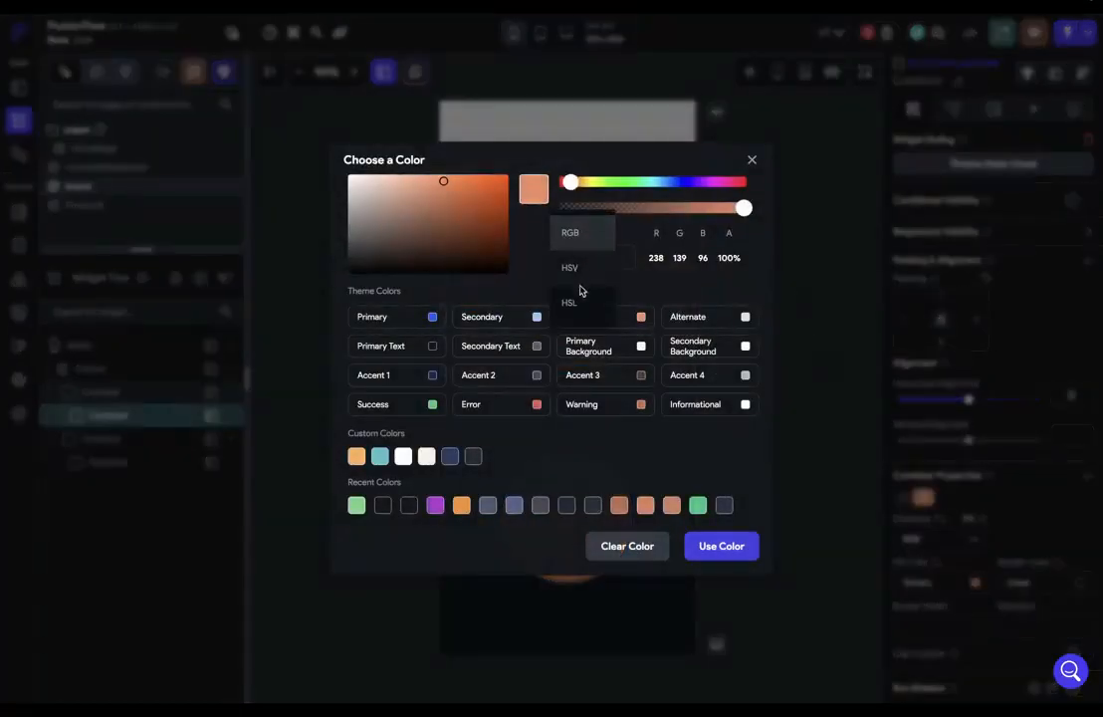
{"action": "left_click", "coordinate": [574, 301]}
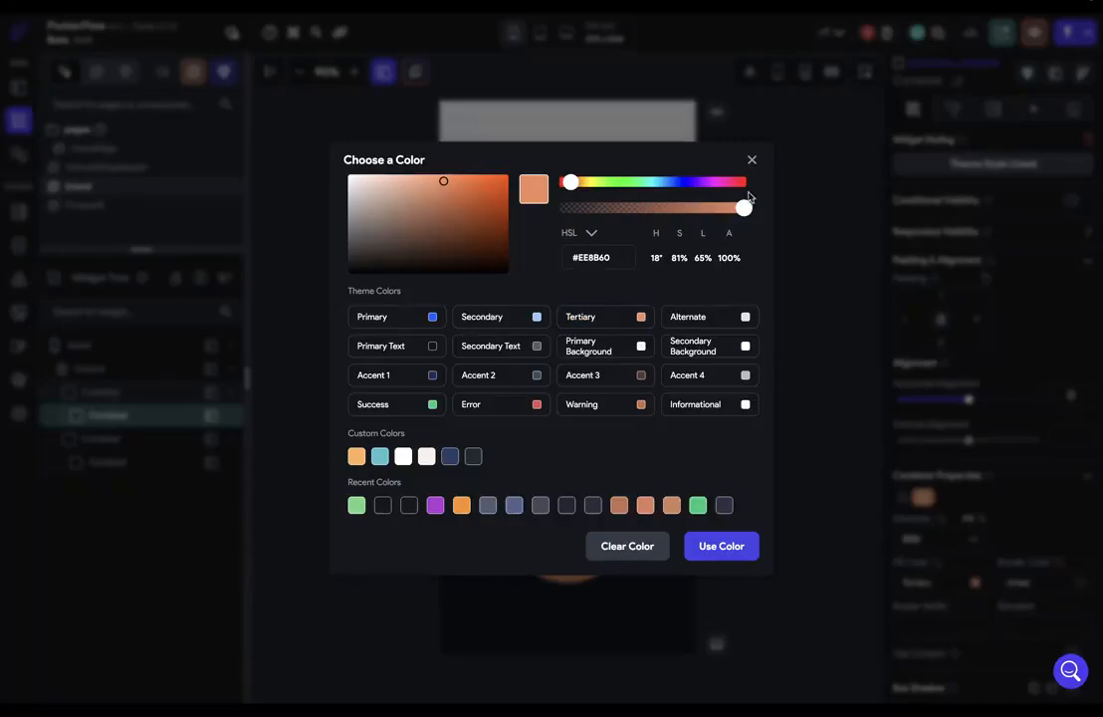
{"action": "left_click", "coordinate": [752, 160]}
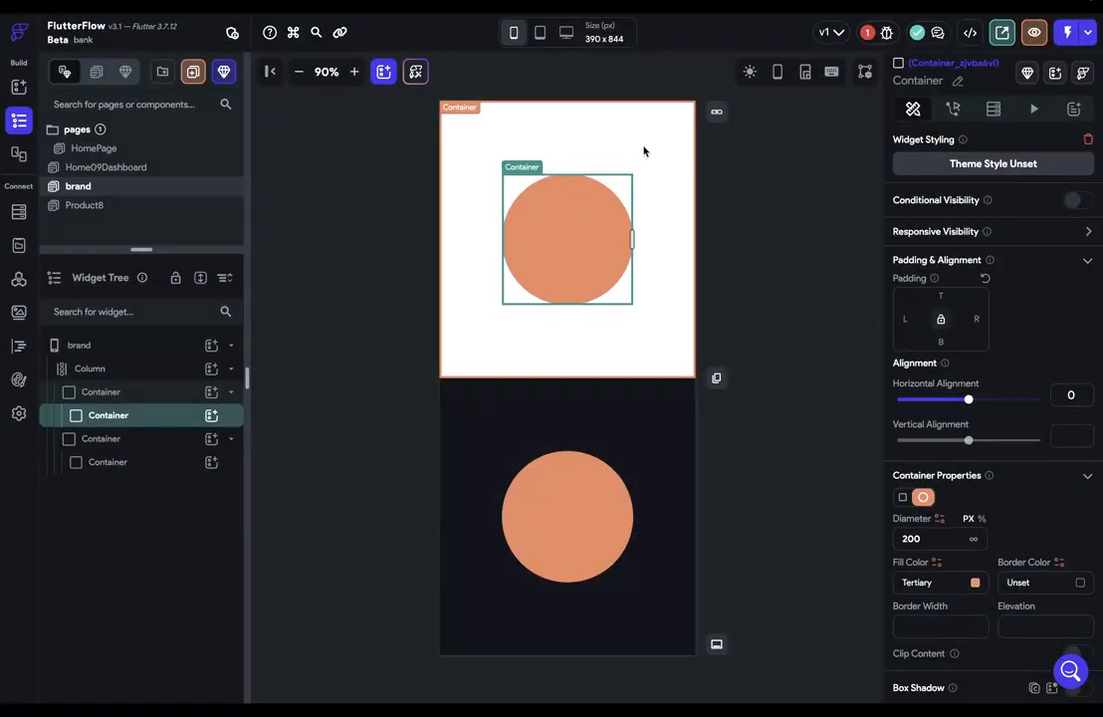
Darken the lower circle's fill color slightly to #d17854
{"action": "left_click", "coordinate": [582, 501]}
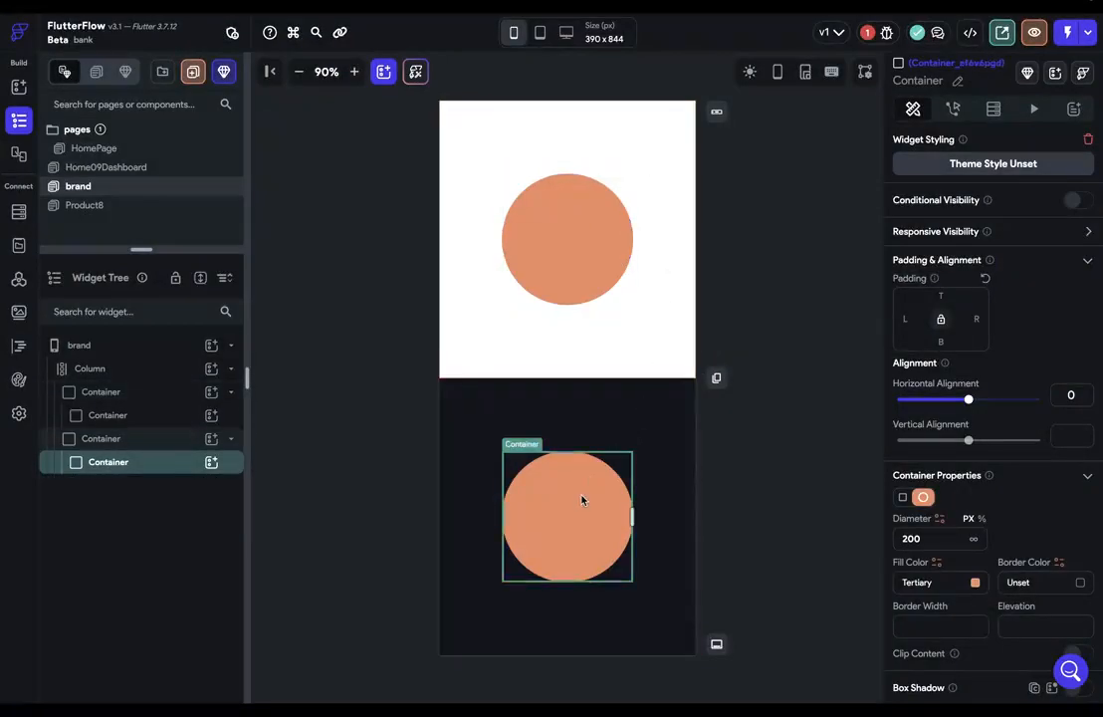
{"action": "left_click", "coordinate": [666, 451]}
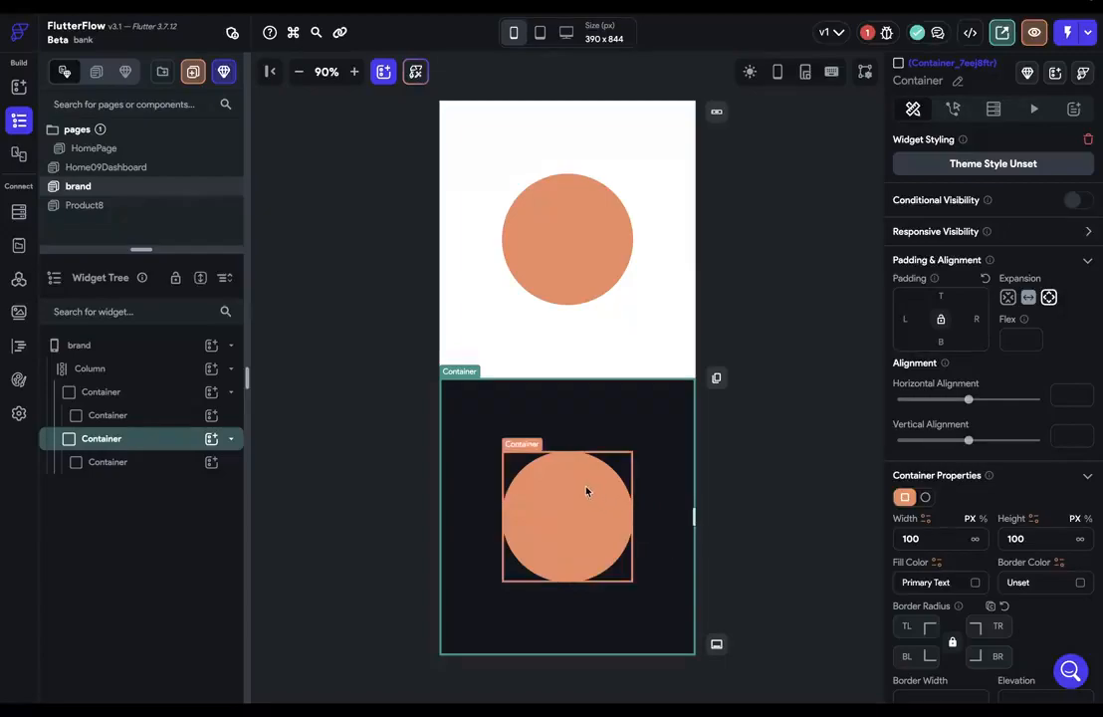
{"action": "left_click", "coordinate": [564, 501]}
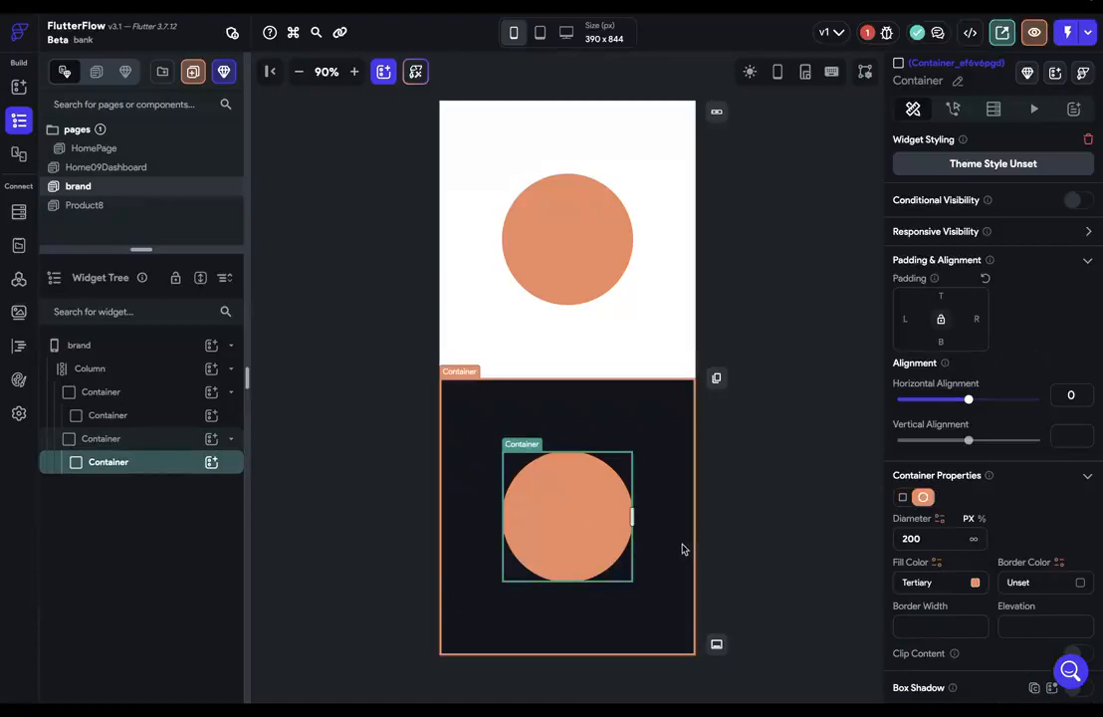
{"action": "left_click", "coordinate": [977, 586]}
{"action": "left_click_drag", "start_coordinate": [444, 183], "coordinate": [446, 194]}
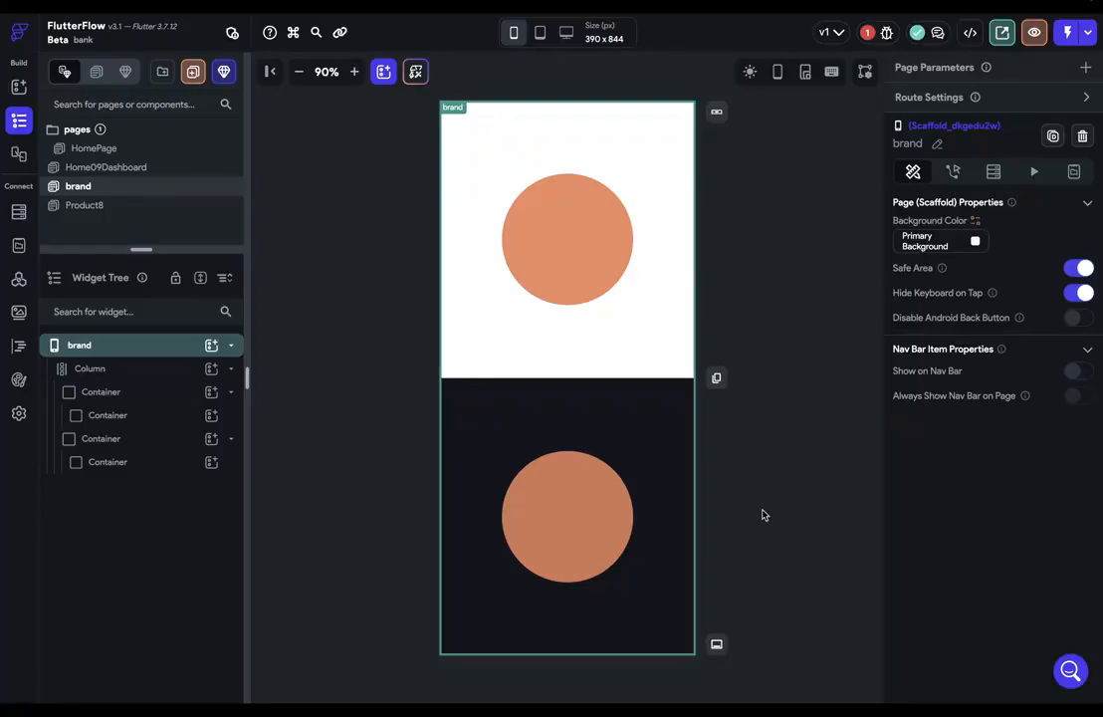
Copy the hex code #D17854 from the lower circle's fill color
{"action": "left_click", "coordinate": [575, 492]}
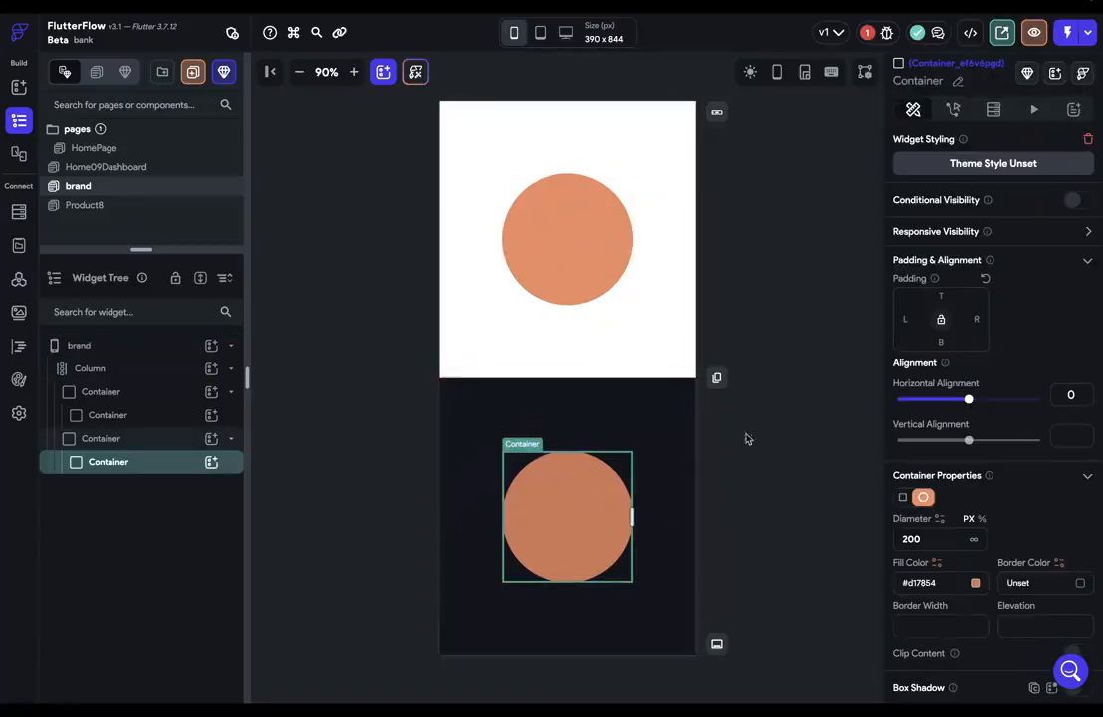
{"action": "left_click", "coordinate": [975, 584]}
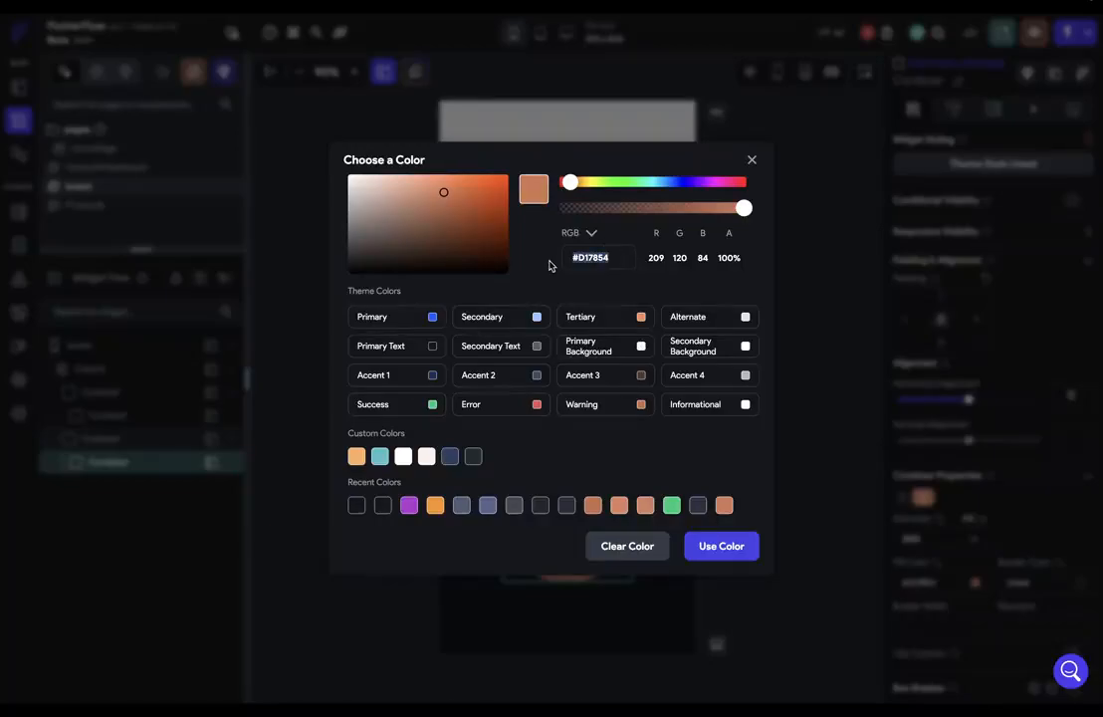
{"action": "key", "text": "Escape"}
Set the Tertiary color of the Dark Mode Theme to #D17854 in the theme color settings
{"action": "left_click", "coordinate": [18, 380]}
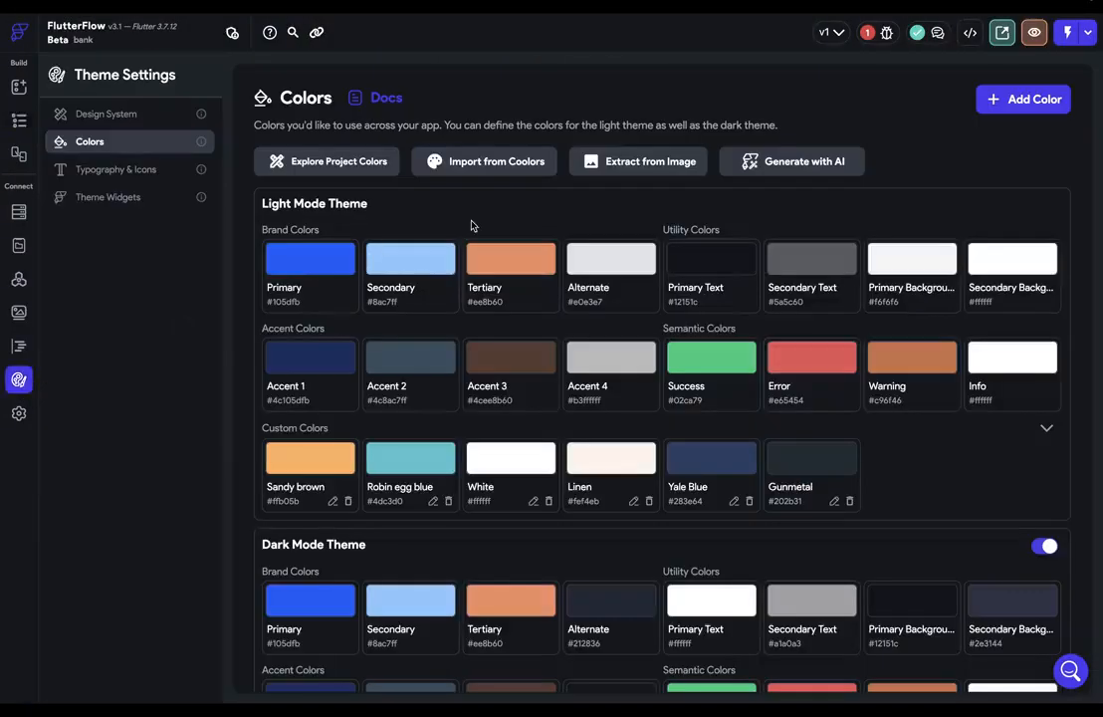
{"action": "scroll", "coordinate": [470, 222], "scroll_direction": "down", "scroll_amount": 3}
{"action": "left_click", "coordinate": [516, 439]}
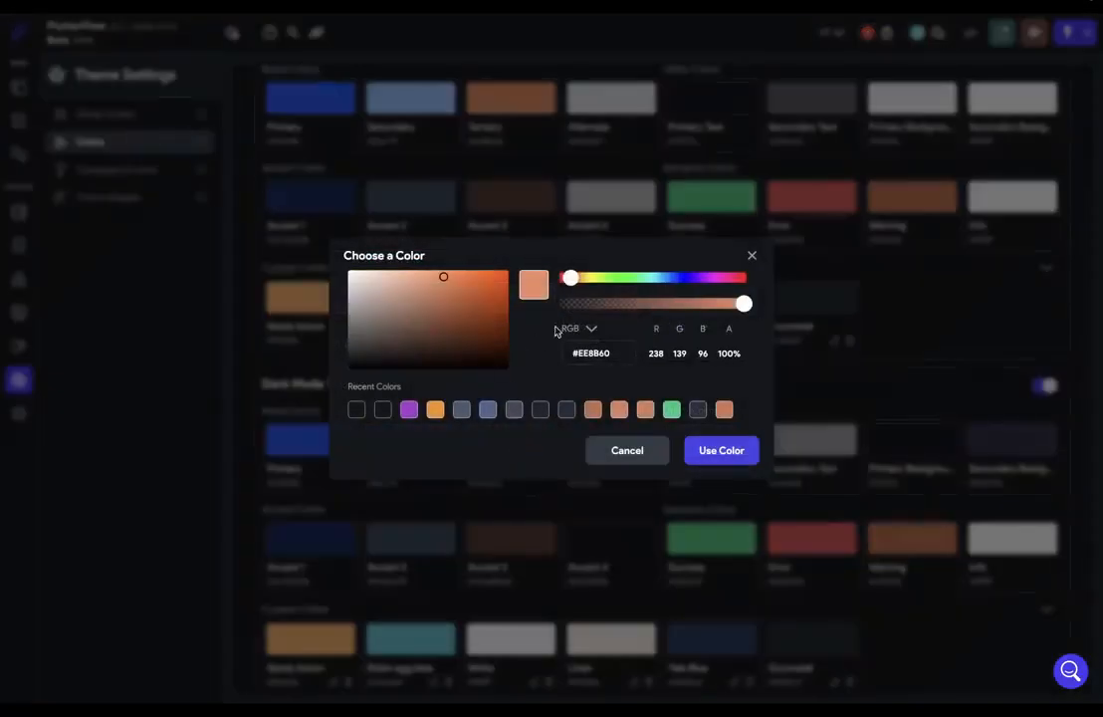
{"action": "left_click", "coordinate": [569, 357]}
{"action": "type", "text": "#D17854"}
{"action": "left_click", "coordinate": [712, 449]}
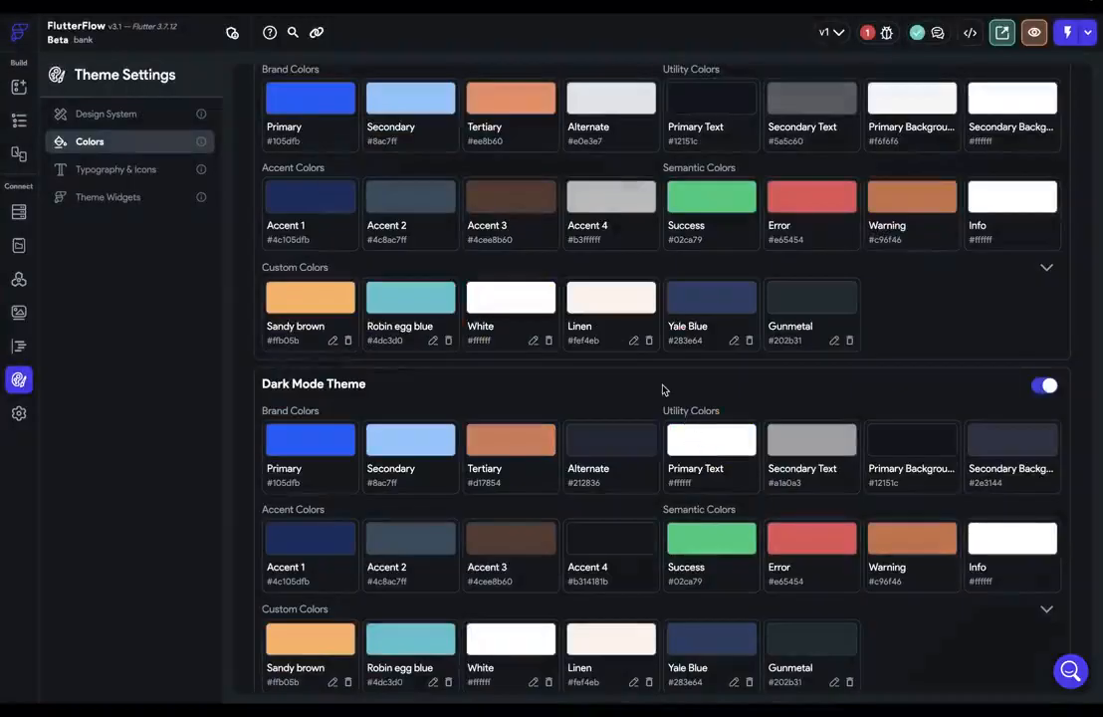
{"action": "scroll", "coordinate": [662, 390], "scroll_direction": "up", "scroll_amount": 3}
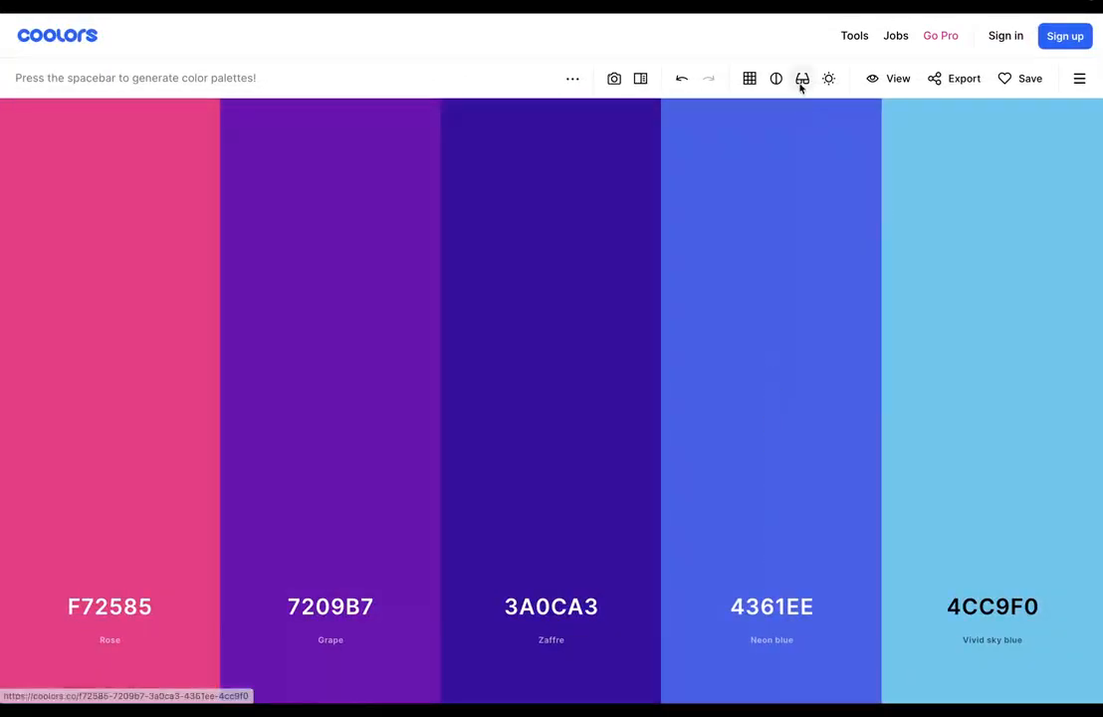
Switch to Coolors and preview the palette's color blindness simulation for Protanopia and Deuteranopia
{"action": "left_click", "coordinate": [801, 86]}
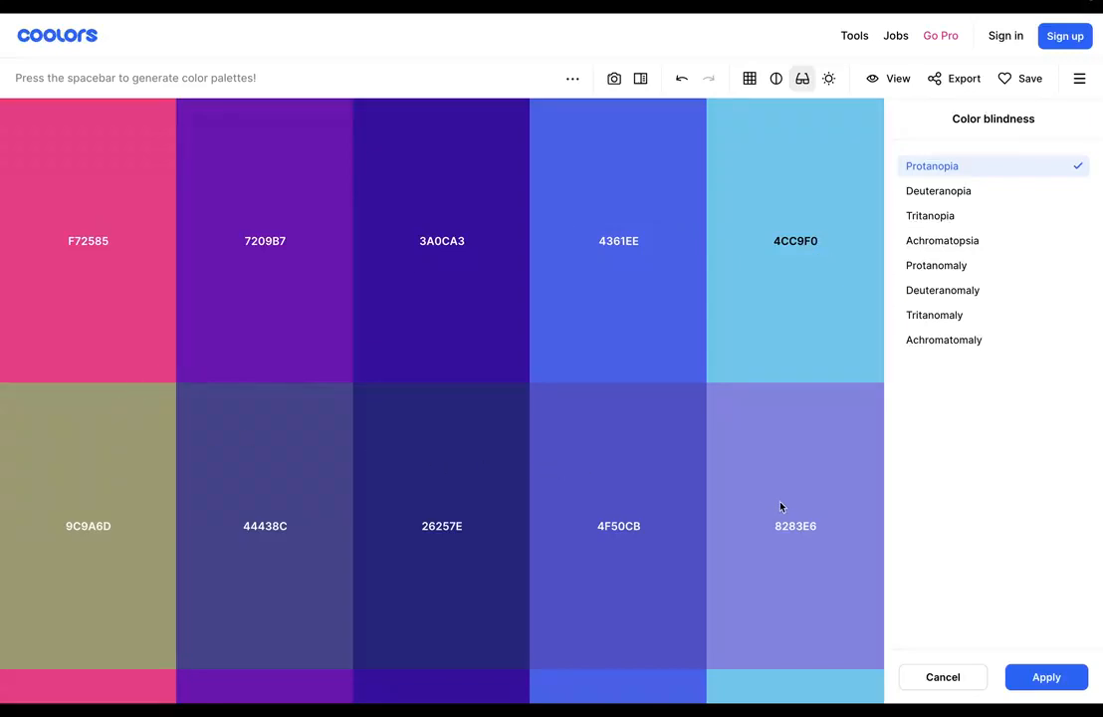
{"action": "left_click", "coordinate": [1018, 193]}
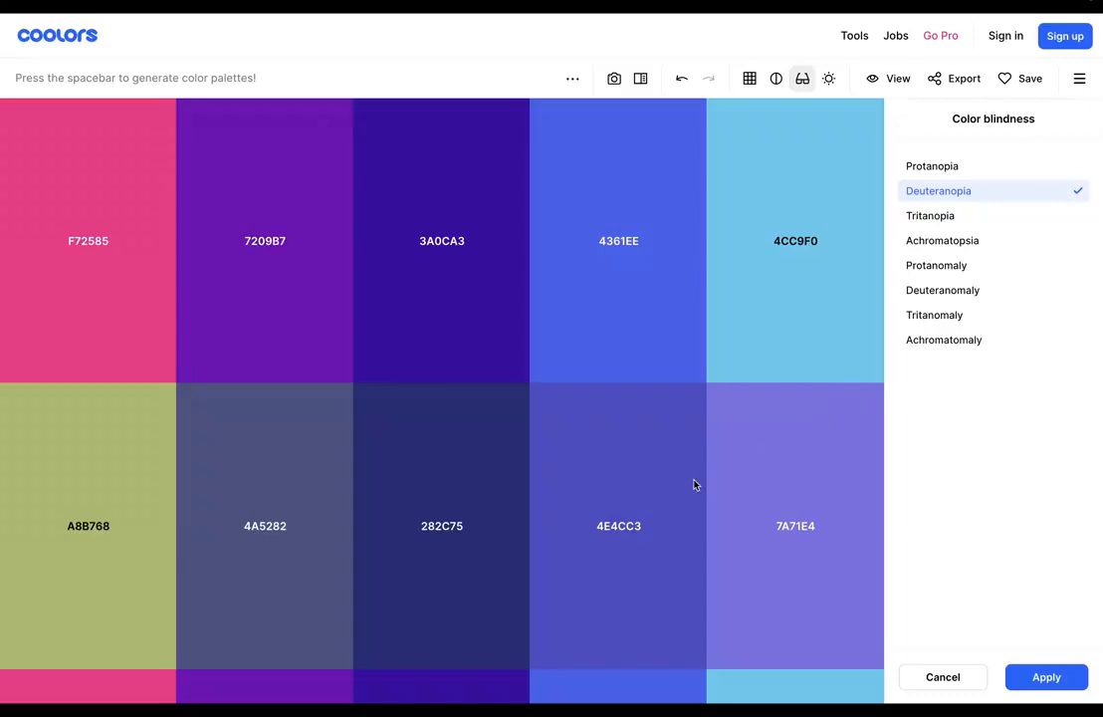